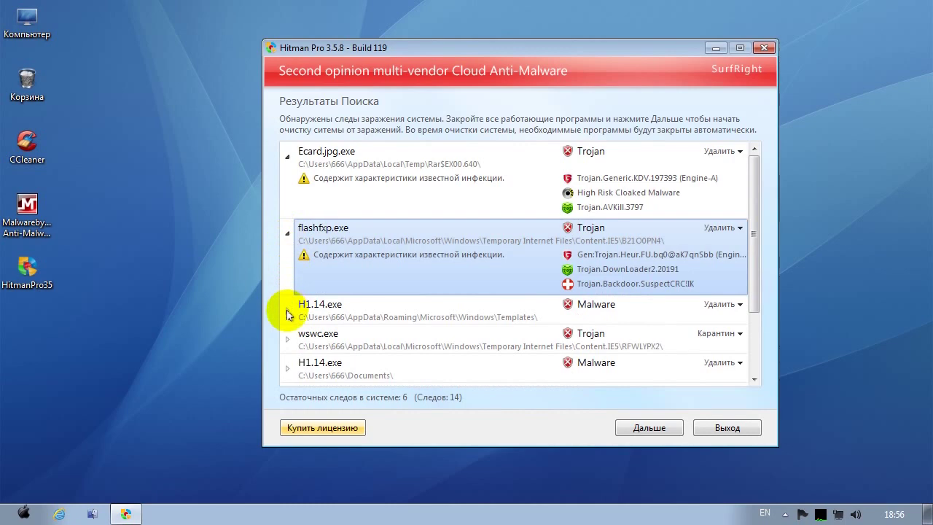
# Review the detection details of both H1.14.exe entries, wswc.exe and sevenstaren.exe in the scan results, and exit the scanner
pyautogui.click(287, 312)
pyautogui.scroll(-5, 384, 311)
pyautogui.scroll(5, 384, 306)
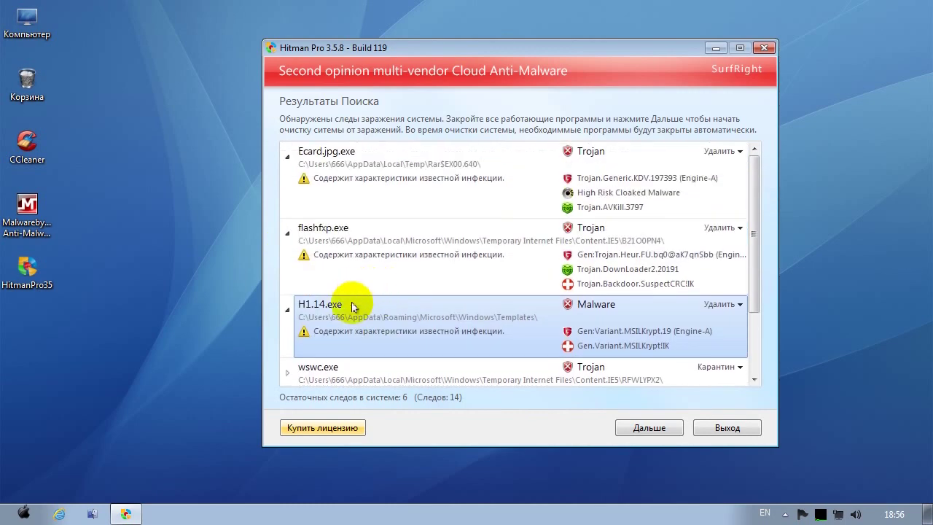
pyautogui.moveTo(755, 231); pyautogui.dragTo(755, 271)
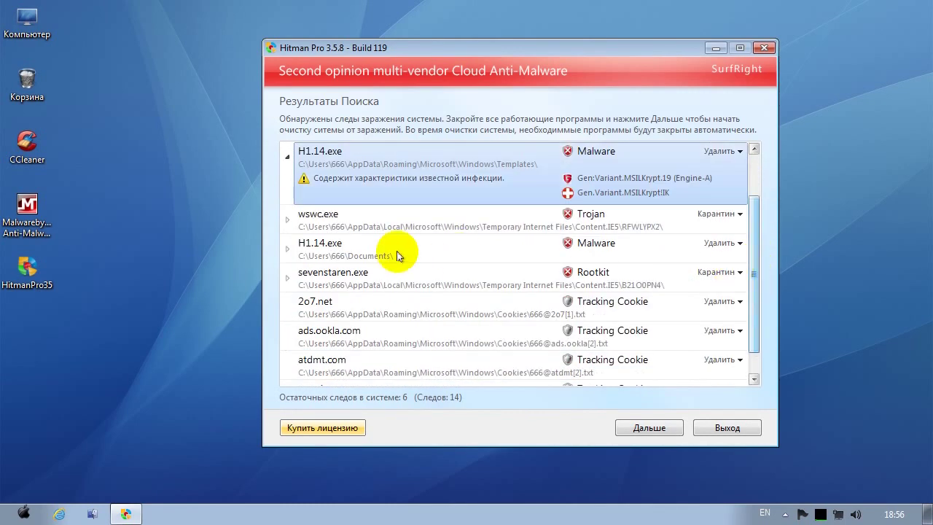
pyautogui.click(287, 218)
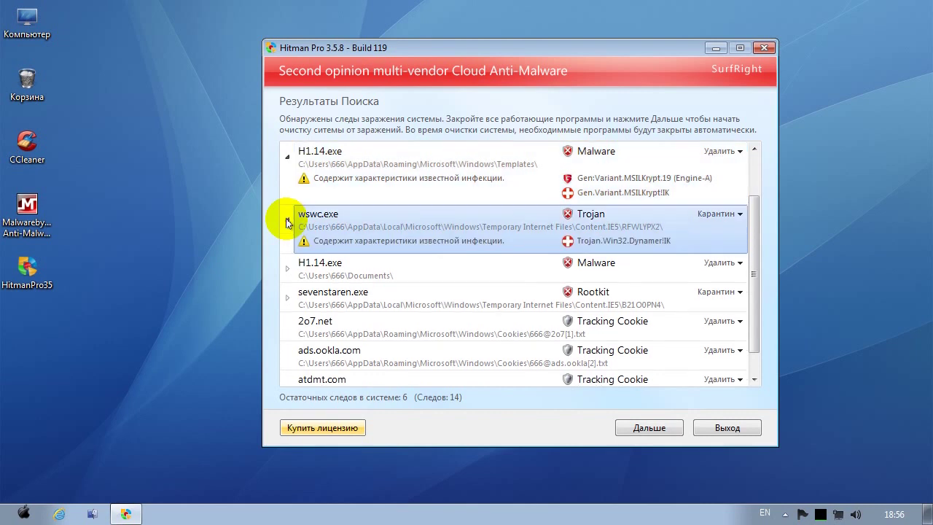
pyautogui.click(287, 271)
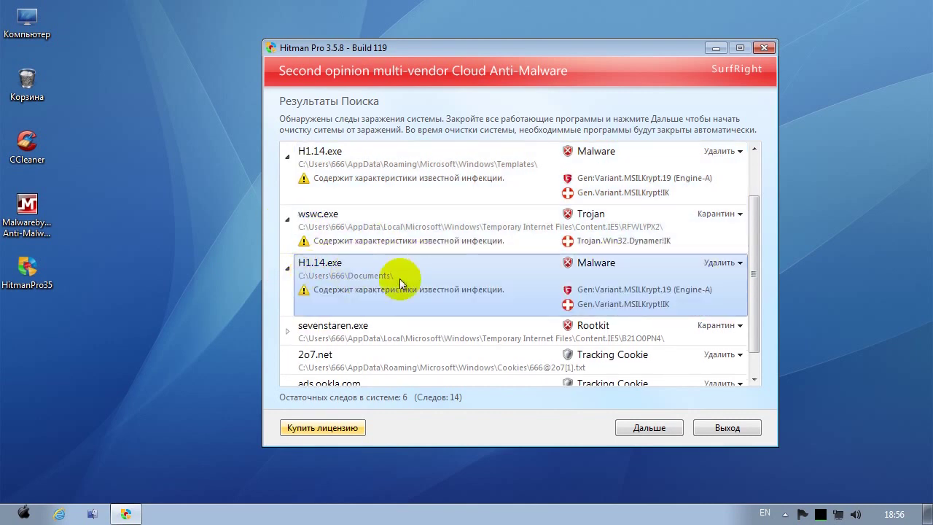
pyautogui.click(288, 335)
pyautogui.moveTo(754, 292); pyautogui.dragTo(760, 225)
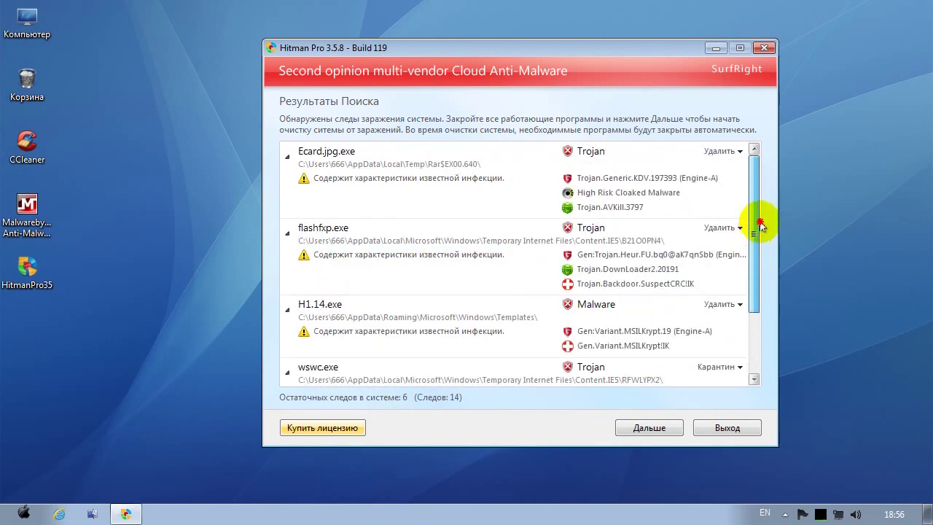
pyautogui.click(728, 428)
# Inspect the mbamgui and mbam applications in the Malwarebytes' Anti-Malware shortcut's file location, and close the folder
pyautogui.click(37, 219)
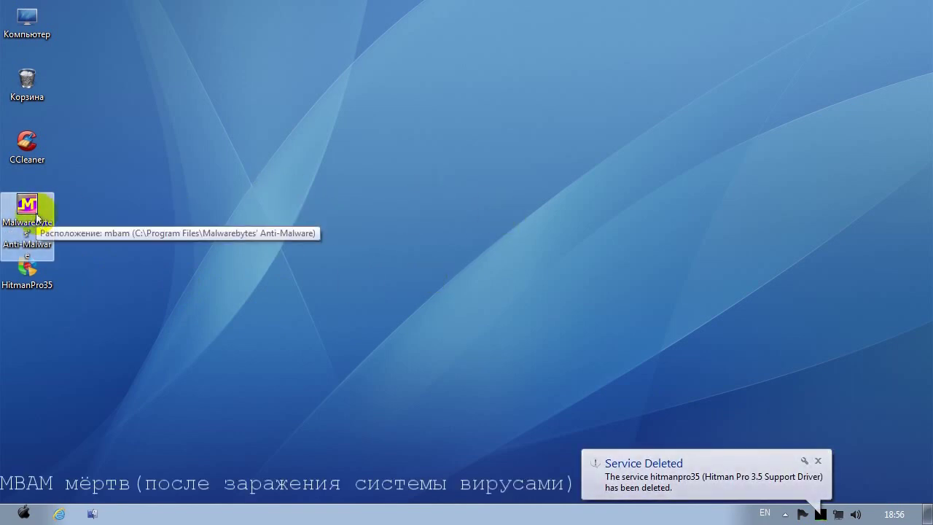
pyautogui.rightClick(37, 216)
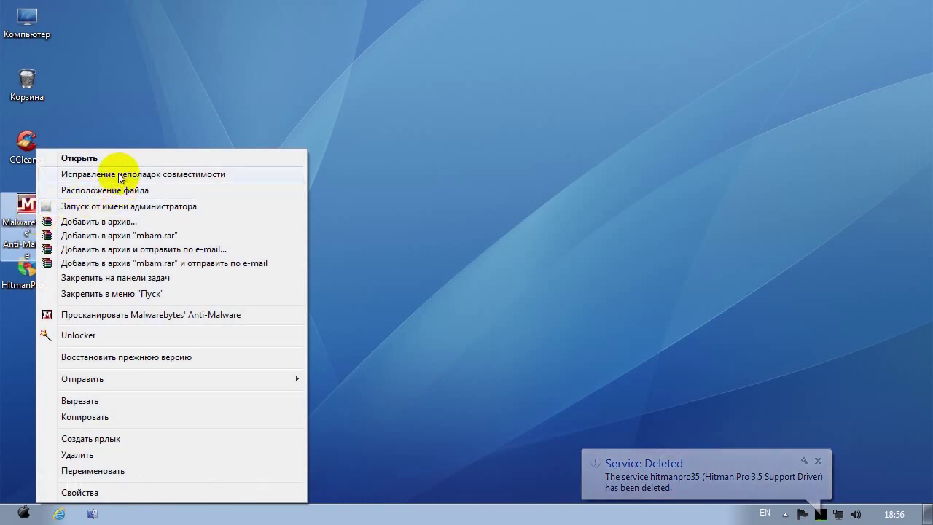
pyautogui.click(162, 190)
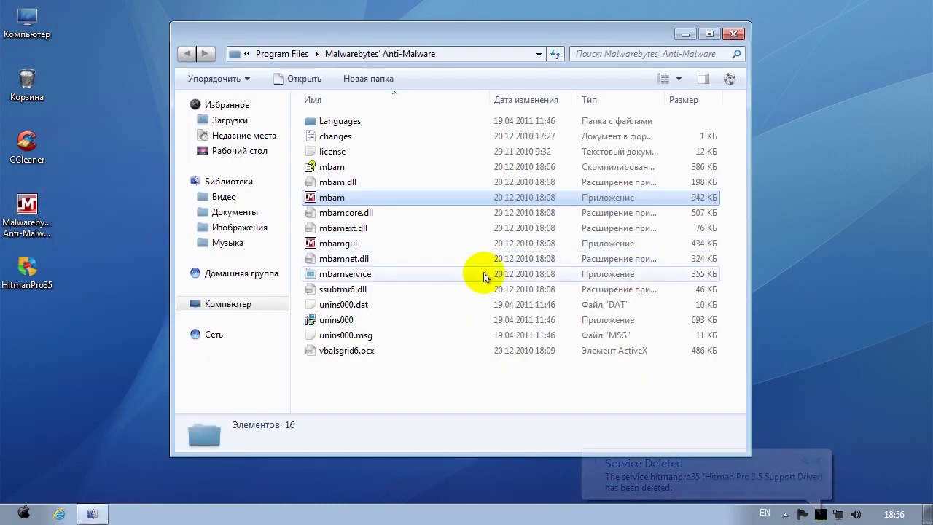
pyautogui.click(371, 244)
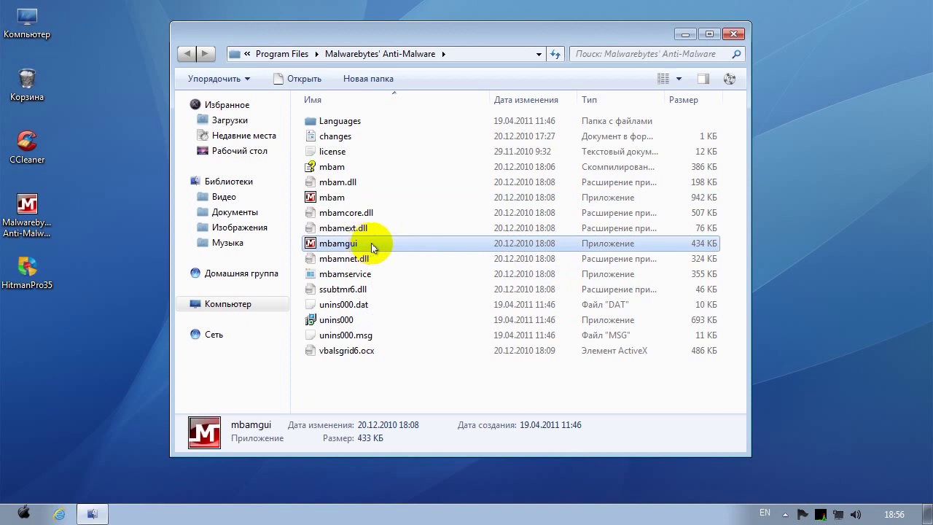
pyautogui.click(343, 200)
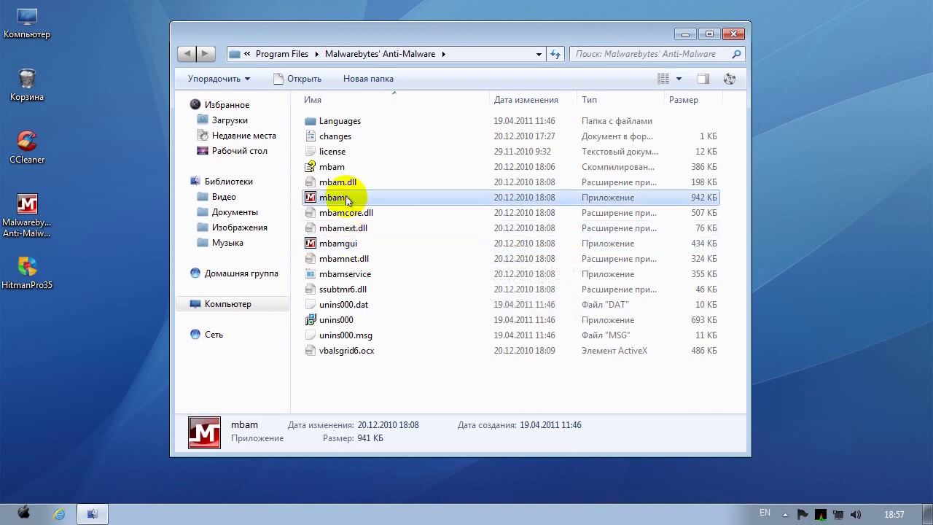
pyautogui.click(734, 35)
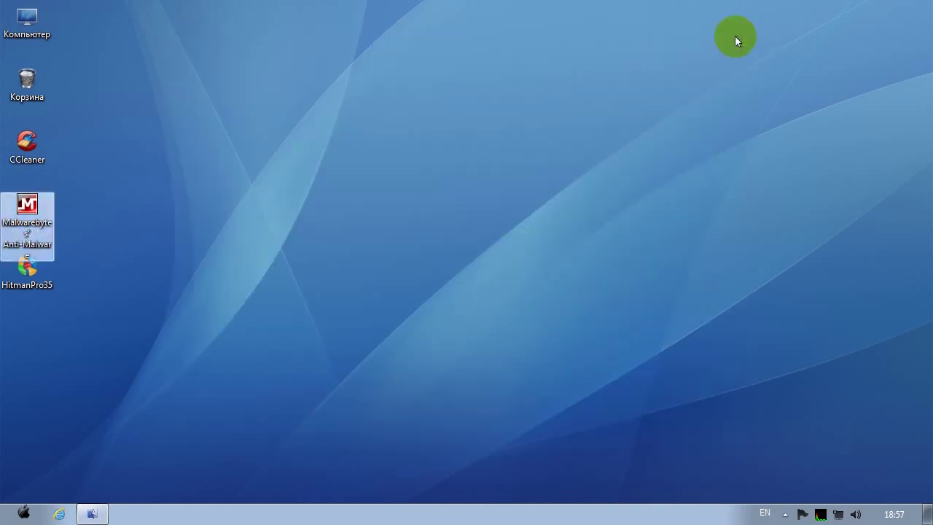
# Run cispremium_installer_x86 from the Загрузки folder, allow it past the security warning, and minimize the folder window
pyautogui.doubleClick(22, 23)
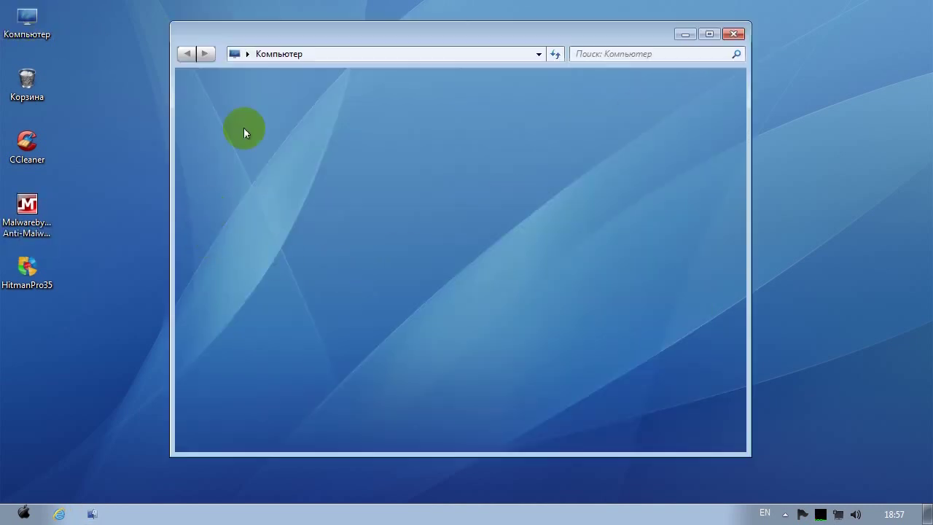
pyautogui.click(226, 119)
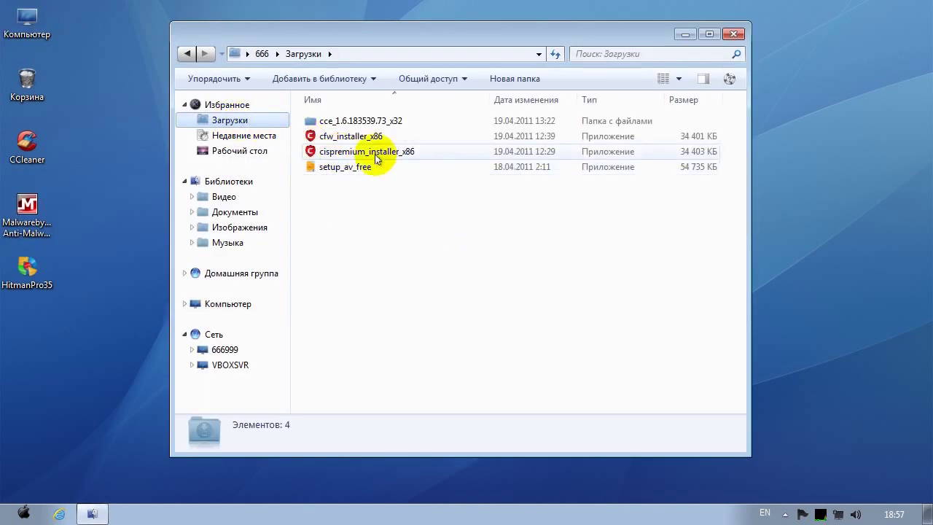
pyautogui.click(350, 152)
pyautogui.press('Return')
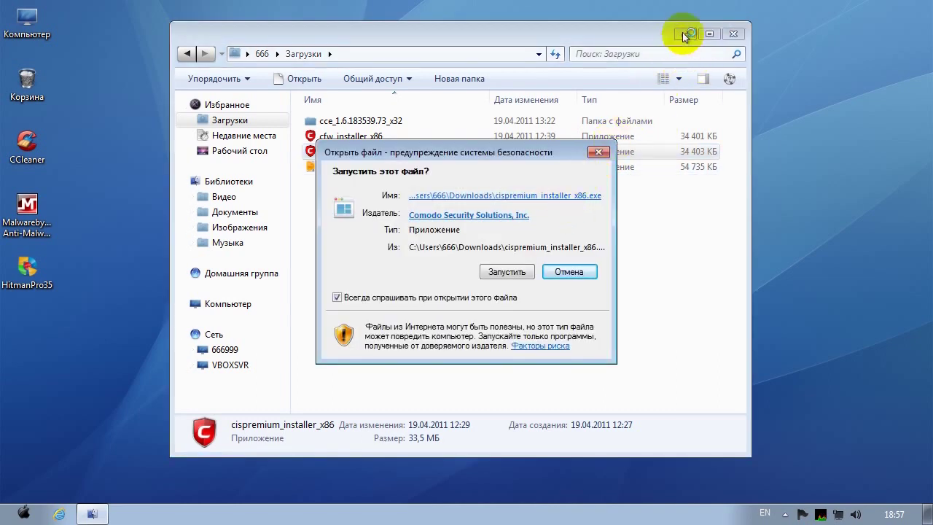
pyautogui.click(503, 271)
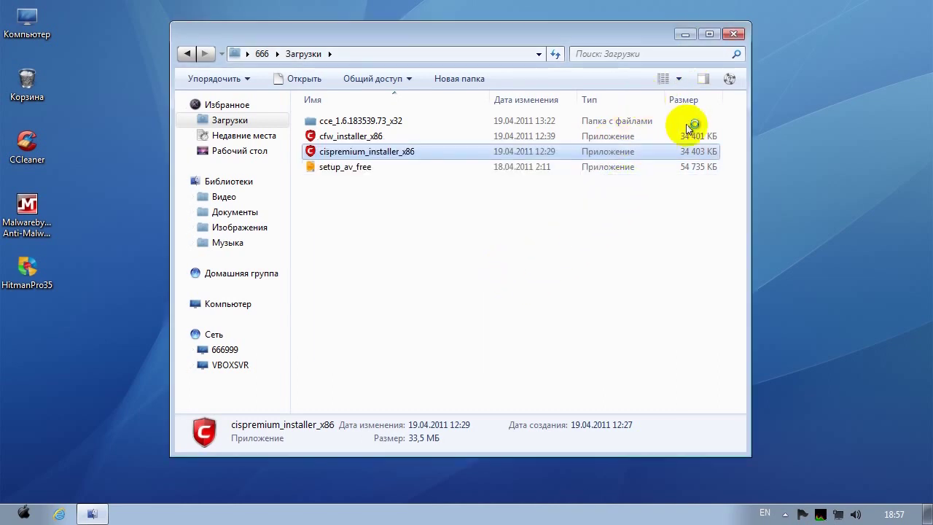
pyautogui.click(685, 35)
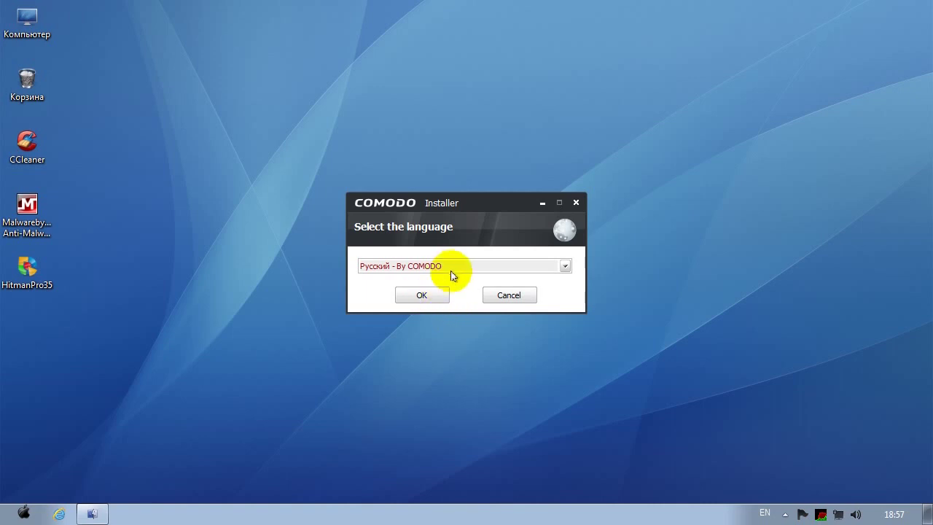
# Start the COMODO setup in Русский - By COMODO, accept the licence agreement and skip the optional e-mail registration
pyautogui.click(564, 266)
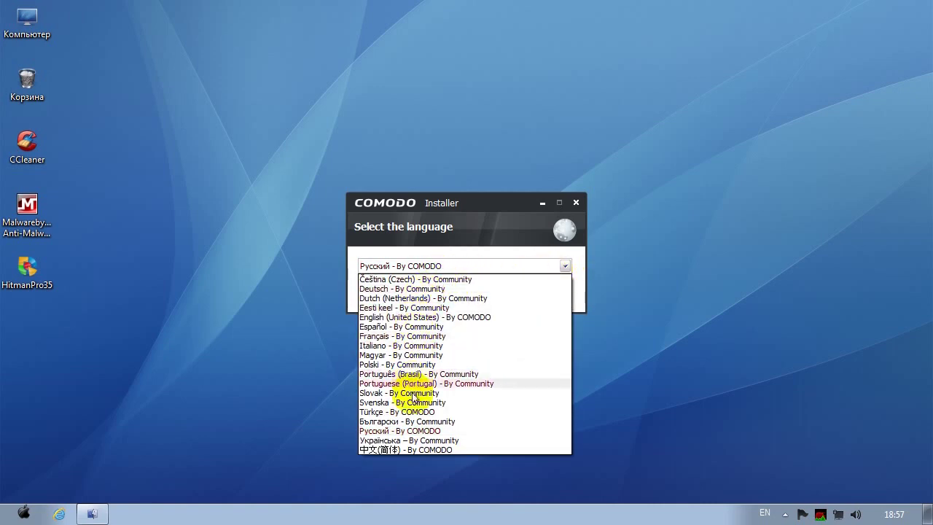
pyautogui.click(487, 198)
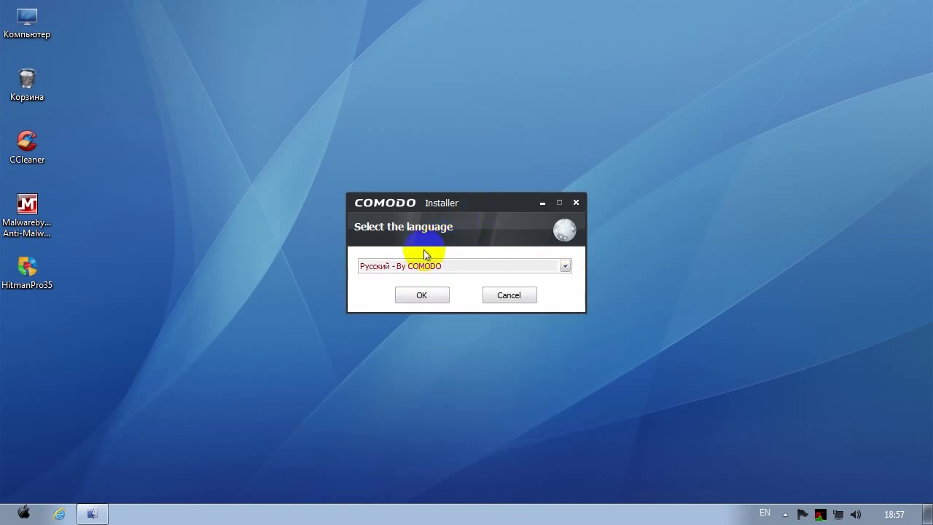
pyautogui.click(431, 294)
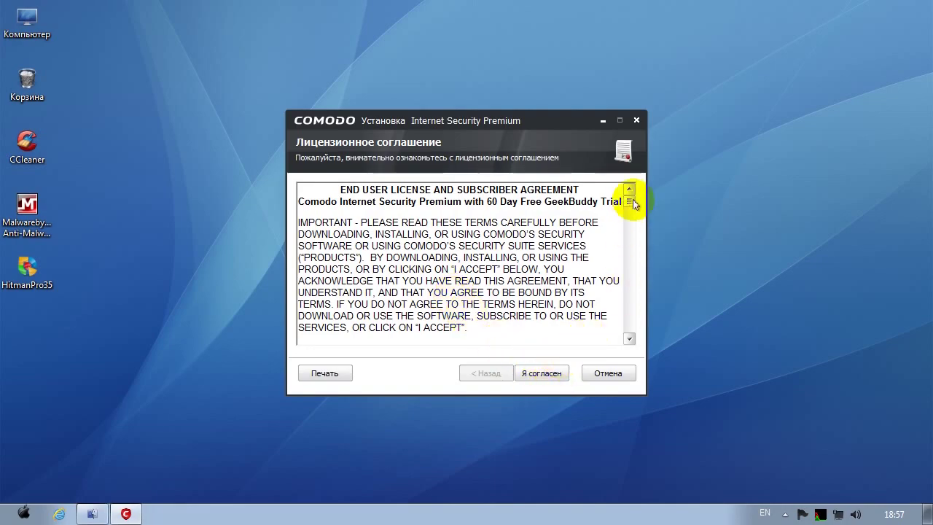
pyautogui.moveTo(631, 200); pyautogui.dragTo(625, 329)
pyautogui.click(547, 374)
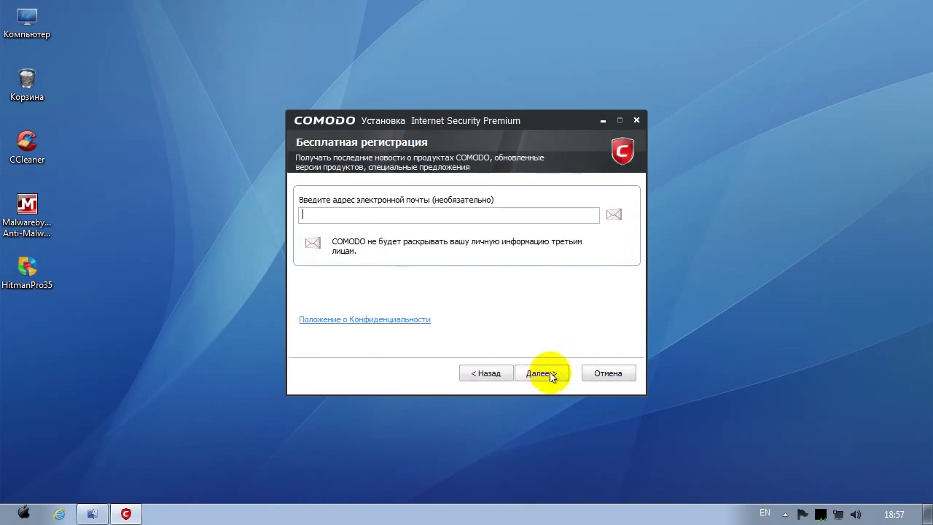
pyautogui.click(543, 374)
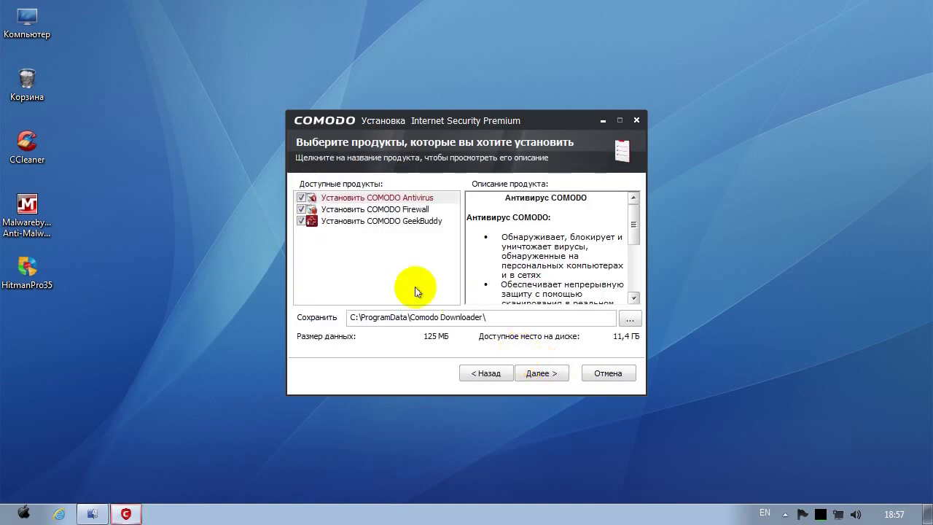
# Review the product descriptions, exclude COMODO GeekBuddy from the products to install, and continue the setup
pyautogui.click(335, 222)
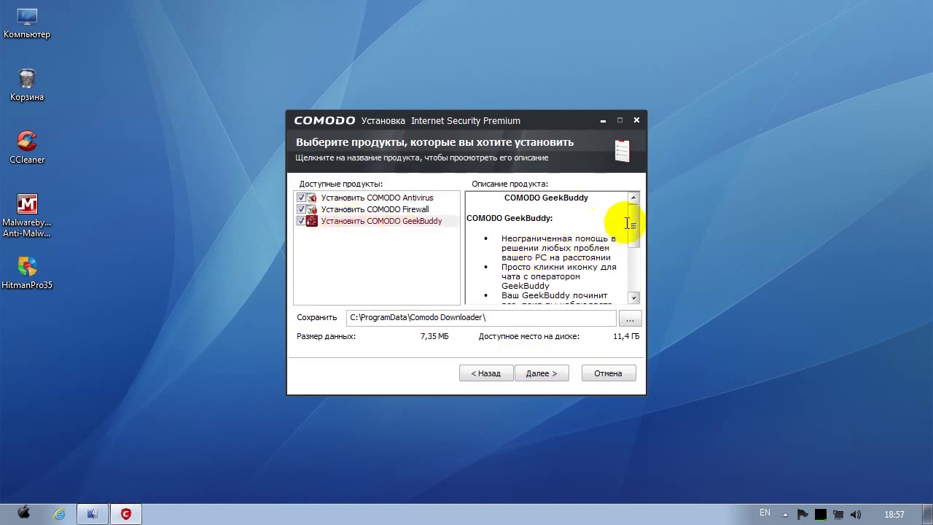
pyautogui.moveTo(631, 223)
pyautogui.mouseDown()
pyautogui.moveTo(637, 268)
pyautogui.moveTo(637, 208)
pyautogui.moveTo(634, 269)
pyautogui.moveTo(635, 208)
pyautogui.mouseUp()
pyautogui.click(427, 210)
pyautogui.click(392, 199)
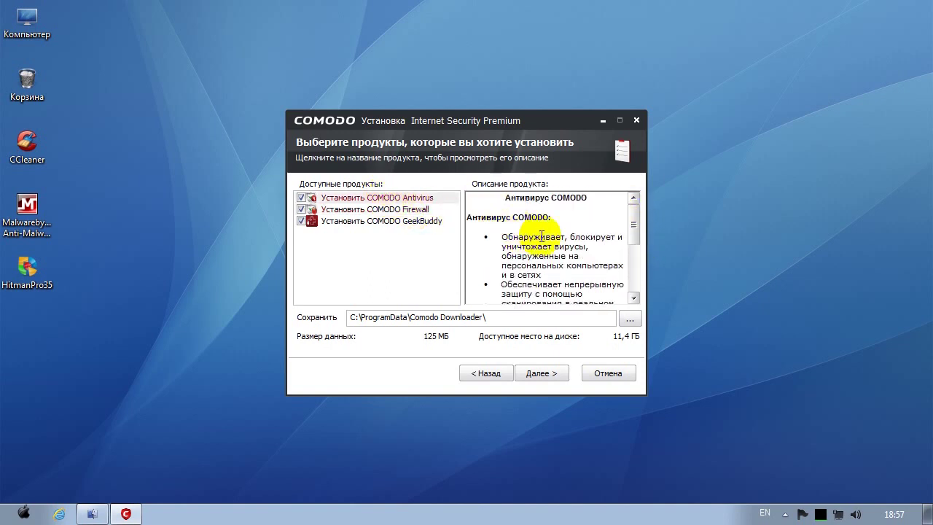
pyautogui.moveTo(635, 224)
pyautogui.mouseDown()
pyautogui.moveTo(635, 266)
pyautogui.moveTo(631, 209)
pyautogui.mouseUp()
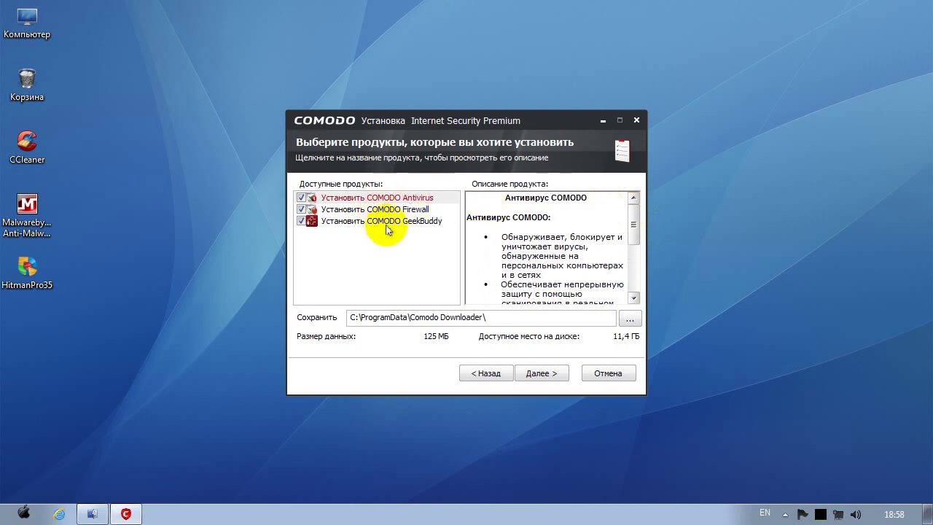
pyautogui.click(301, 221)
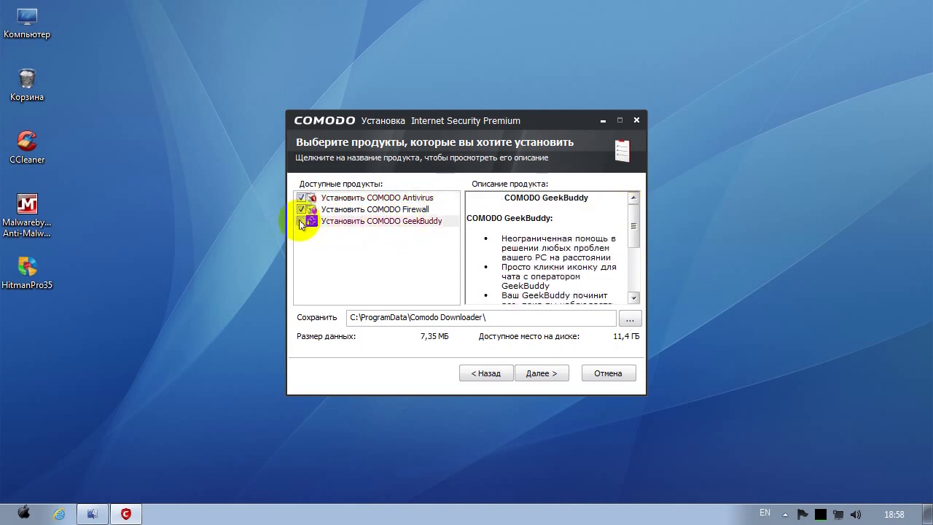
pyautogui.click(542, 373)
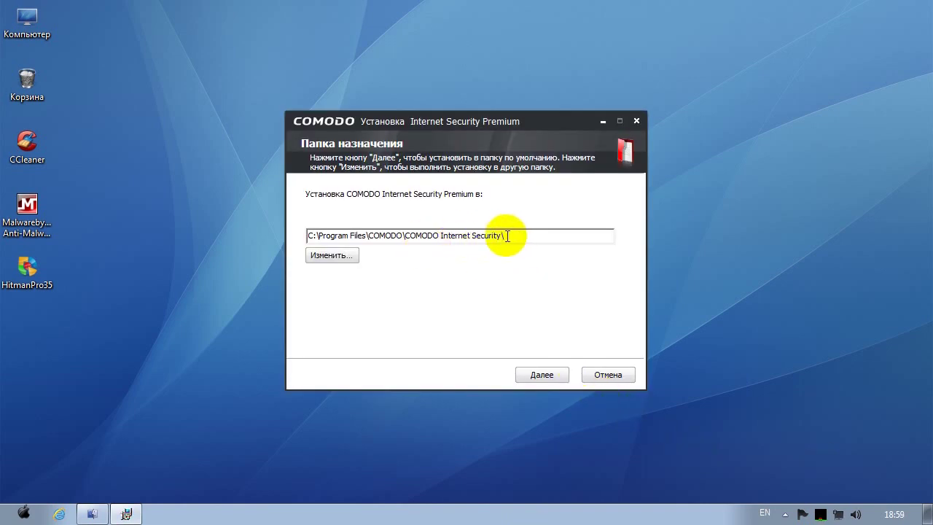
# Check the option to change the destination folder, but keep C:\Program Files\COMODO\COMODO Internet Security\ and continue
pyautogui.click(336, 257)
pyautogui.click(608, 374)
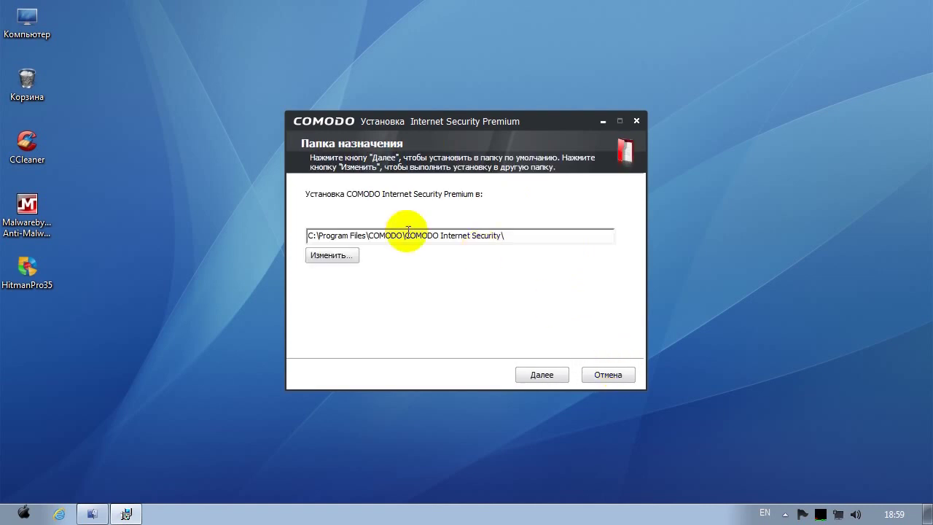
pyautogui.click(543, 376)
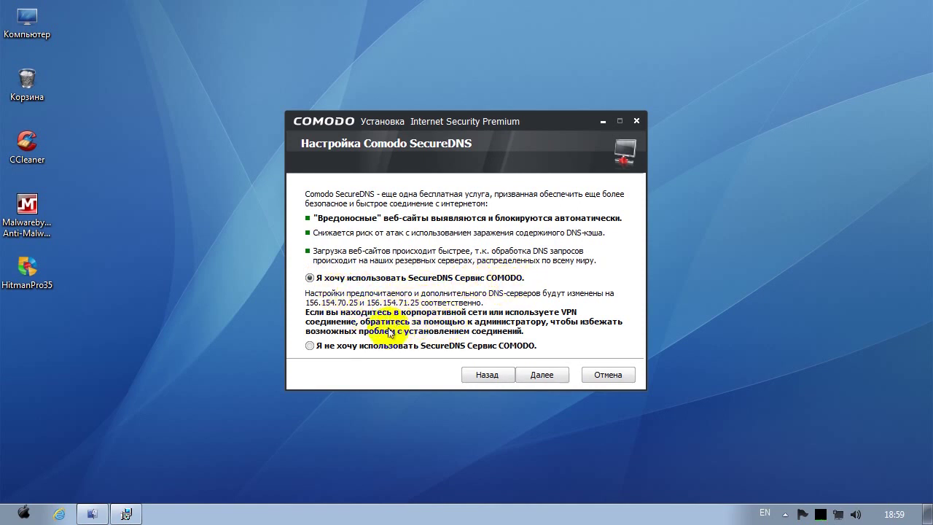
# Choose to use the COMODO SecureDNS service and start installing COMODO Internet Security Premium
pyautogui.click(311, 278)
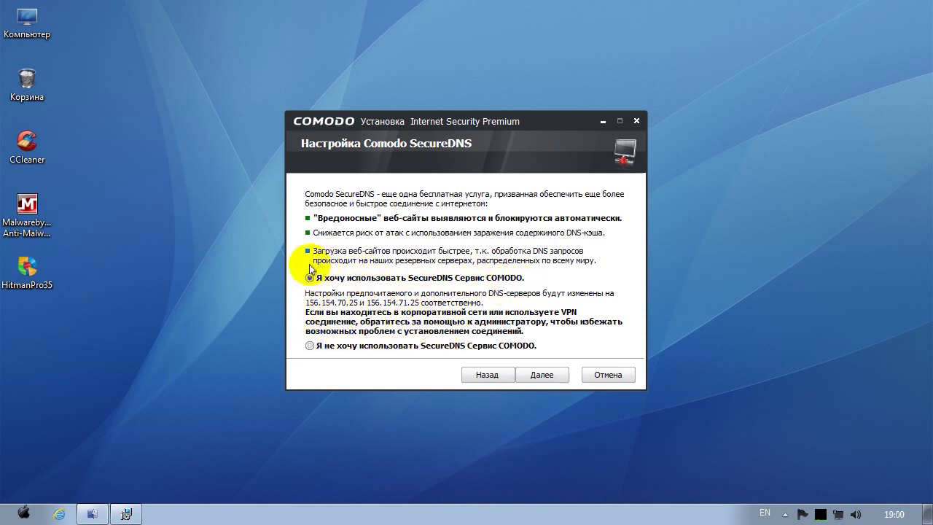
pyautogui.click(543, 375)
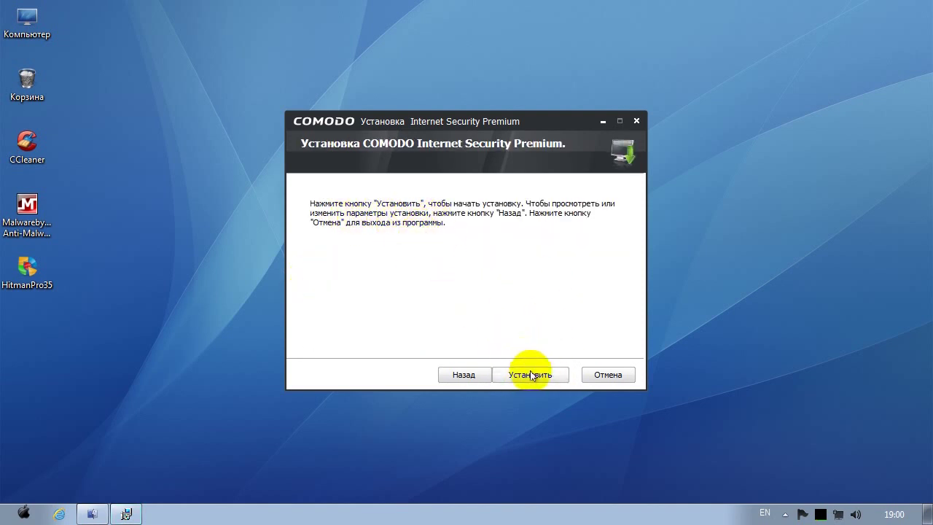
pyautogui.click(531, 374)
# Reposition the installer window while it runs, and dismiss the Windows firewall and Service Created notifications
pyautogui.moveTo(485, 115); pyautogui.dragTo(734, 26)
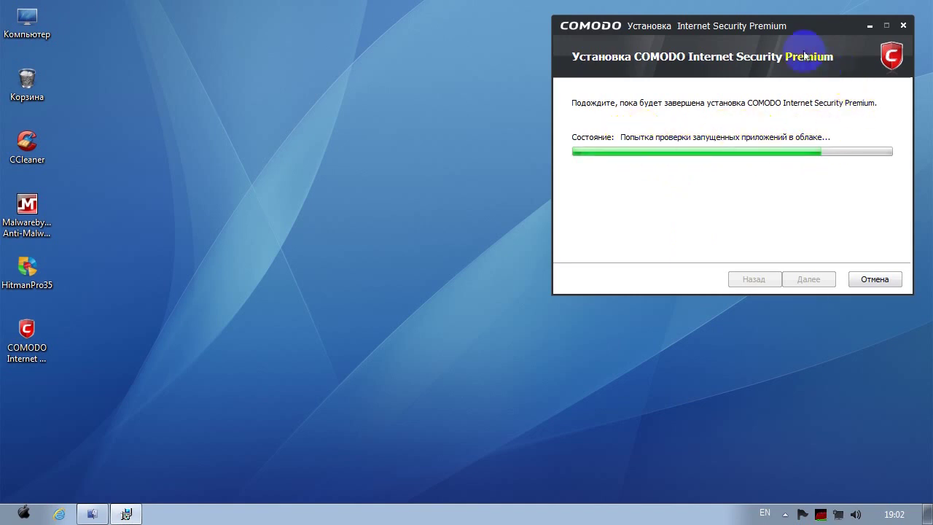
pyautogui.moveTo(791, 29); pyautogui.dragTo(535, 82)
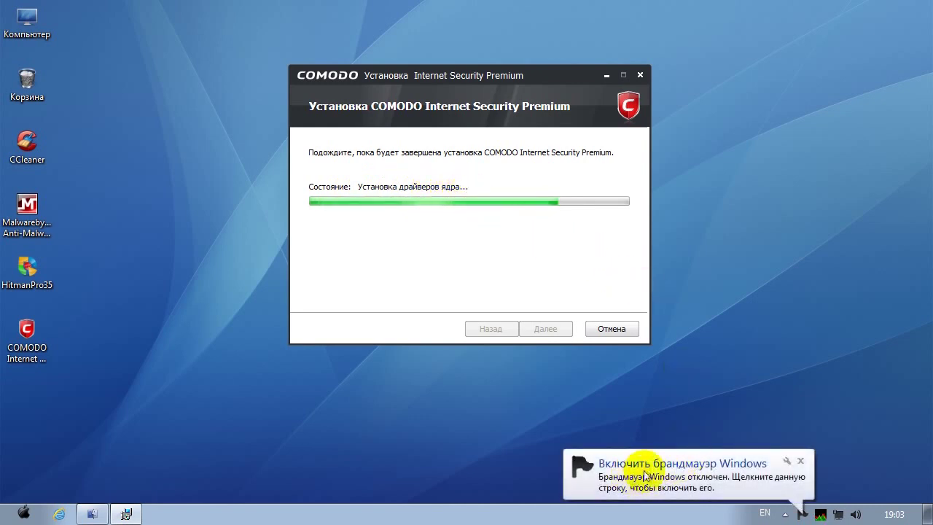
pyautogui.click(801, 463)
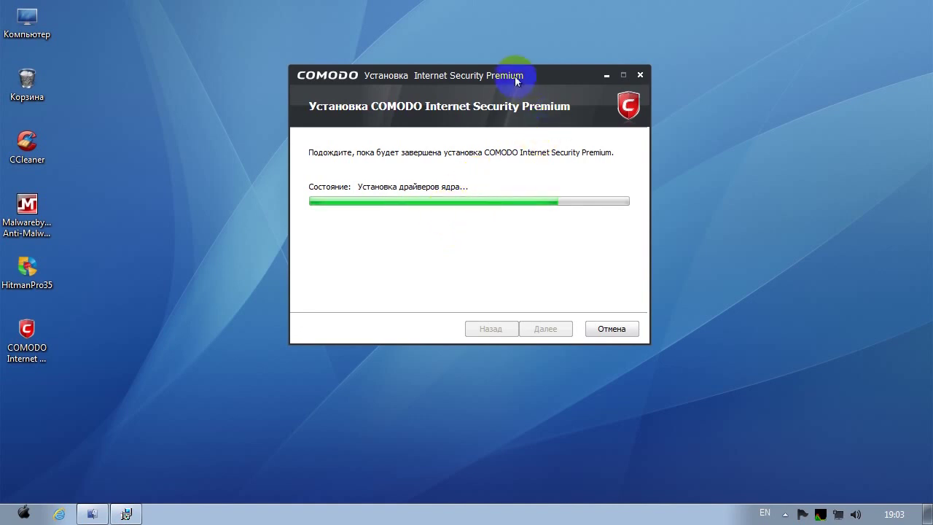
pyautogui.moveTo(515, 81); pyautogui.dragTo(505, 57)
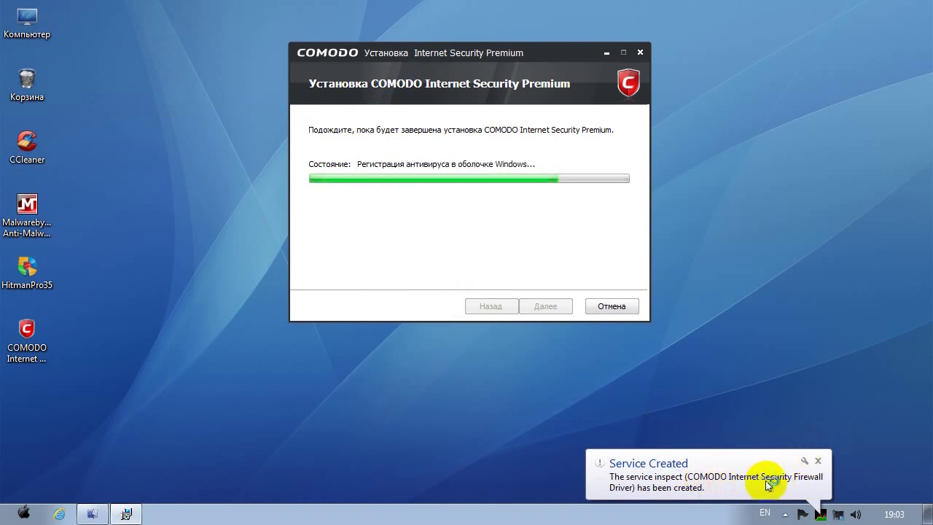
pyautogui.click(818, 462)
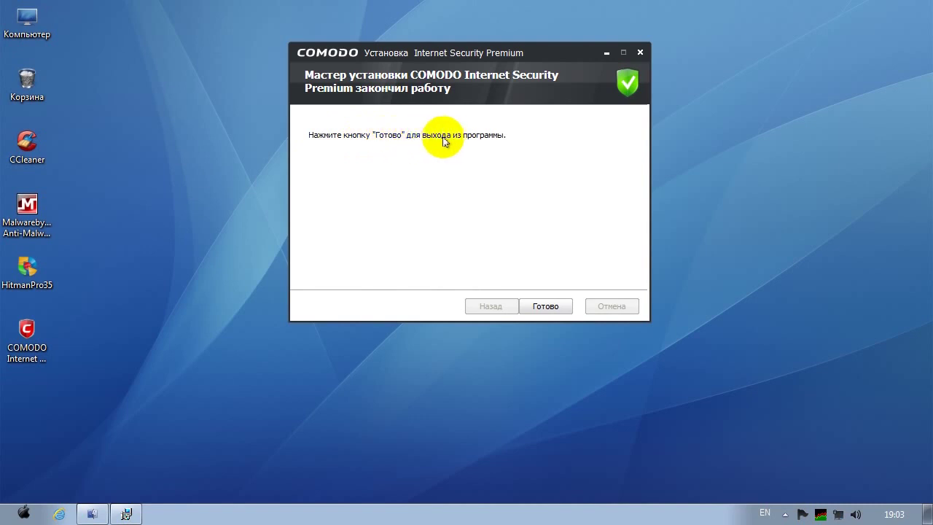
# Finish the COMODO Internet Security Premium setup and restart the computer to apply the changes
pyautogui.click(550, 310)
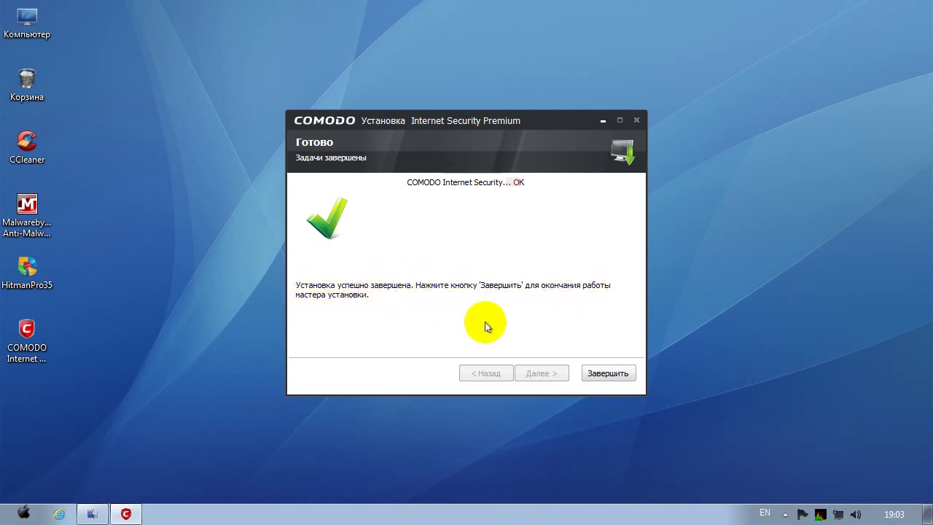
pyautogui.click(608, 373)
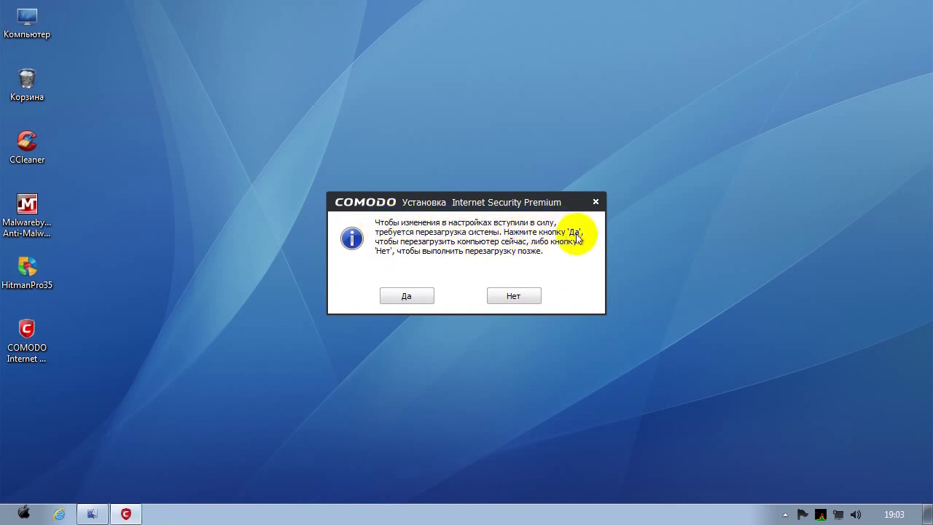
pyautogui.click(462, 343)
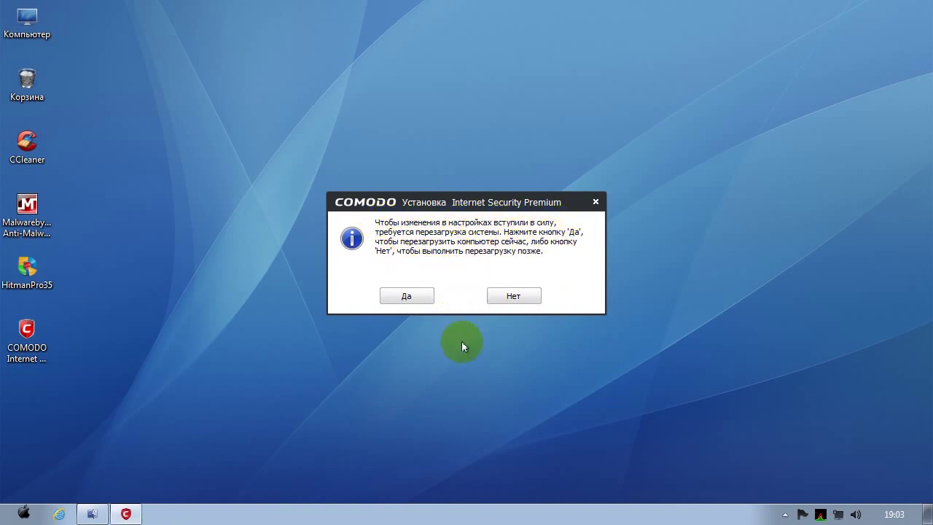
pyautogui.click(407, 296)
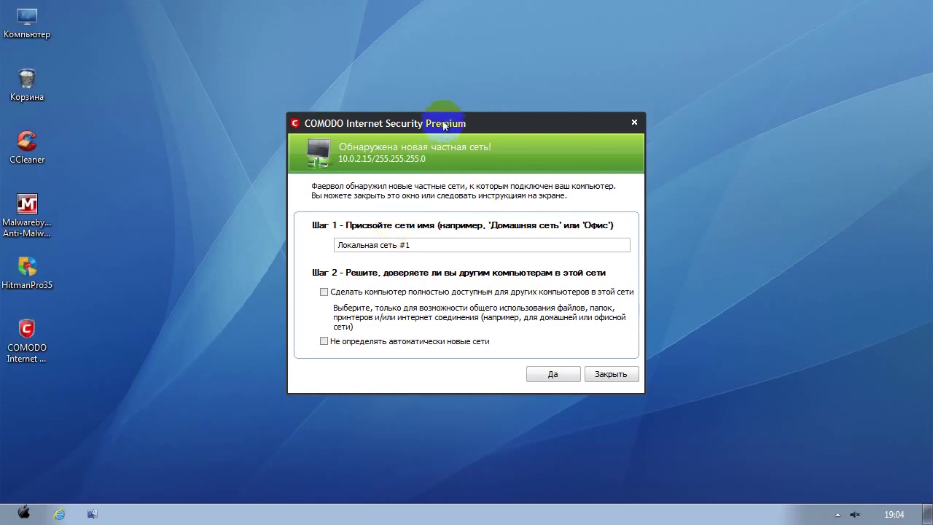
# Open the unrecognized files list for the isolated H1.14.exe and arrange it beside the new private network dialog
pyautogui.moveTo(443, 125); pyautogui.dragTo(331, 57)
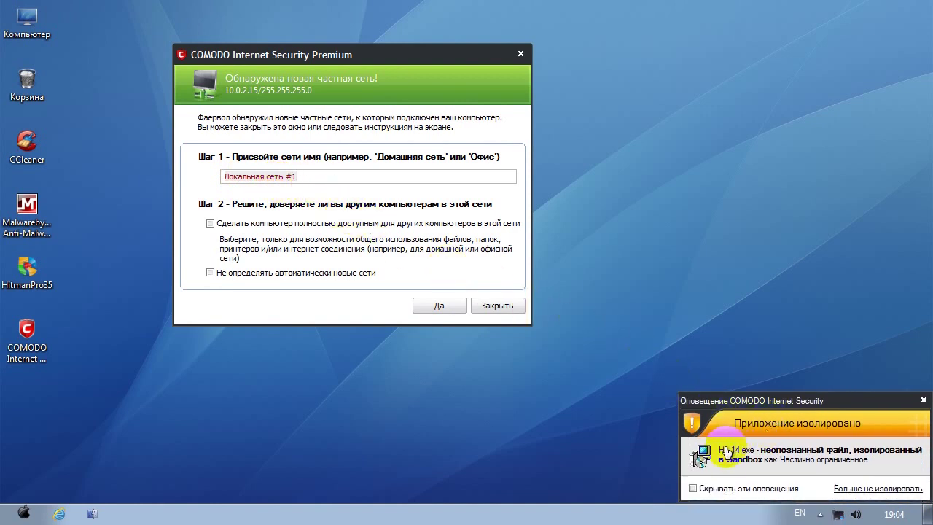
pyautogui.click(736, 451)
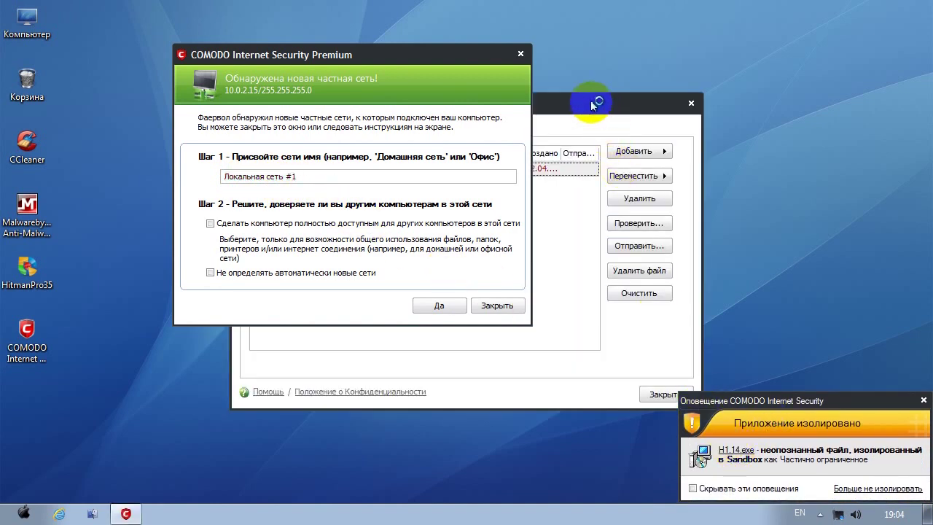
pyautogui.moveTo(595, 104); pyautogui.dragTo(789, 56)
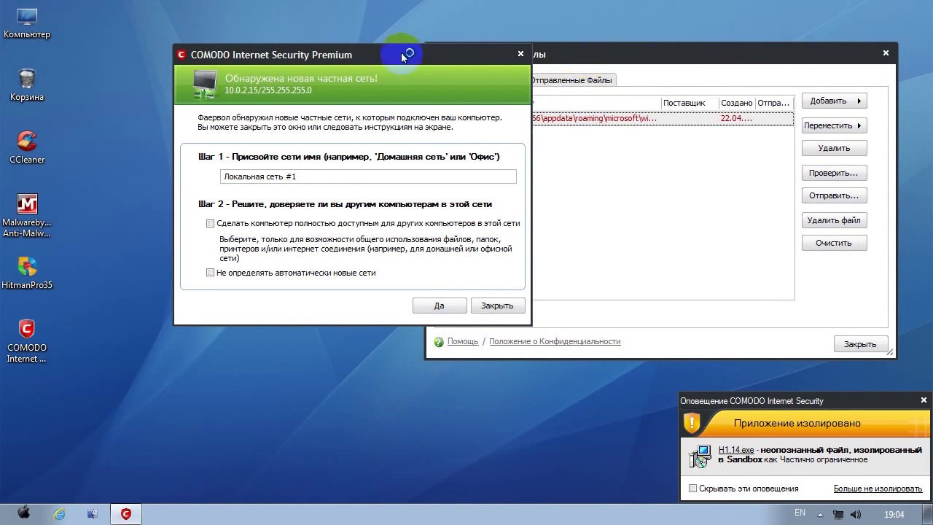
pyautogui.moveTo(377, 65); pyautogui.dragTo(307, 66)
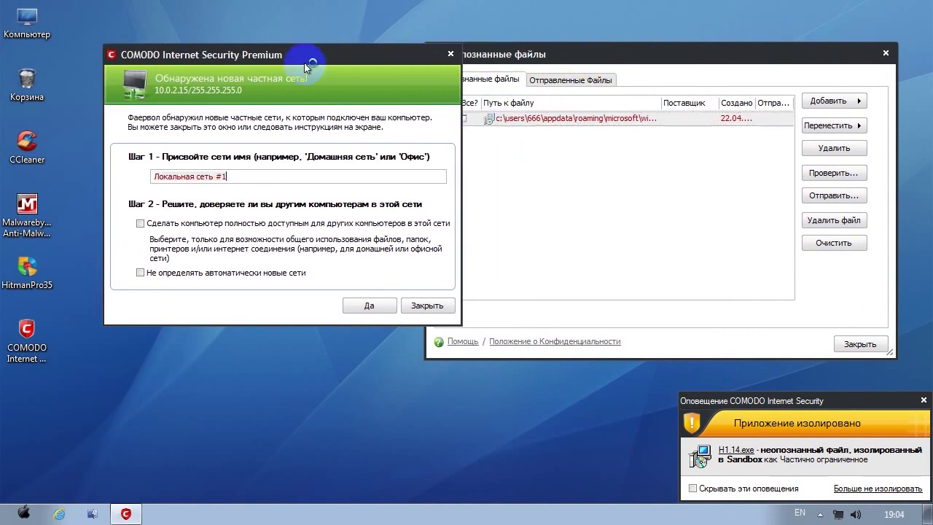
# Accept the new private network as Локальная сеть #1, leaving full computer access and the disabling of automatic network detection unselected
pyautogui.click(141, 223)
pyautogui.click(142, 274)
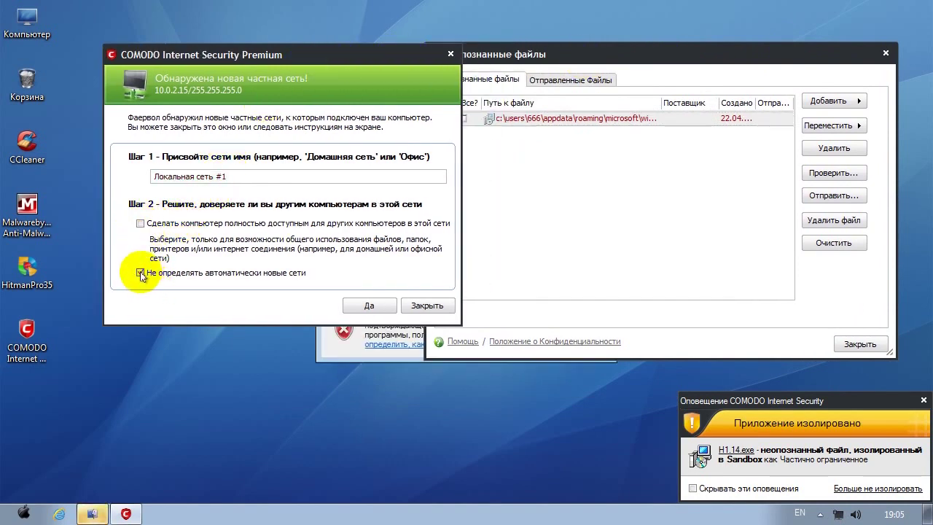
pyautogui.click(141, 273)
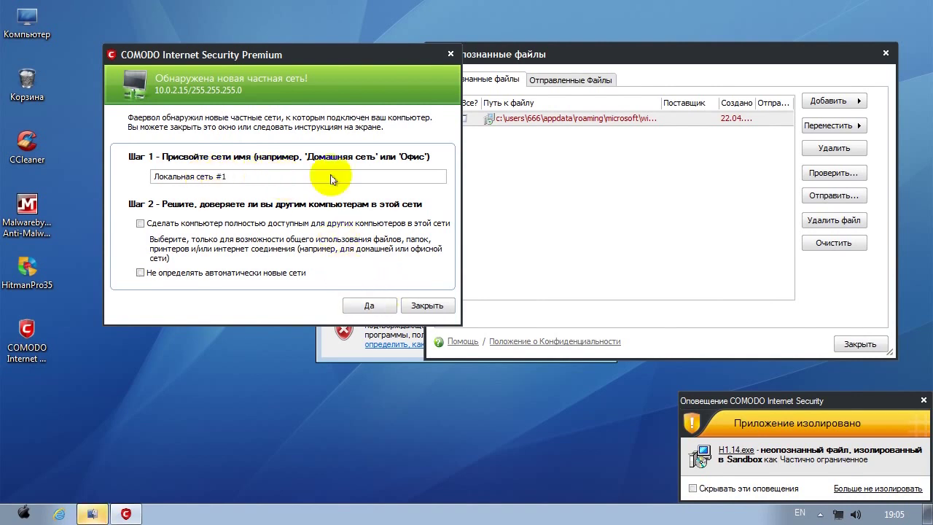
pyautogui.moveTo(325, 53); pyautogui.dragTo(454, 114)
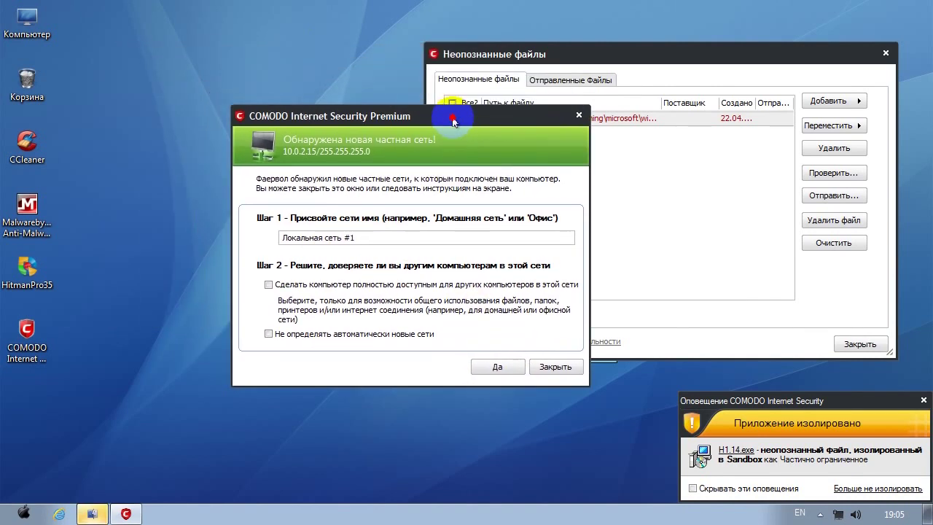
pyautogui.click(497, 368)
# Move the file security warning aside, then examine the path of the unrecognized file and the submitted files list
pyautogui.moveTo(381, 151); pyautogui.dragTo(195, 83)
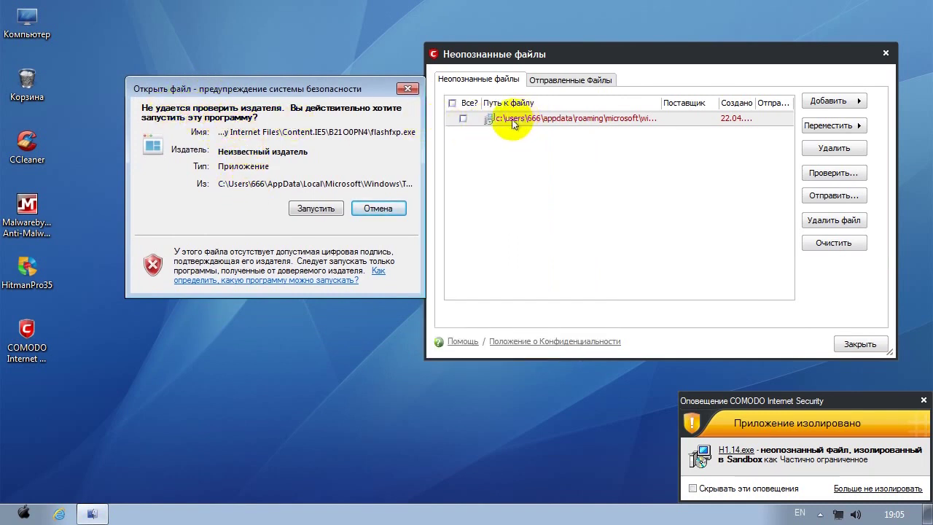
pyautogui.click(598, 124)
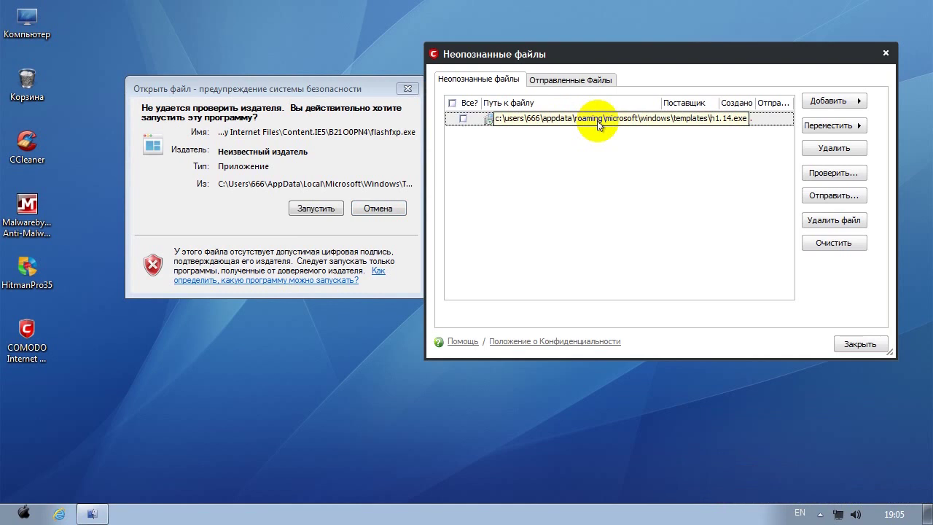
pyautogui.click(572, 81)
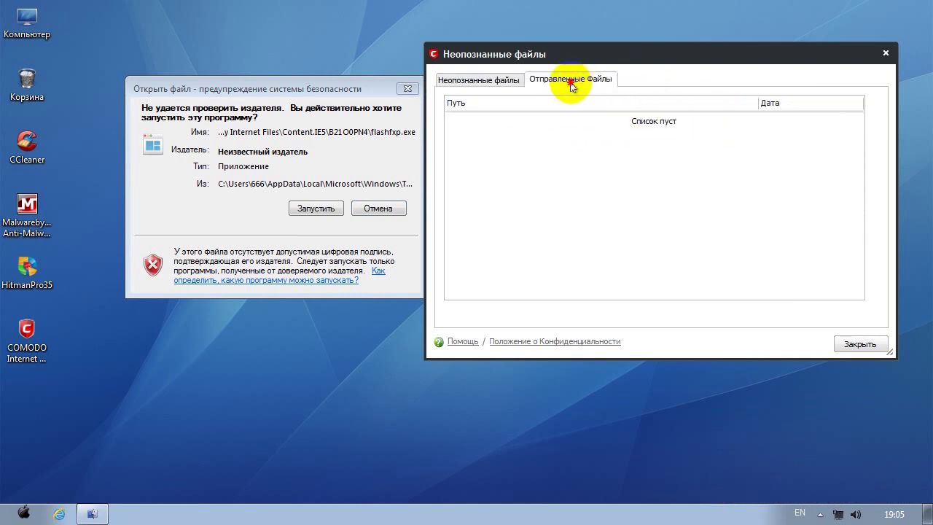
pyautogui.click(507, 85)
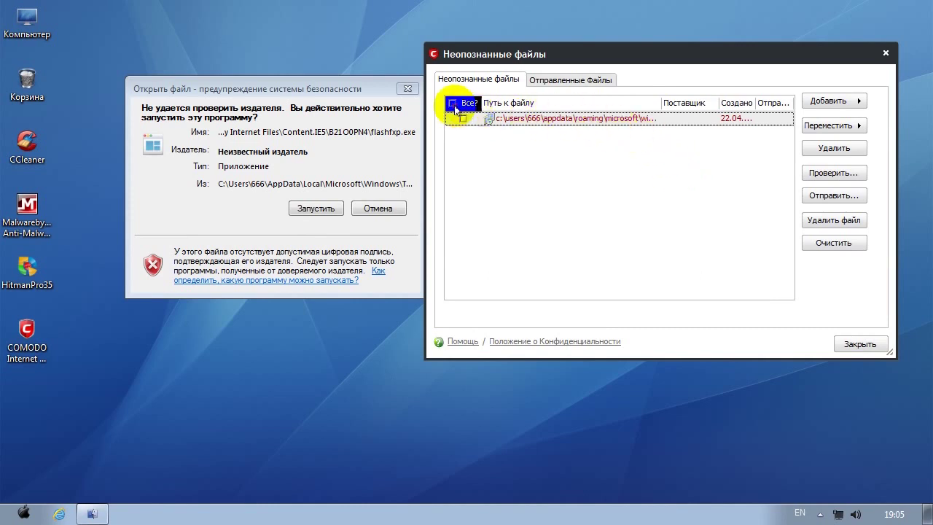
# Select h1.14.exe in the unrecognized files list and submit it to COMODO for analysis
pyautogui.click(453, 104)
pyautogui.click(463, 119)
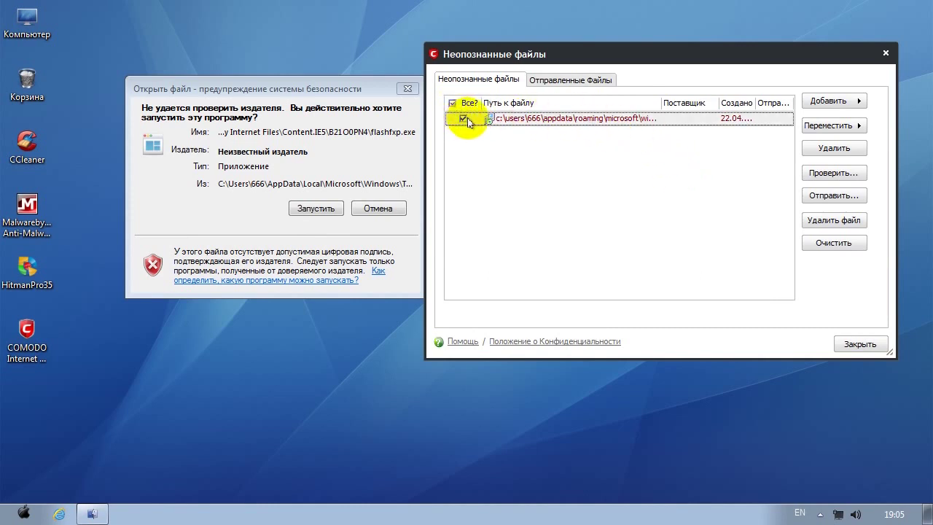
pyautogui.click(834, 195)
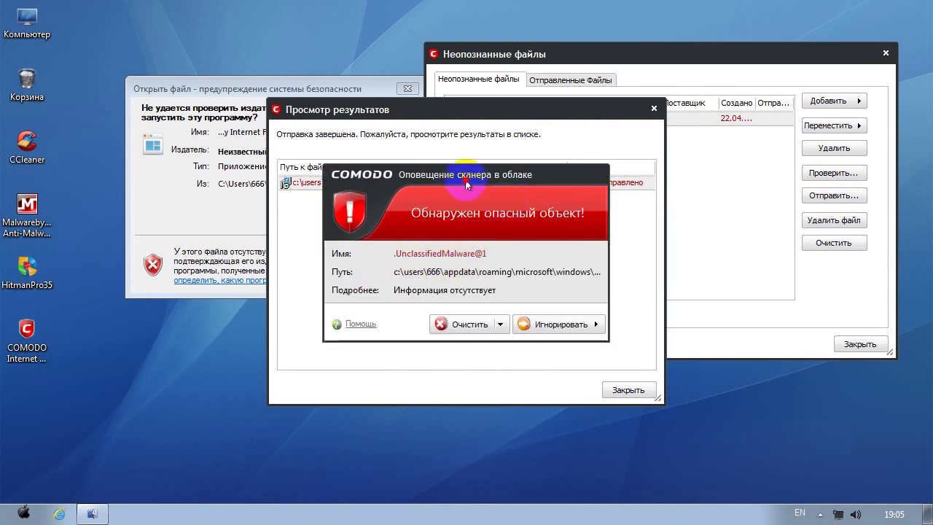
# Quarantine the dangerous object reported by the cloud scanner and close the submission results
pyautogui.moveTo(467, 178); pyautogui.dragTo(325, 257)
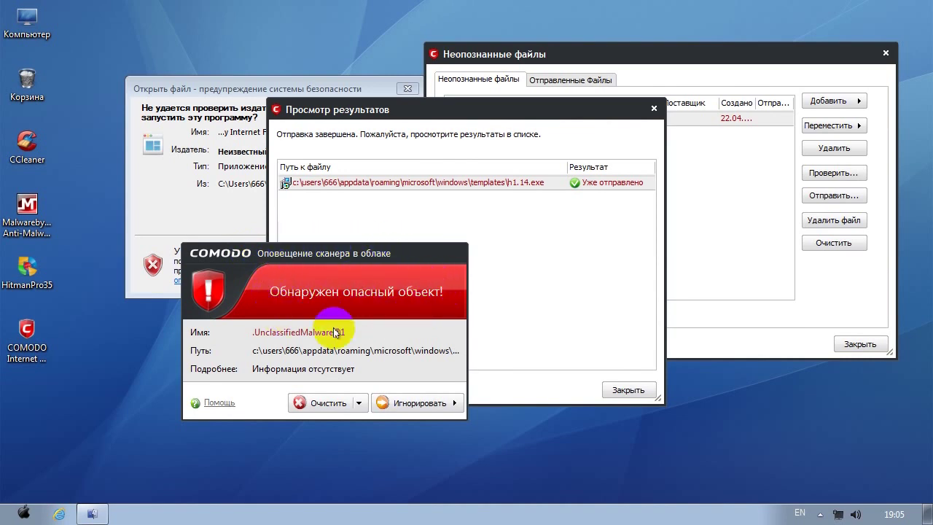
pyautogui.click(358, 403)
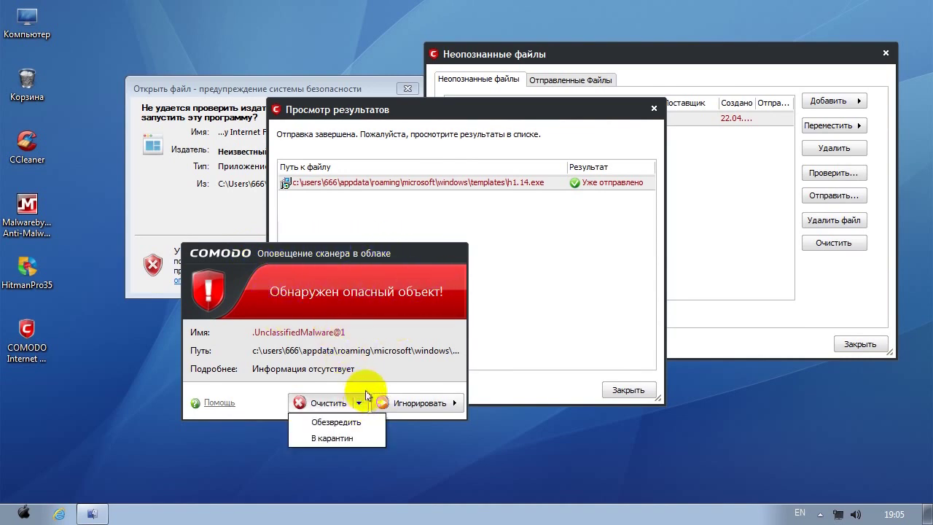
pyautogui.click(334, 438)
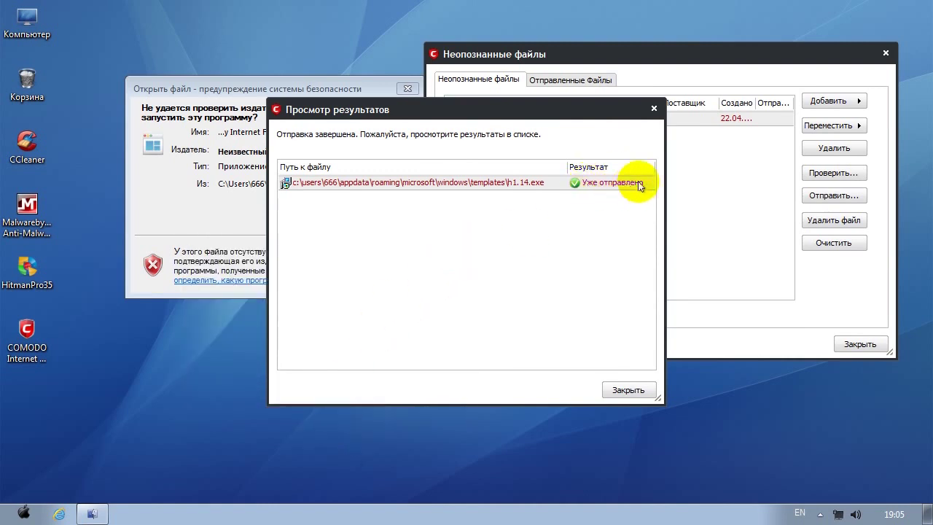
pyautogui.click(623, 389)
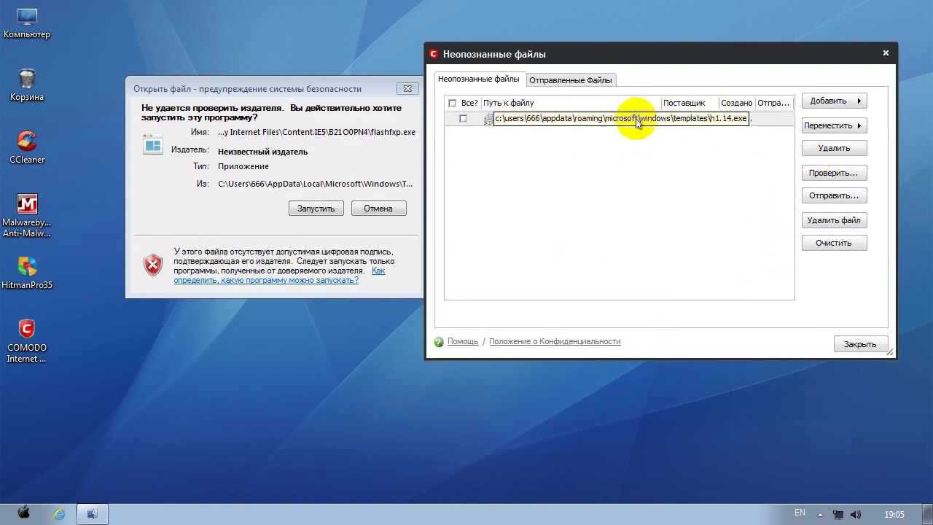
# Run an online check on h1.14.exe, then close the results and the unrecognized files list
pyautogui.click(827, 174)
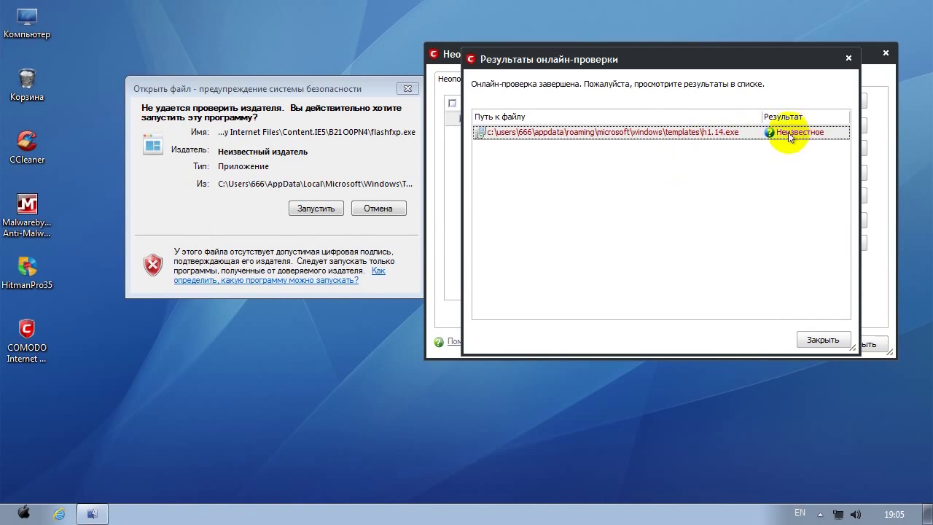
pyautogui.click(821, 340)
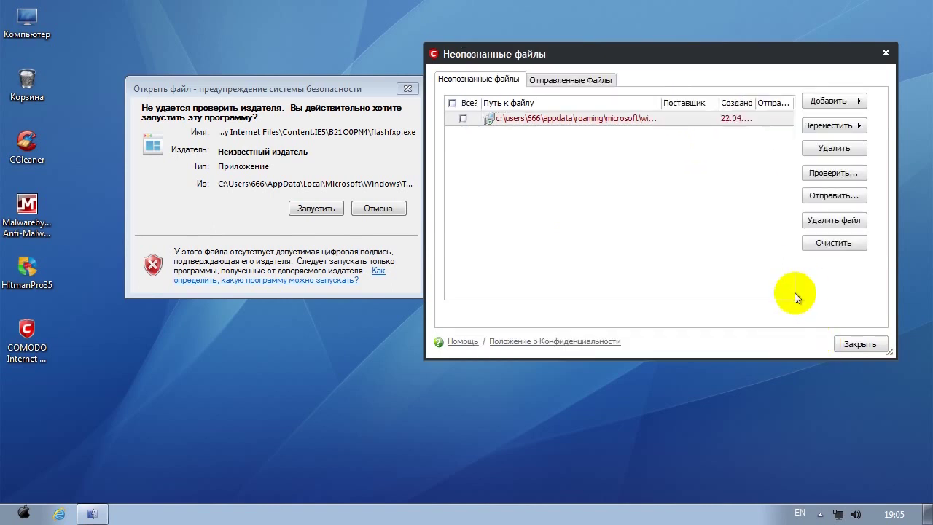
pyautogui.click(858, 346)
# Allow flashfxp.exe to run despite the unknown publisher warning and open the unrecognized files list from its isolation alert
pyautogui.moveTo(299, 86); pyautogui.dragTo(435, 89)
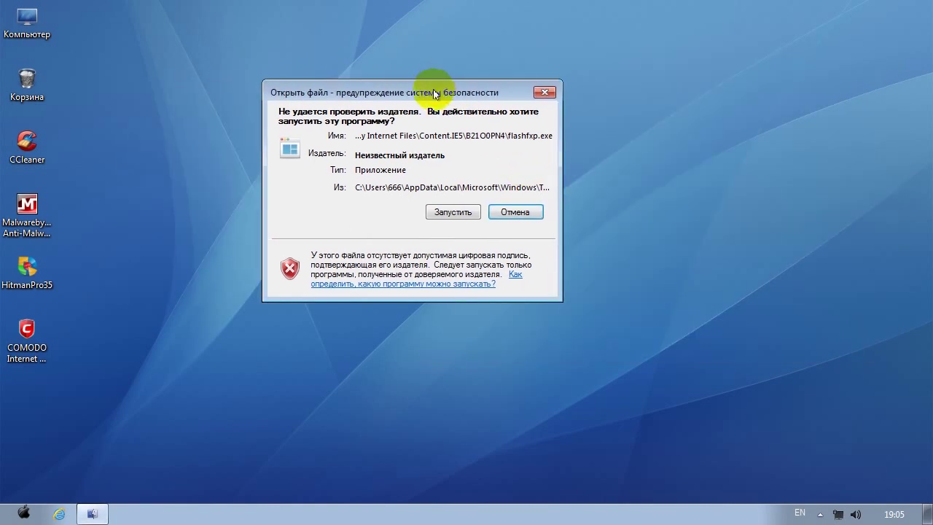
pyautogui.click(451, 211)
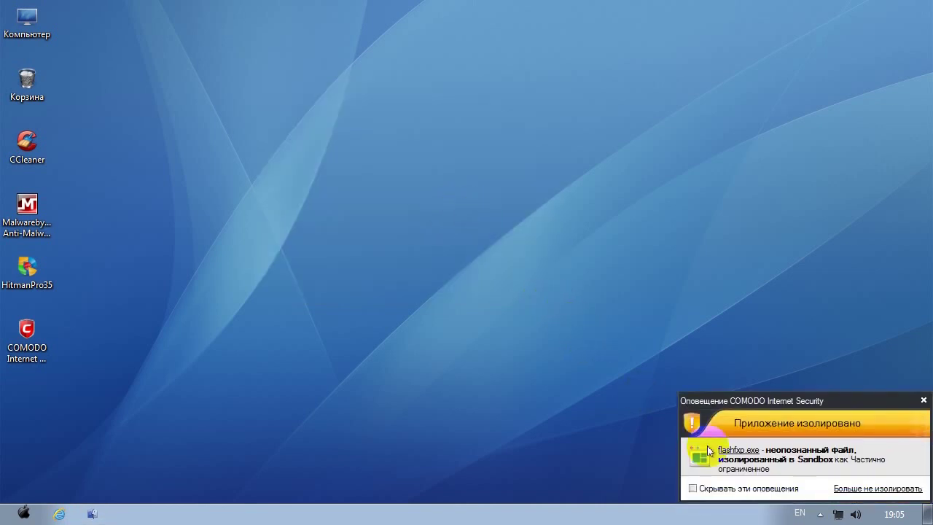
pyautogui.click(739, 451)
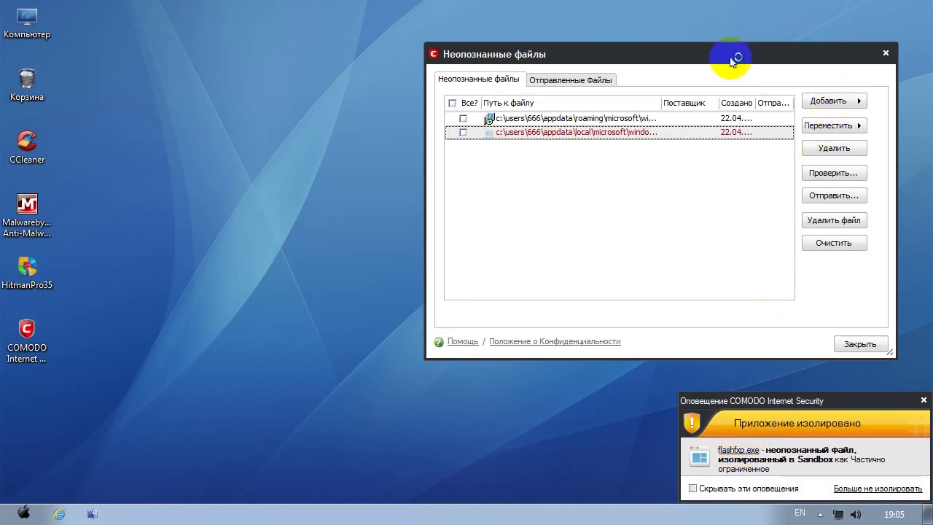
pyautogui.moveTo(729, 52); pyautogui.dragTo(470, 52)
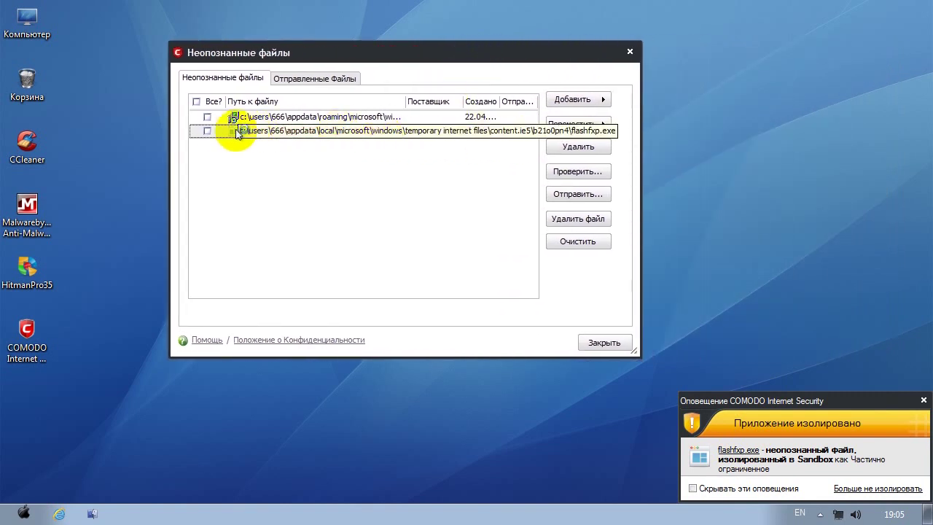
# Check flashfxp.exe online and submit it to COMODO for analysis, closing the isolation alert and the unrecognized files list when done
pyautogui.click(575, 172)
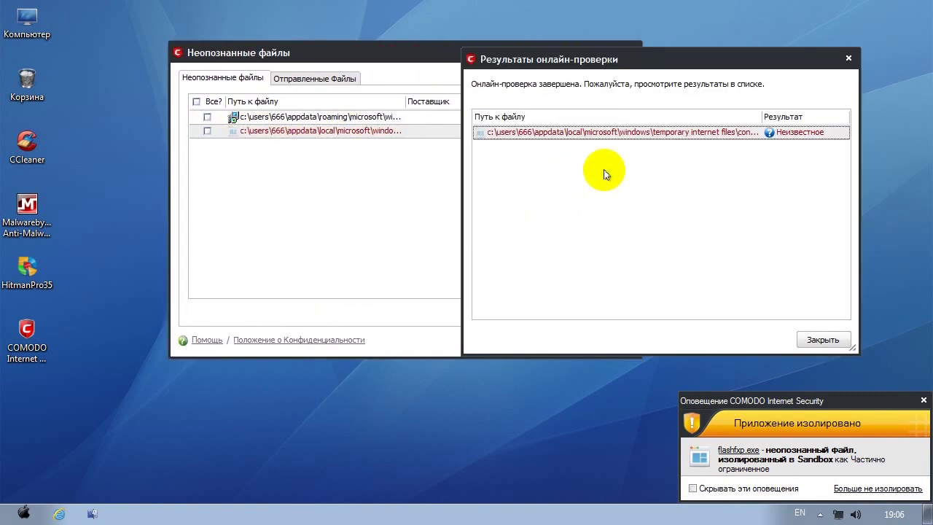
pyautogui.click(823, 339)
pyautogui.click(217, 134)
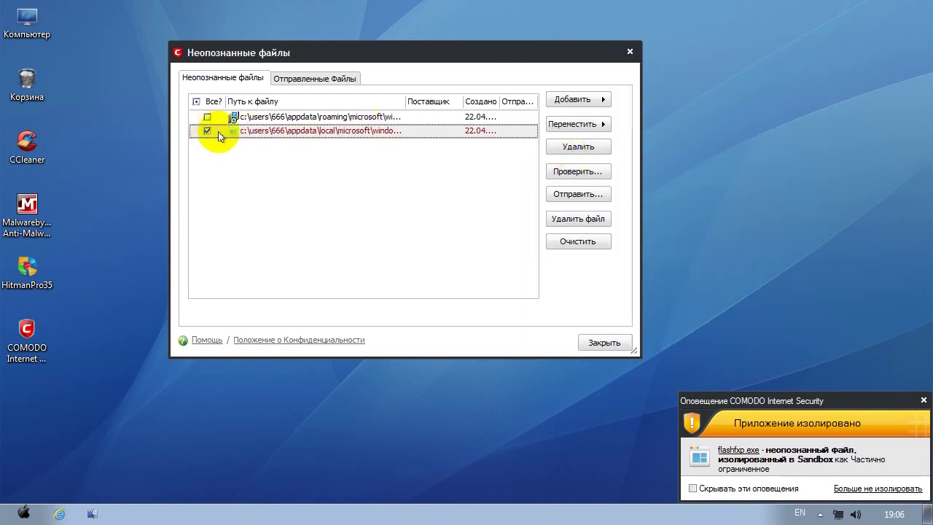
pyautogui.click(577, 194)
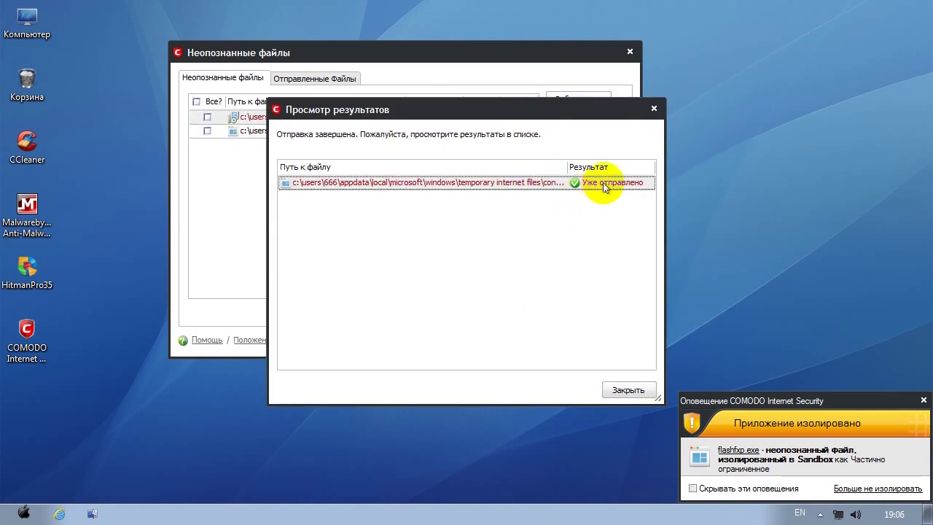
pyautogui.click(626, 390)
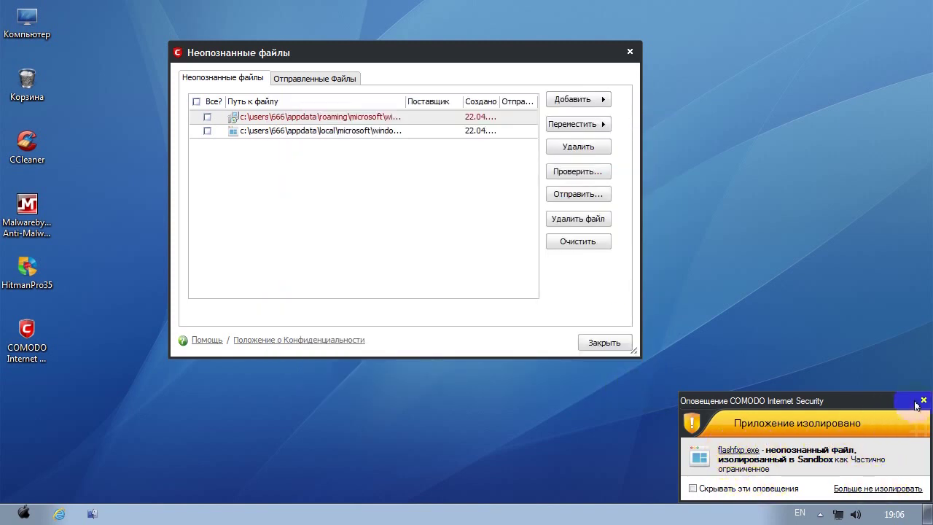
pyautogui.click(924, 401)
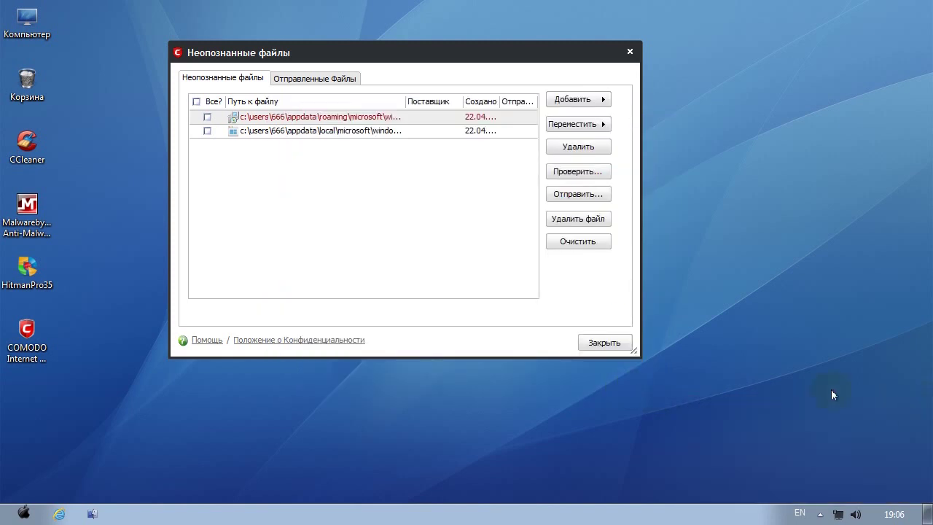
pyautogui.click(604, 343)
# Keep the COMODO icon always visible in the notification area, and open the main COMODO window on the desktop
pyautogui.click(820, 514)
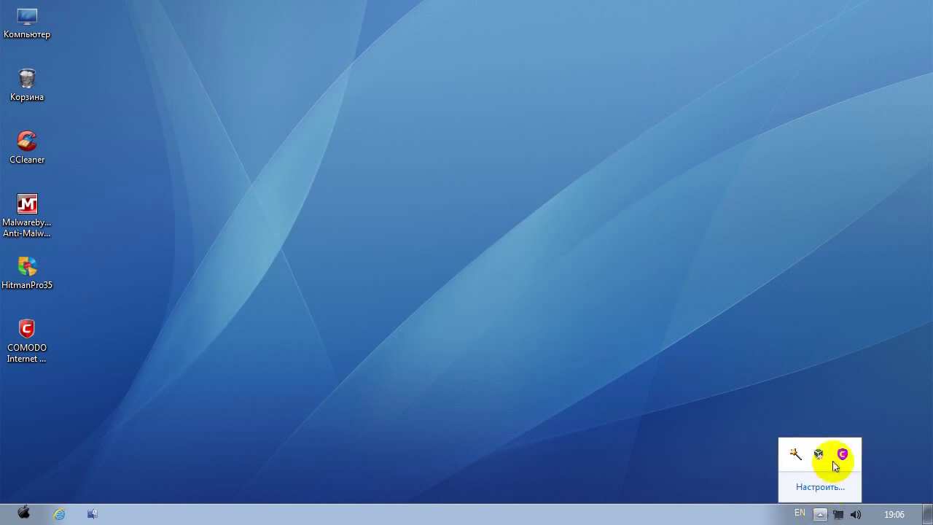
pyautogui.moveTo(842, 460); pyautogui.dragTo(822, 513)
pyautogui.doubleClick(820, 514)
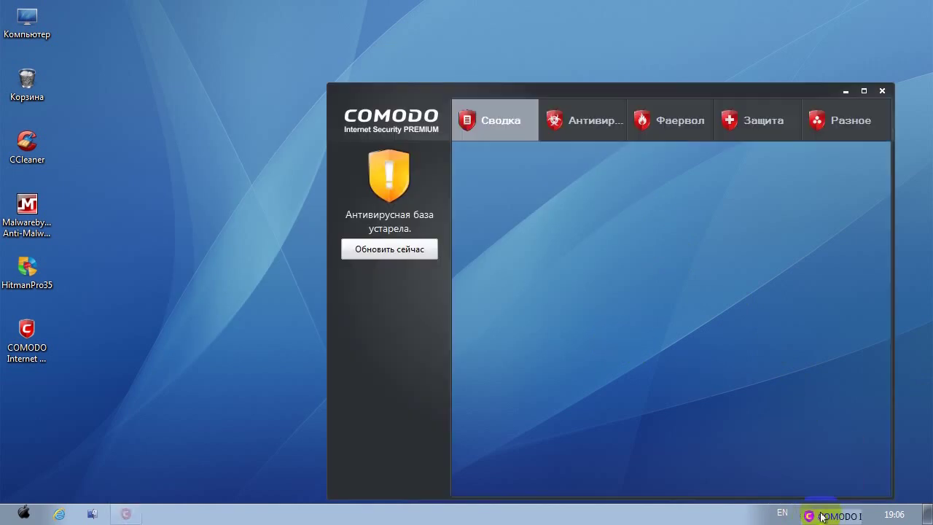
pyautogui.moveTo(633, 95); pyautogui.dragTo(438, 40)
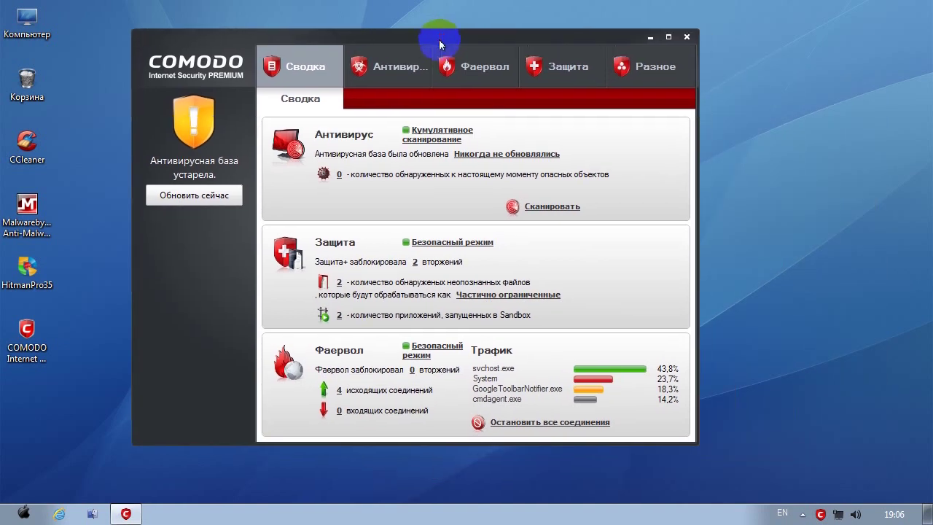
# Start updating the outdated antivirus database, and arrange the COMODO window and the update progress window side by side without overlap
pyautogui.click(196, 195)
pyautogui.moveTo(435, 186); pyautogui.dragTo(712, 110)
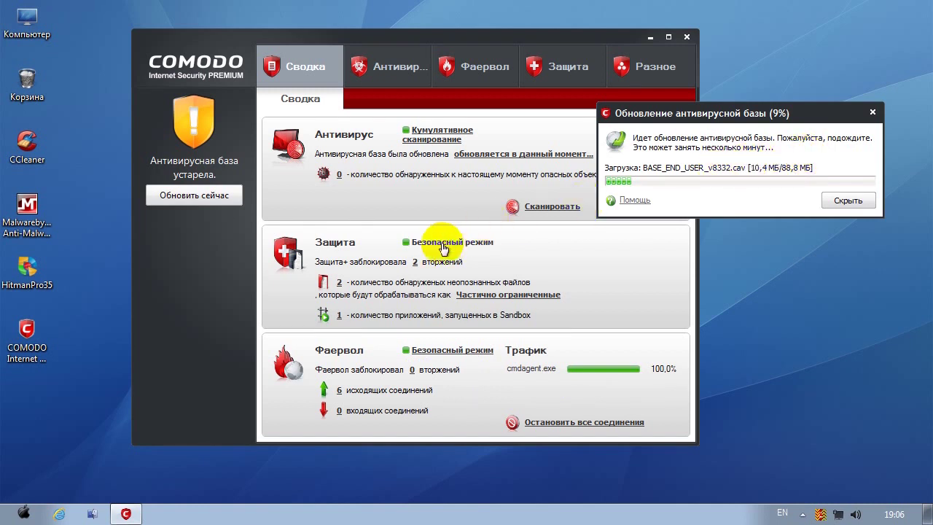
pyautogui.moveTo(703, 111); pyautogui.dragTo(748, 382)
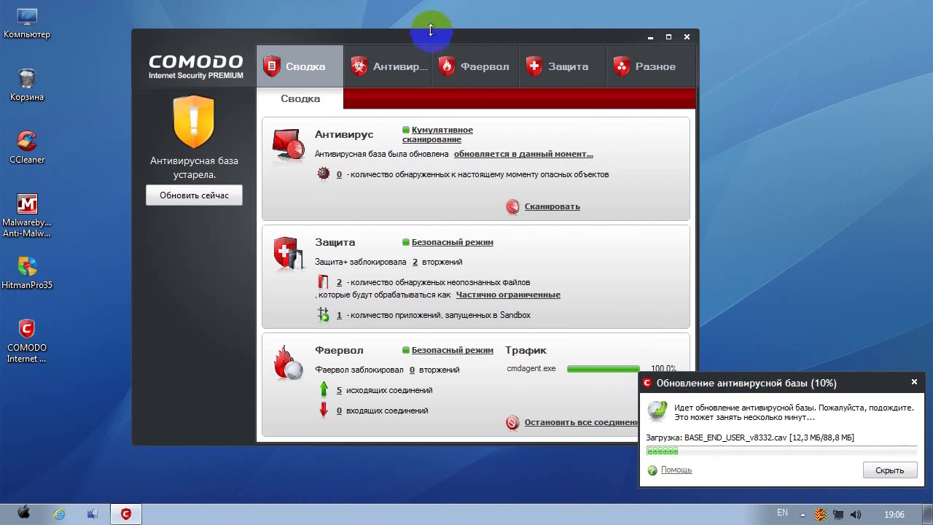
pyautogui.moveTo(430, 33); pyautogui.dragTo(340, 24)
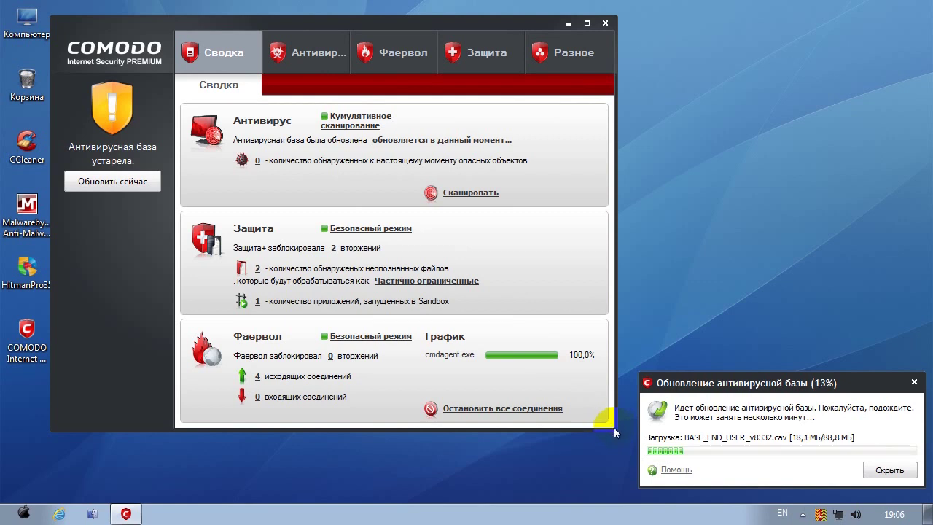
pyautogui.moveTo(619, 432)
pyautogui.mouseDown()
pyautogui.moveTo(904, 487)
pyautogui.moveTo(611, 422)
pyautogui.mouseUp()
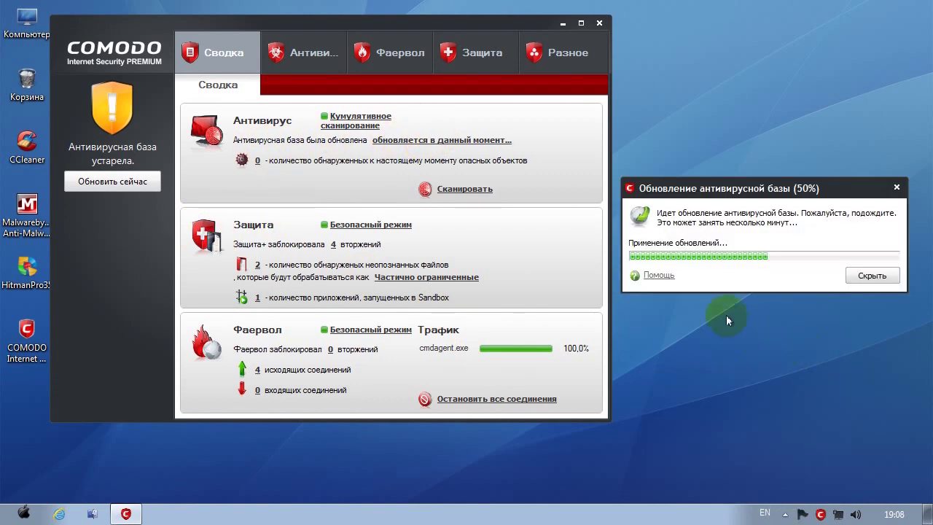
pyautogui.moveTo(738, 188); pyautogui.dragTo(737, 174)
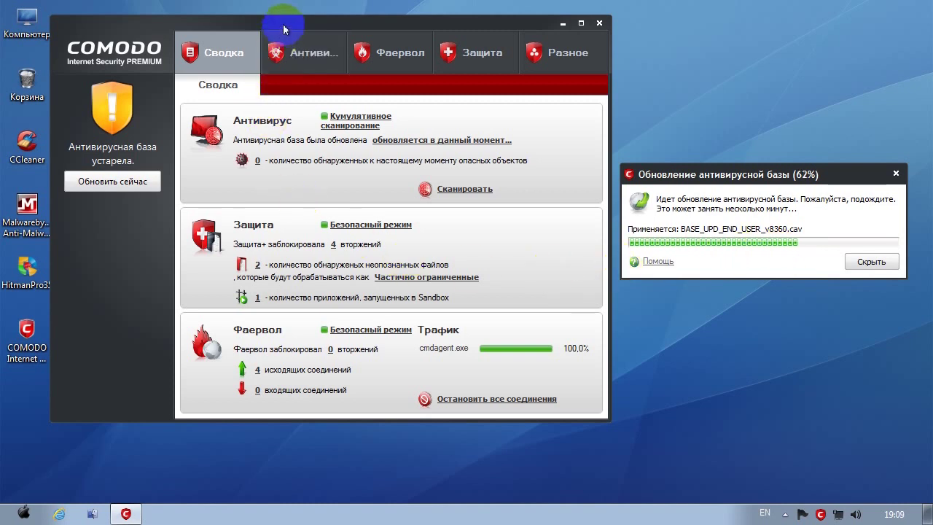
pyautogui.moveTo(301, 26)
pyautogui.mouseDown()
pyautogui.moveTo(316, 23)
pyautogui.moveTo(293, 24)
pyautogui.mouseUp()
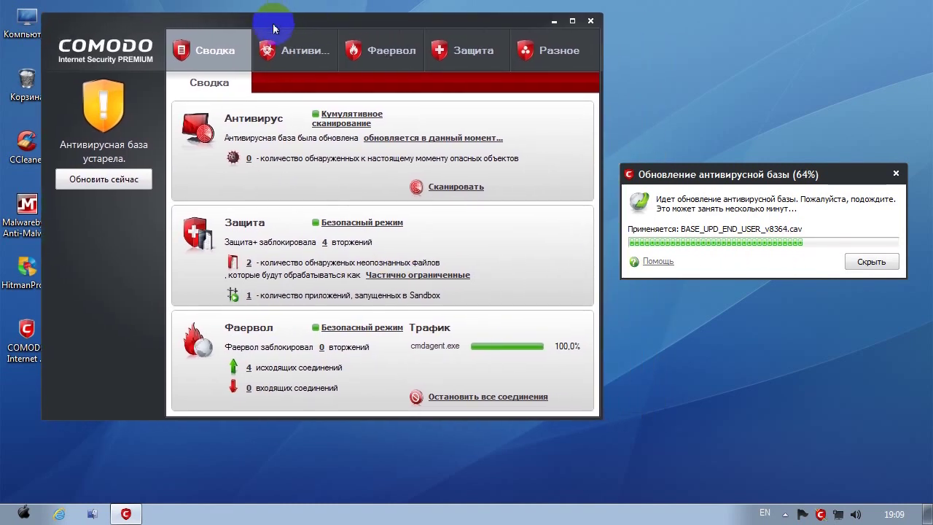
# Look through the antivirus, firewall, defense and miscellaneous sections of COMODO, and return to the summary
pyautogui.click(292, 51)
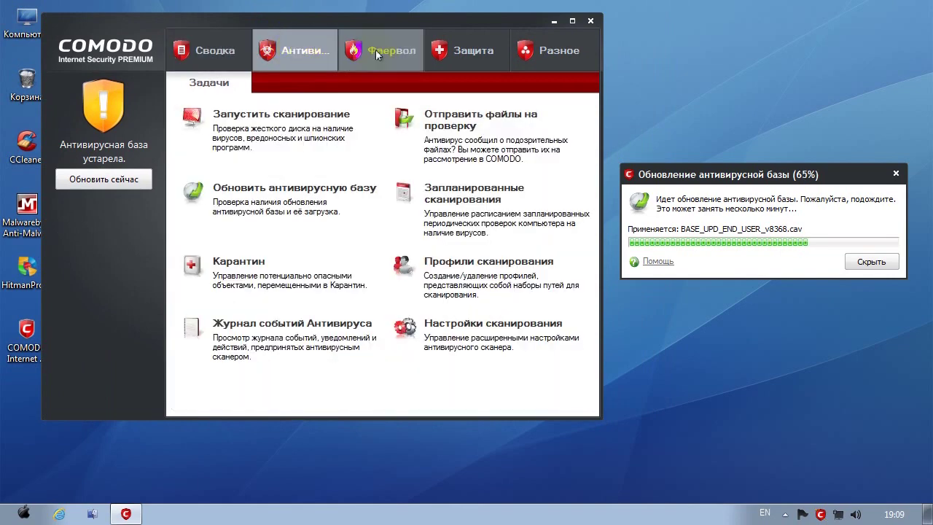
pyautogui.click(375, 50)
pyautogui.click(466, 50)
pyautogui.click(530, 55)
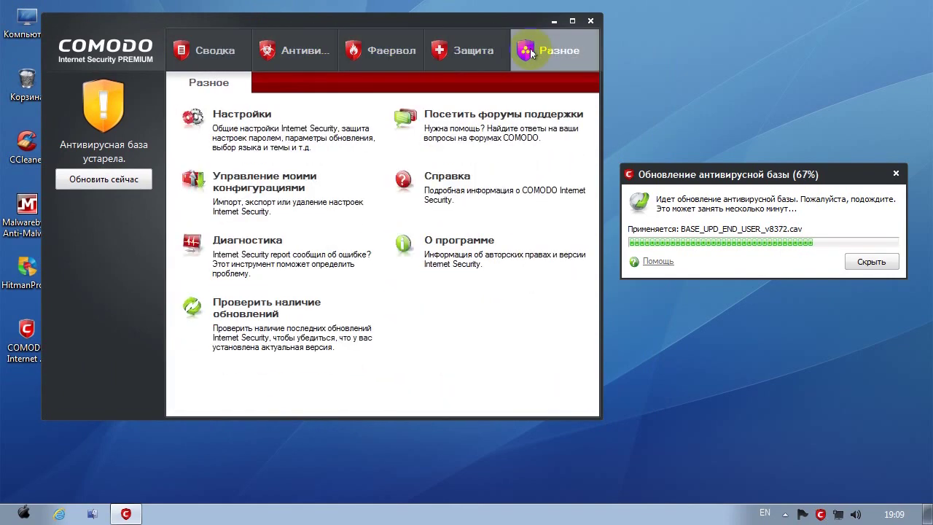
pyautogui.click(222, 51)
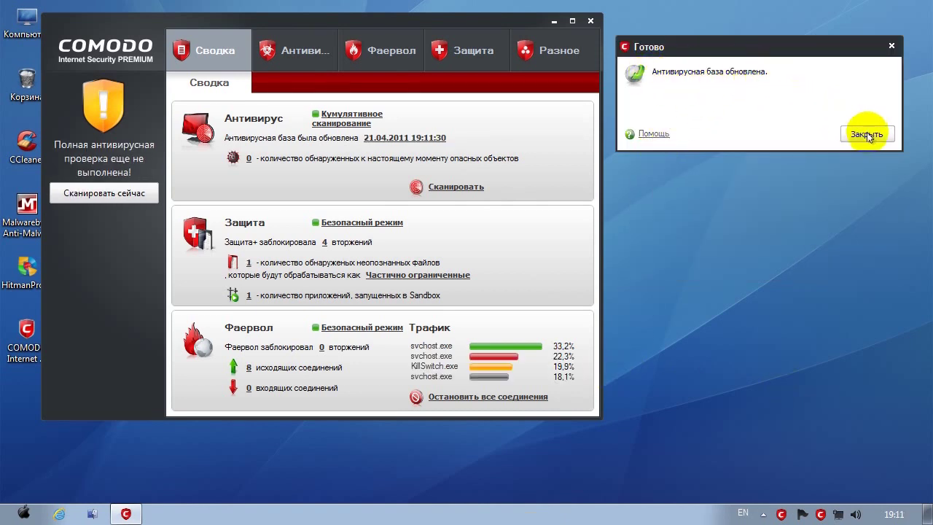
# Close the finished update window, check again for newer antivirus databases, and close that result
pyautogui.moveTo(751, 46); pyautogui.dragTo(751, 86)
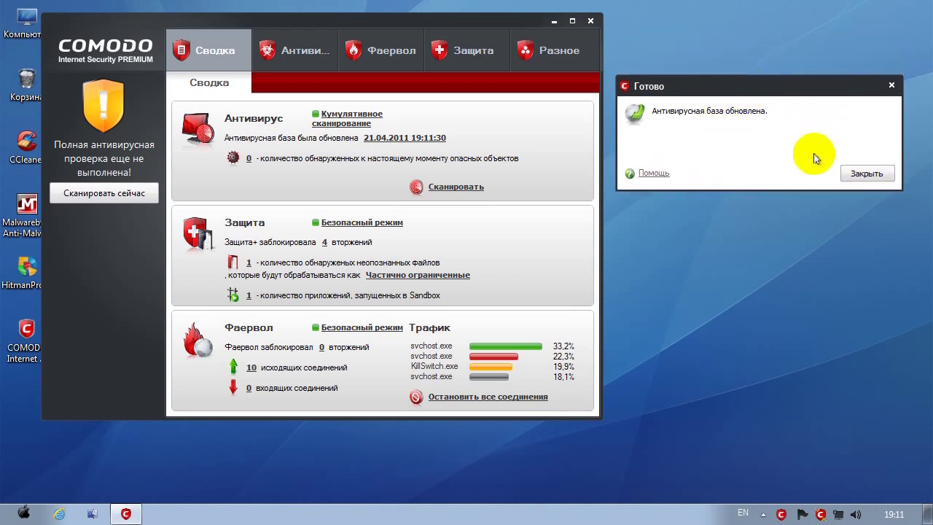
pyautogui.click(878, 173)
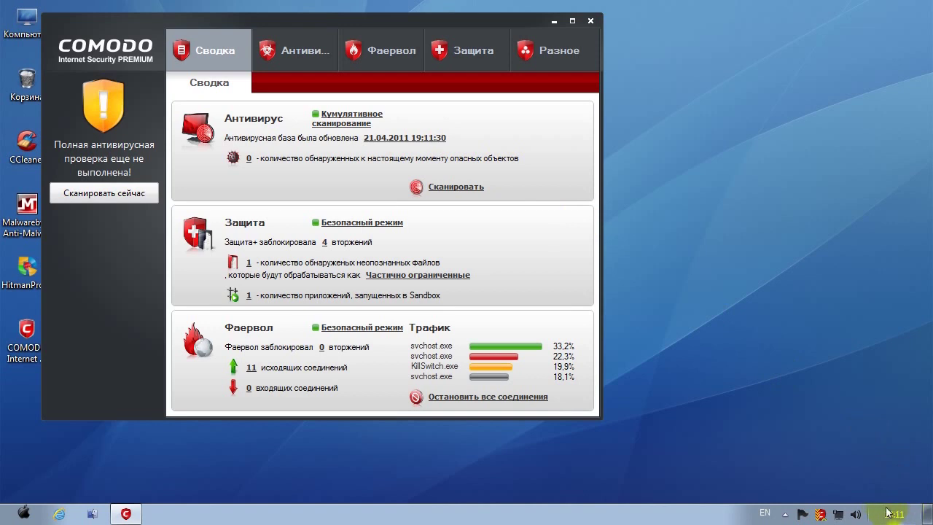
pyautogui.click(404, 137)
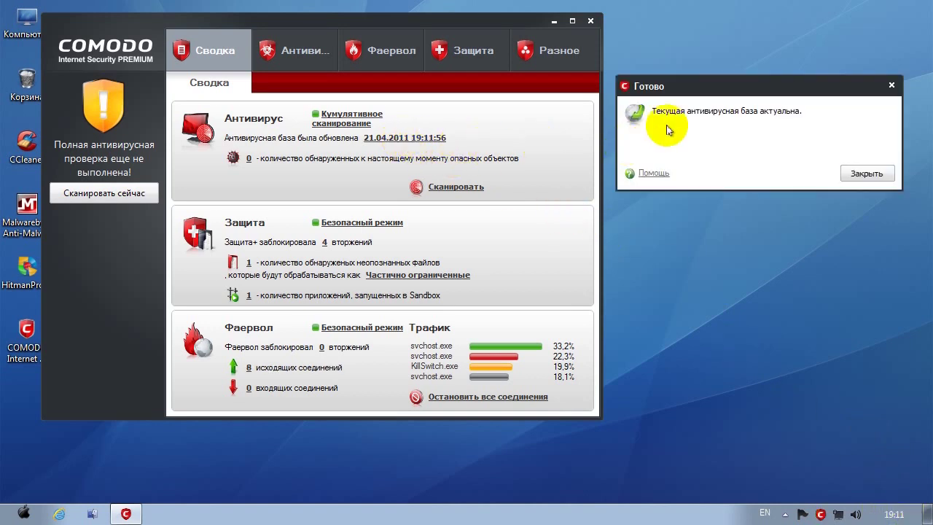
pyautogui.click(866, 174)
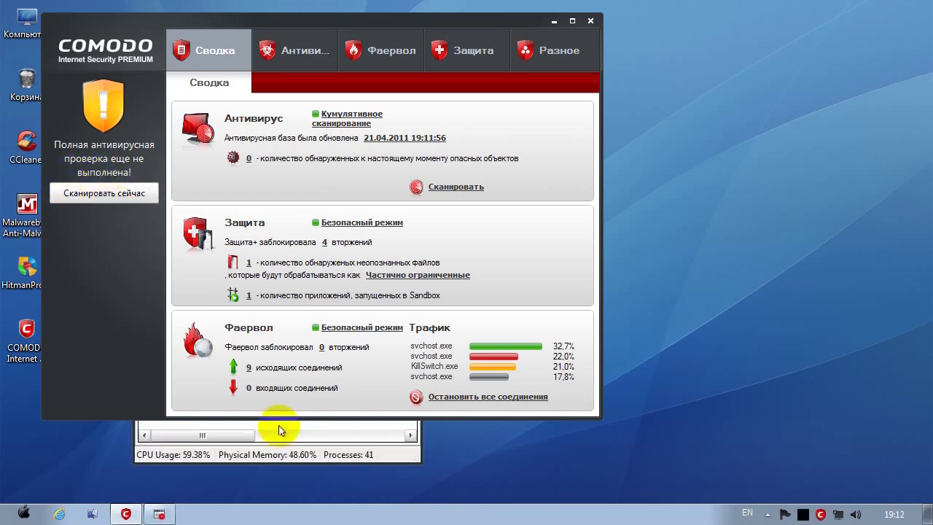
# Close the KillSwitch window, start a full scan of My Computer, and move the scan window beside the summary
pyautogui.click(298, 454)
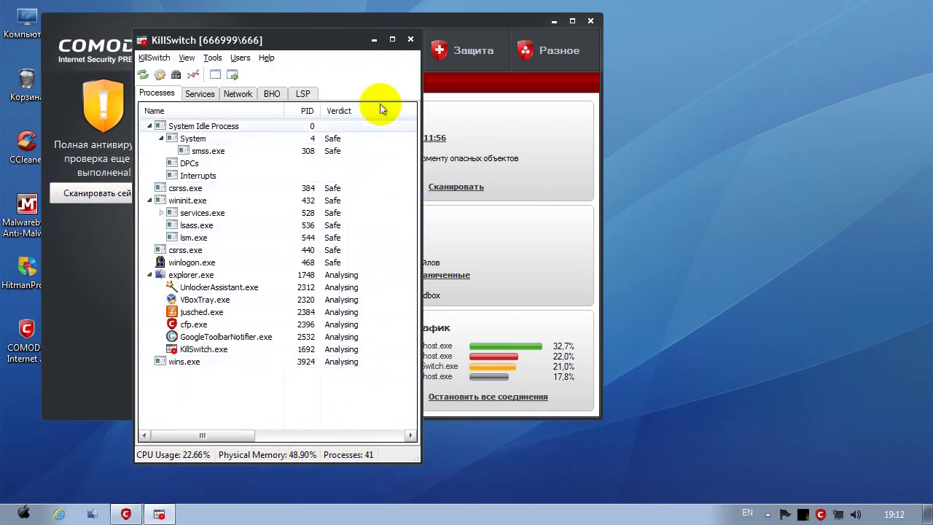
pyautogui.click(409, 39)
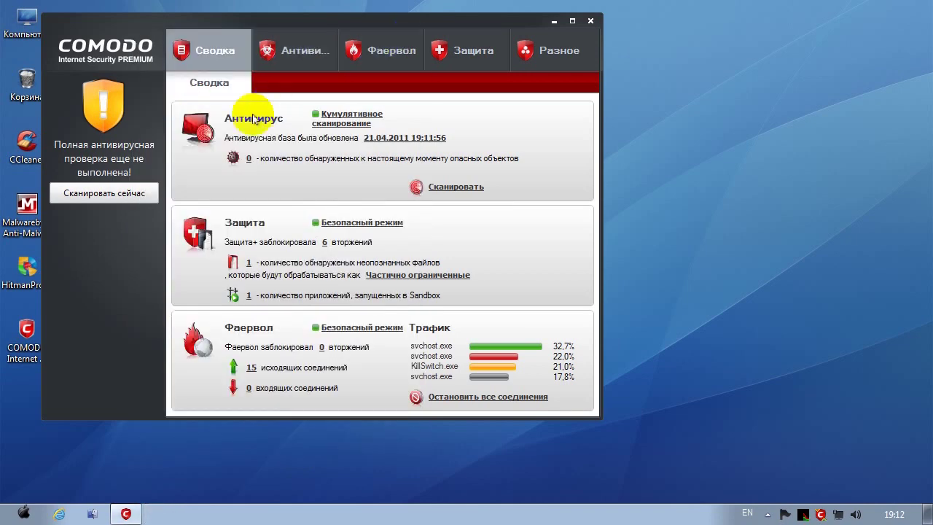
pyautogui.click(92, 199)
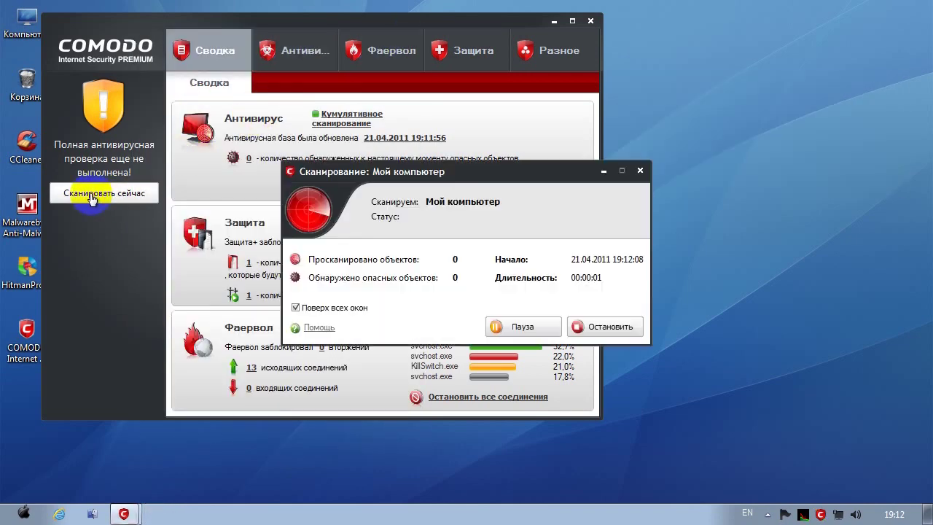
pyautogui.moveTo(624, 179); pyautogui.dragTo(760, 41)
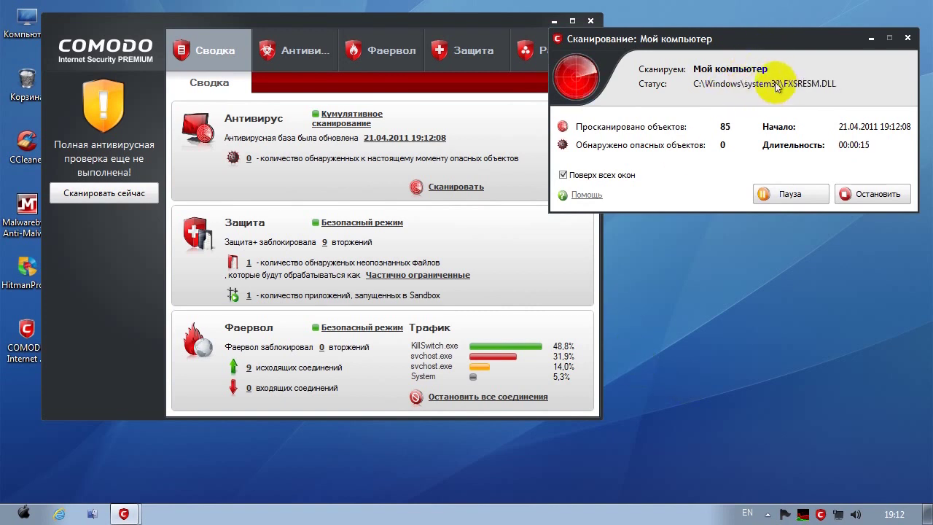
pyautogui.moveTo(751, 46); pyautogui.dragTo(753, 59)
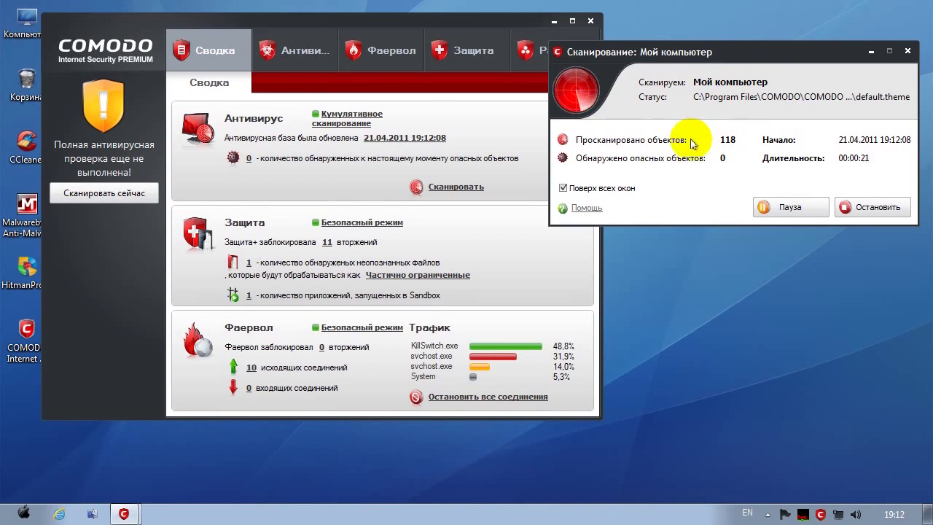
pyautogui.click(650, 296)
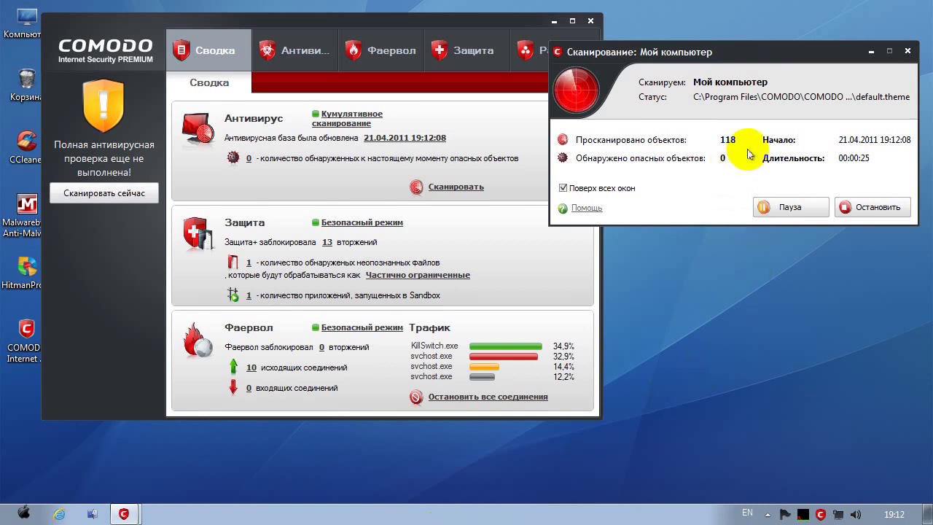
pyautogui.click(629, 317)
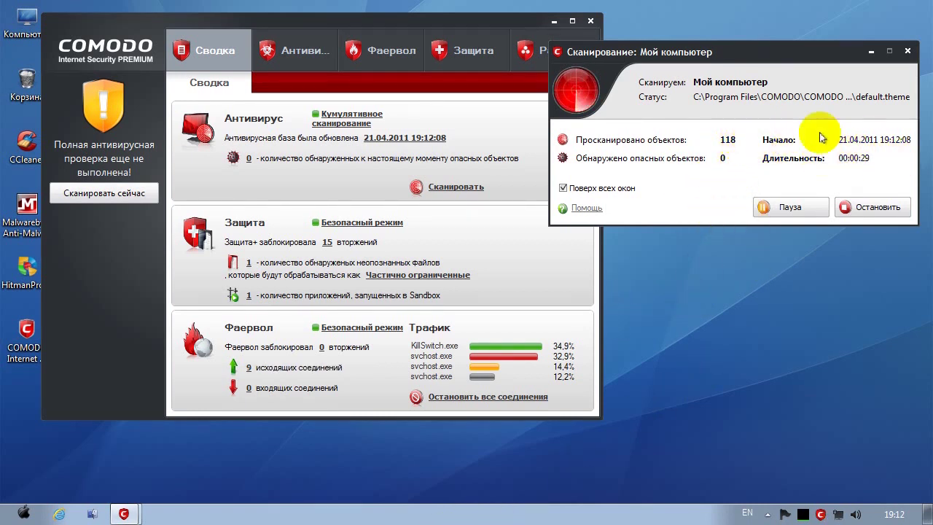
pyautogui.click(625, 395)
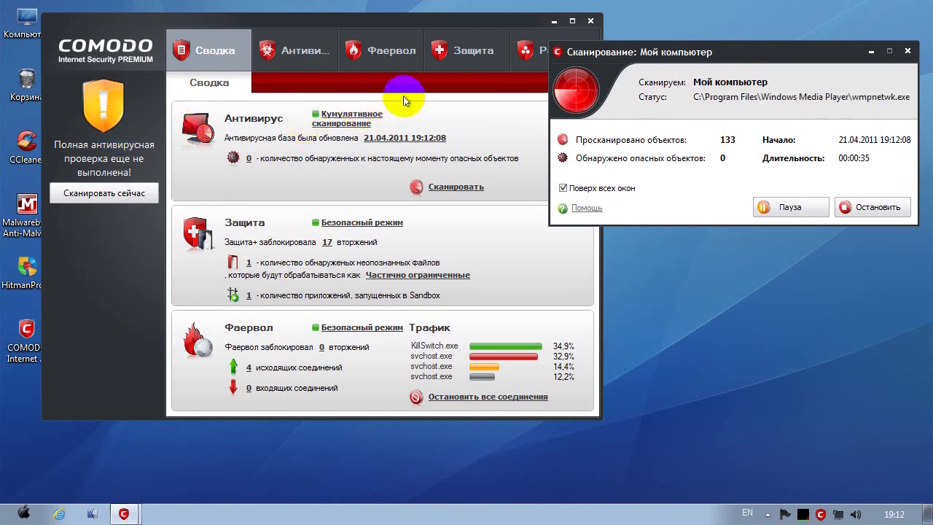
# View the product and virus signature database versions in the program information, close it, and return to the summary
pyautogui.click(523, 48)
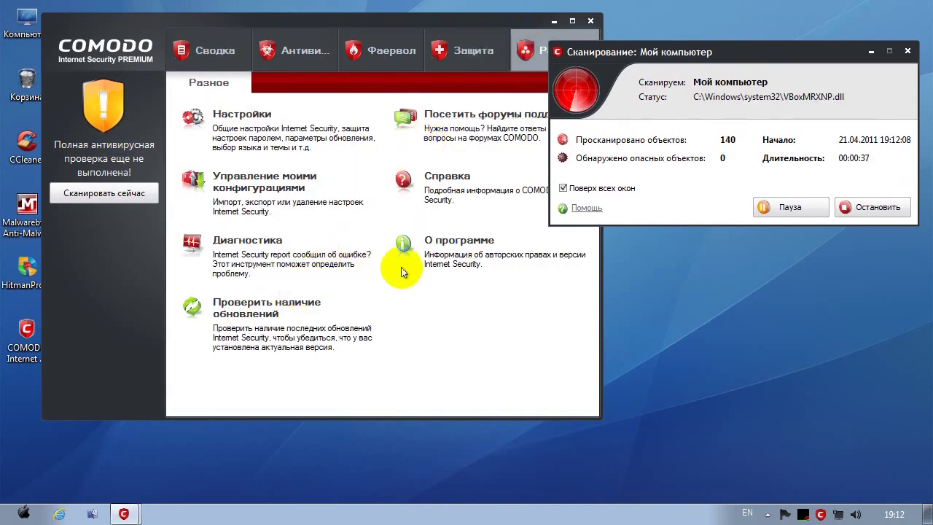
pyautogui.click(441, 242)
pyautogui.moveTo(378, 137); pyautogui.dragTo(720, 301)
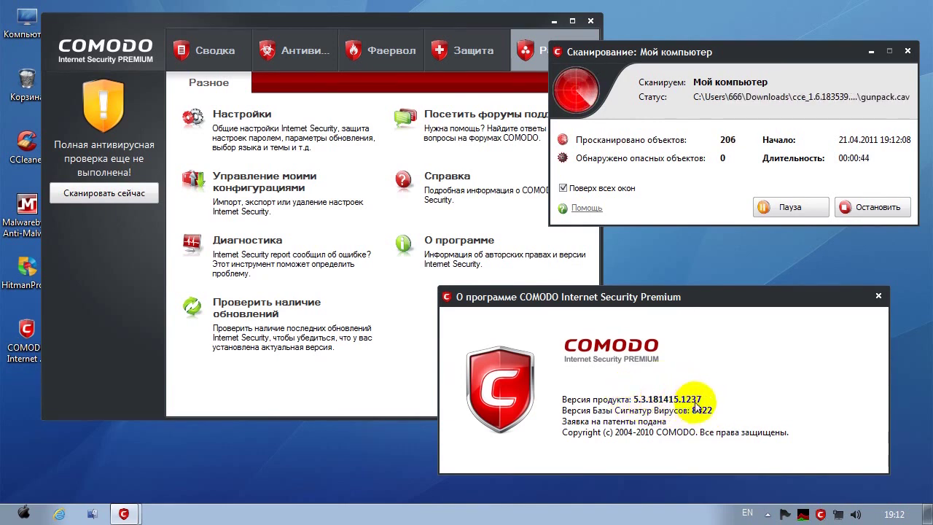
pyautogui.click(878, 299)
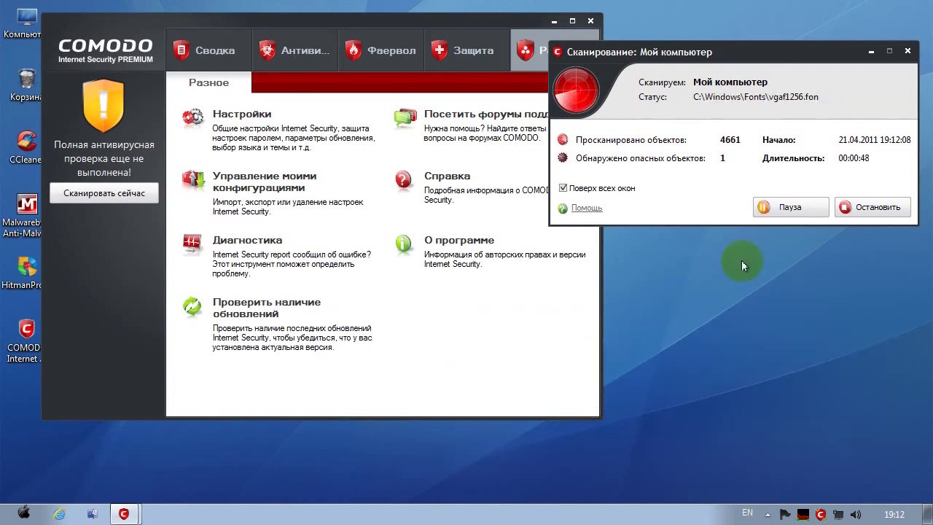
pyautogui.click(205, 51)
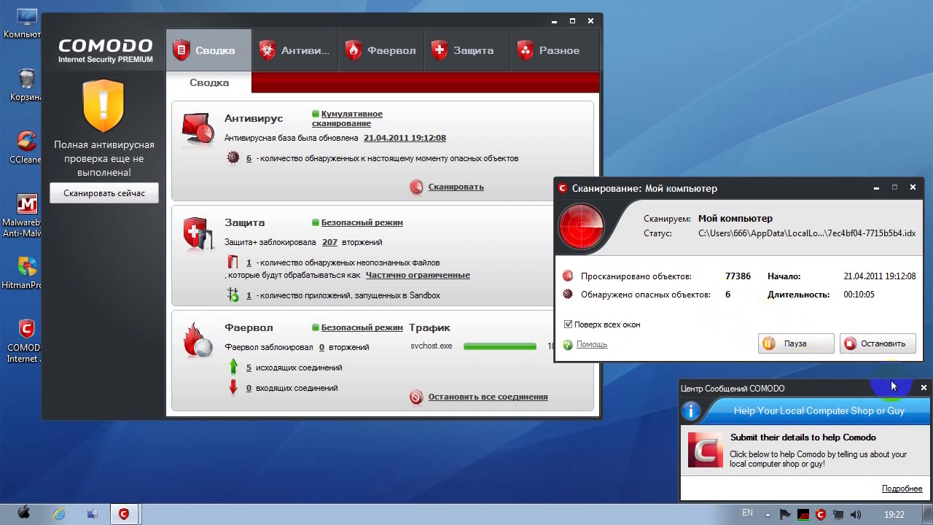
# Dismiss the COMODO Message Center notice and reposition the My Computer scan window while the scan finishes
pyautogui.click(925, 388)
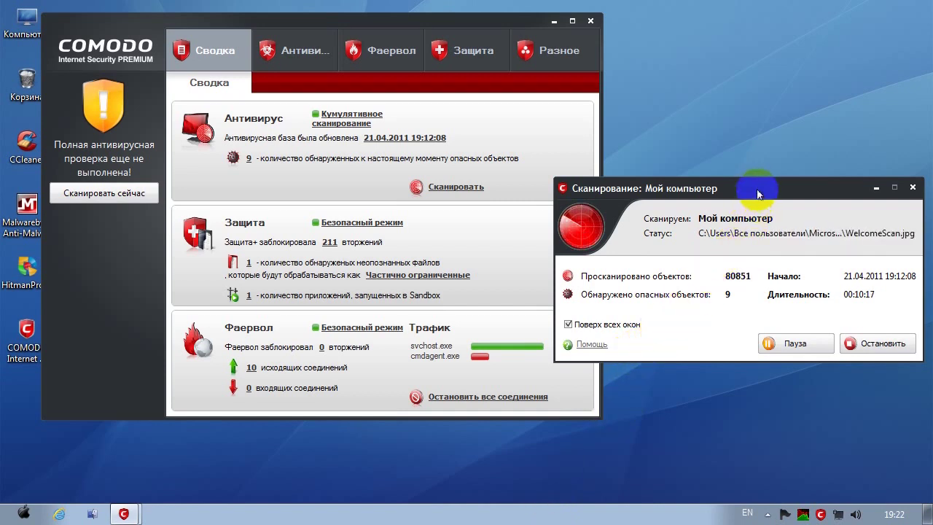
pyautogui.moveTo(758, 191); pyautogui.dragTo(745, 321)
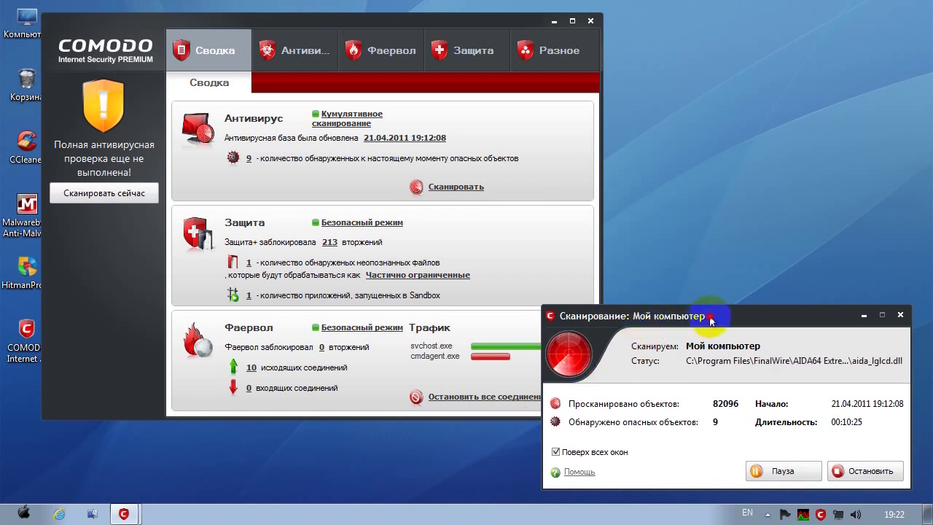
pyautogui.moveTo(710, 319); pyautogui.dragTo(716, 302)
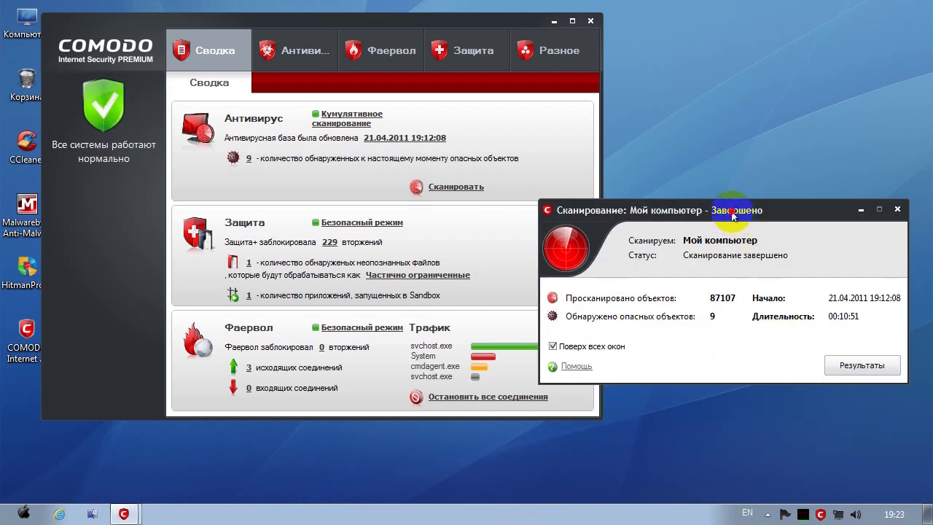
pyautogui.moveTo(739, 211); pyautogui.dragTo(645, 189)
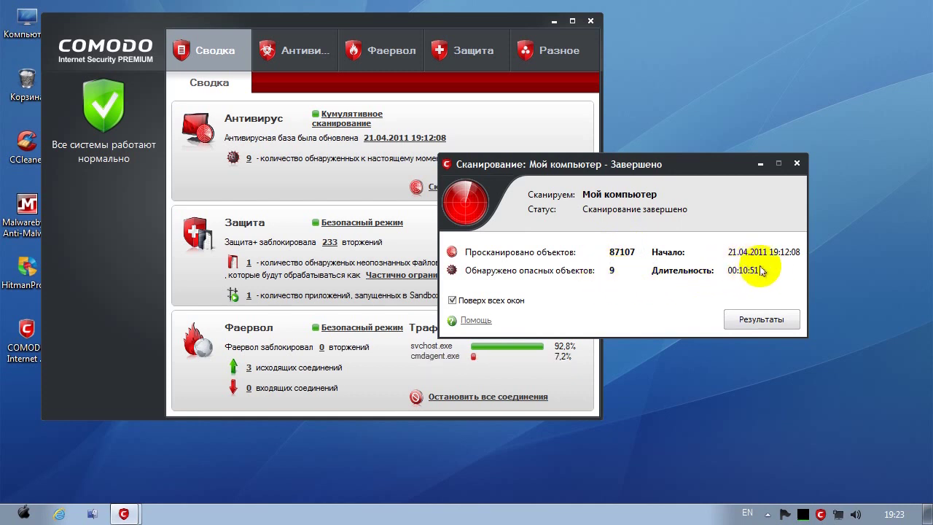
pyautogui.click(673, 168)
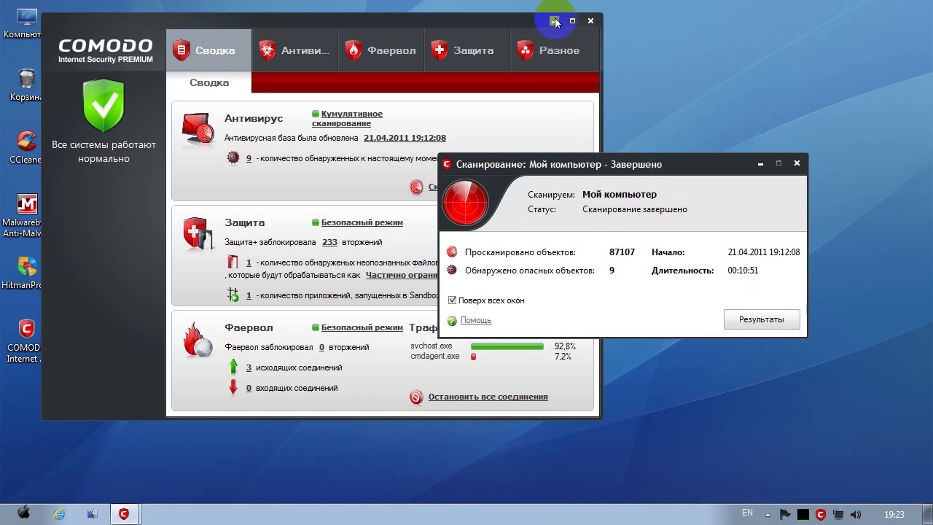
# Close the main COMODO window, open the scan results, and enlarge the results window until the full paths of the dangerous objects show
pyautogui.click(590, 21)
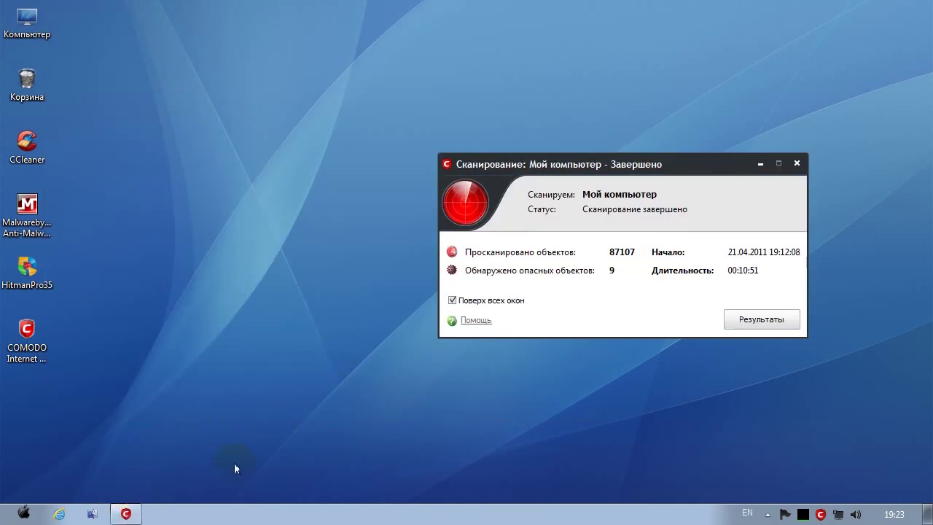
pyautogui.moveTo(660, 163); pyautogui.dragTo(341, 55)
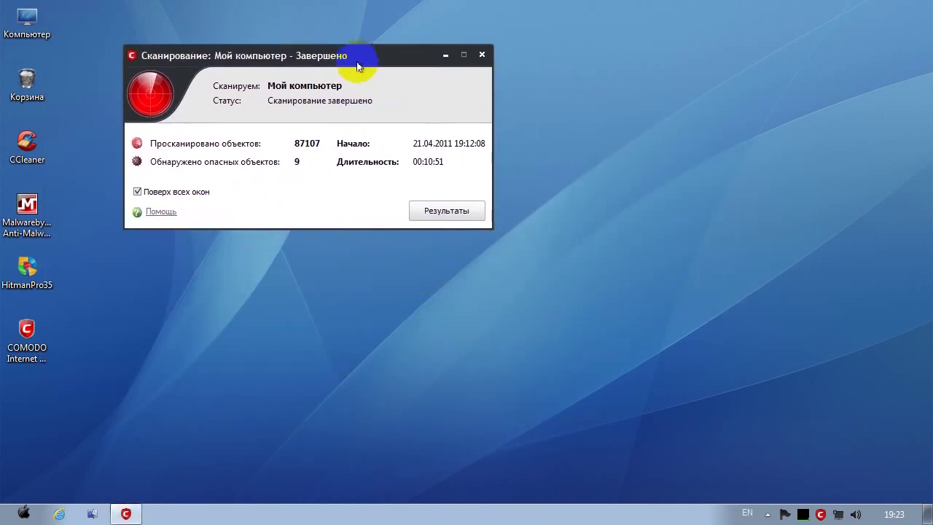
pyautogui.click(446, 211)
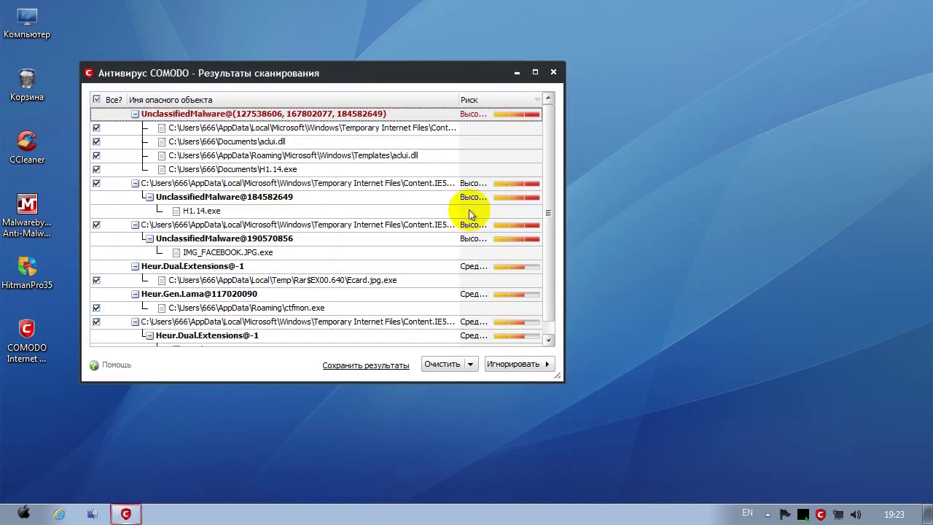
pyautogui.moveTo(403, 77); pyautogui.dragTo(644, 68)
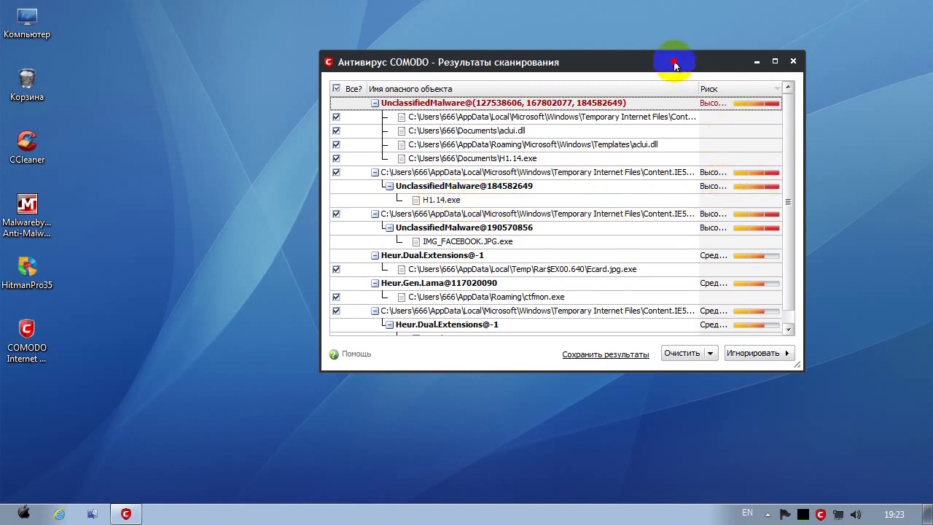
pyautogui.moveTo(669, 62); pyautogui.dragTo(455, 39)
pyautogui.moveTo(583, 341); pyautogui.dragTo(846, 423)
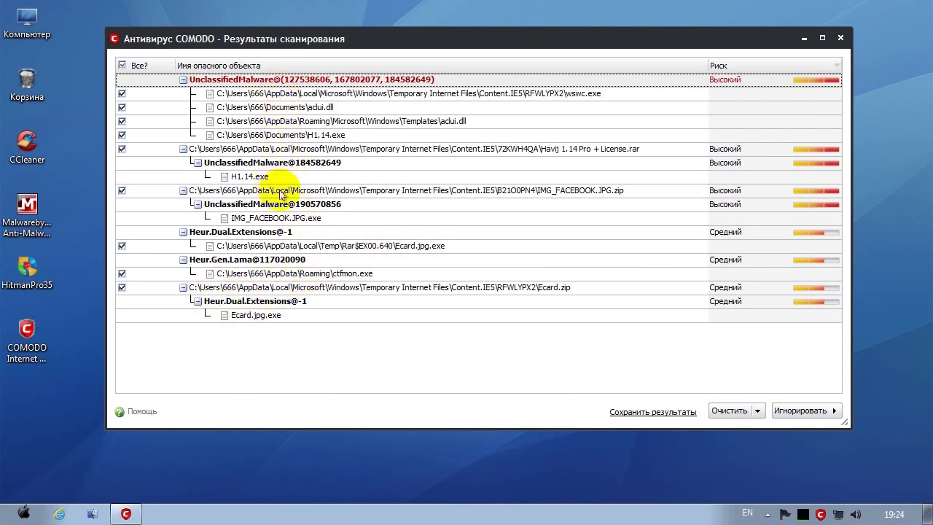
# Review the available cleaning and ignoring actions for the detected objects without applying any of them
pyautogui.click(760, 411)
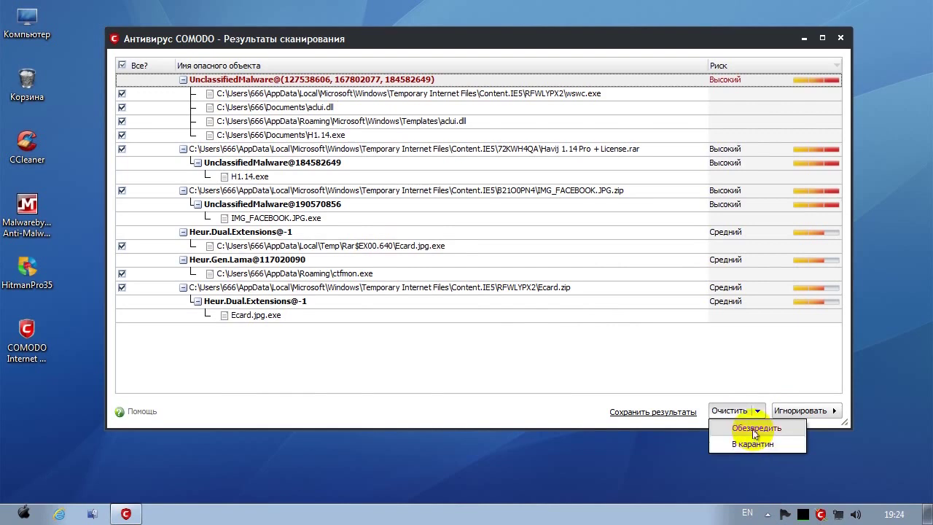
pyautogui.click(714, 366)
pyautogui.click(835, 411)
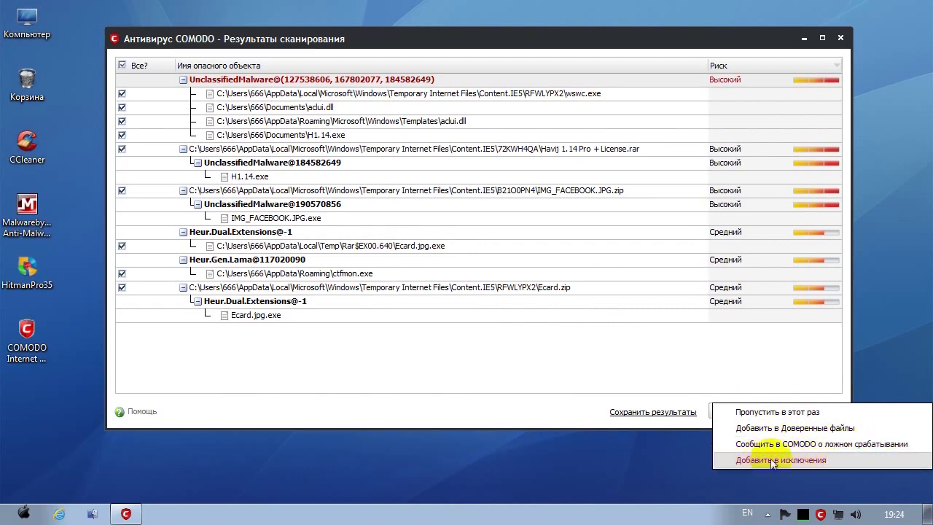
pyautogui.click(764, 354)
# Disinfect all selected dangerous objects, confirm their deletion from the computer, and close the scan results window
pyautogui.click(758, 412)
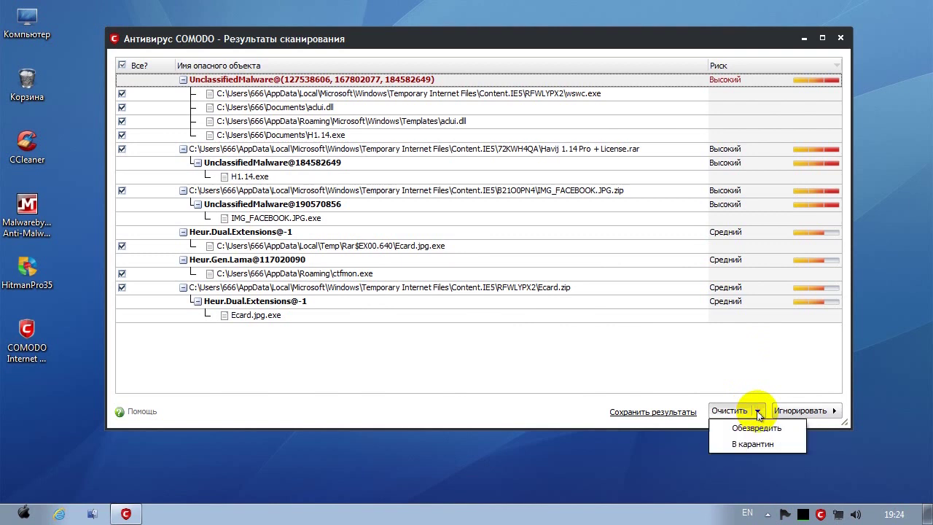
pyautogui.click(756, 430)
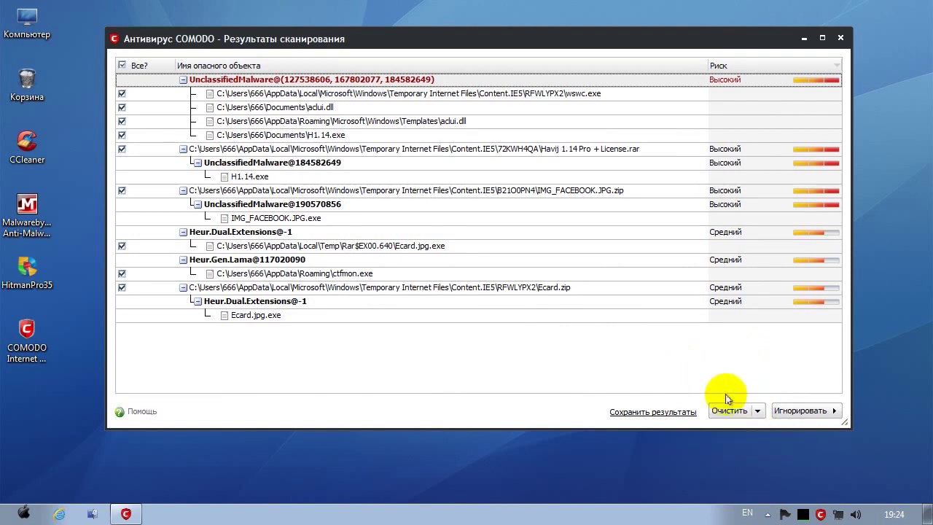
pyautogui.click(726, 411)
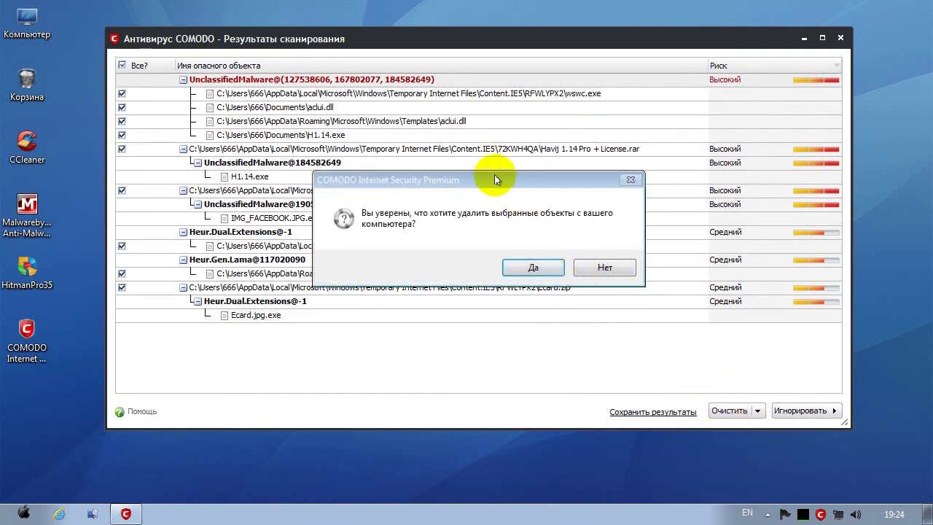
pyautogui.moveTo(494, 174); pyautogui.dragTo(464, 284)
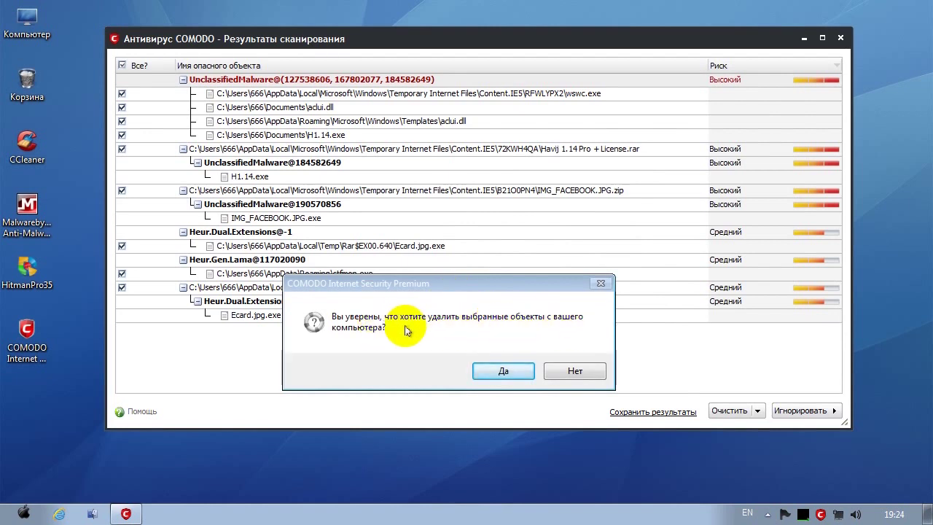
pyautogui.click(502, 371)
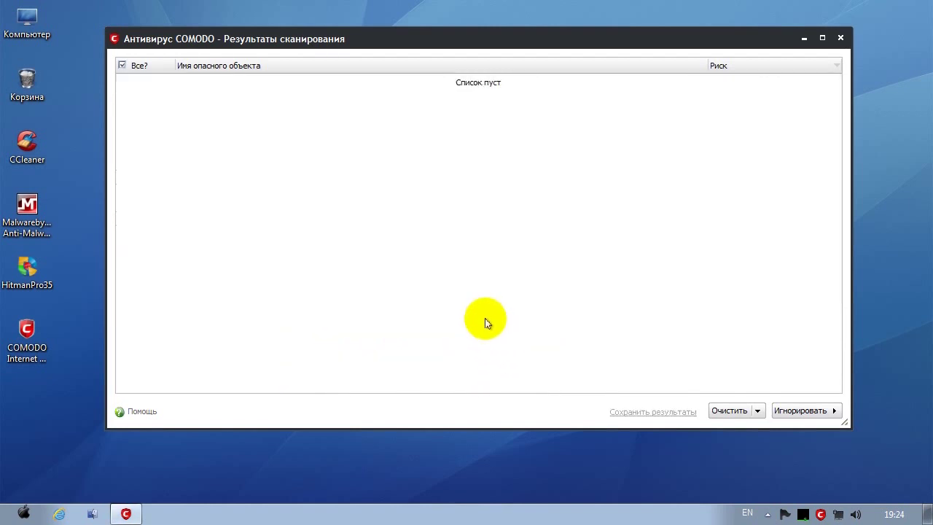
pyautogui.click(842, 39)
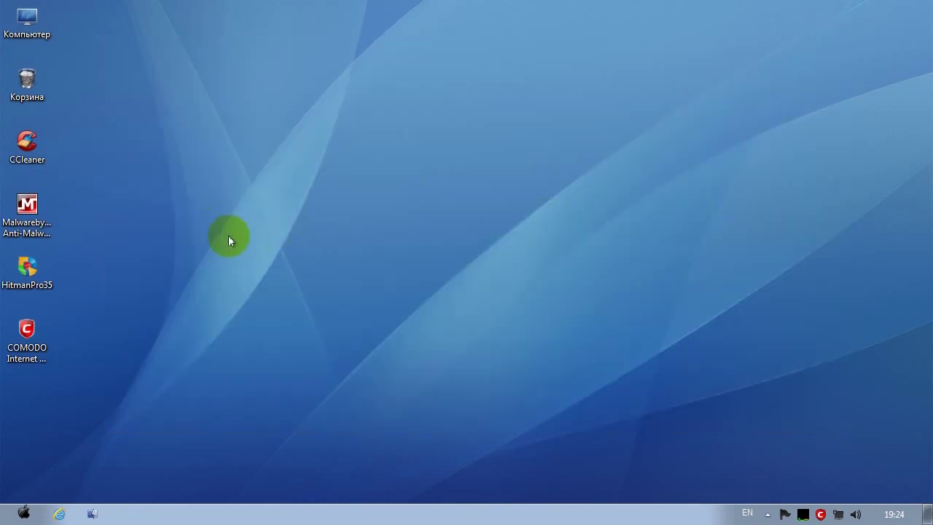
# Launch Malwarebytes' Anti-Malware to check that it starts, view its database information, and close it
pyautogui.click(27, 212)
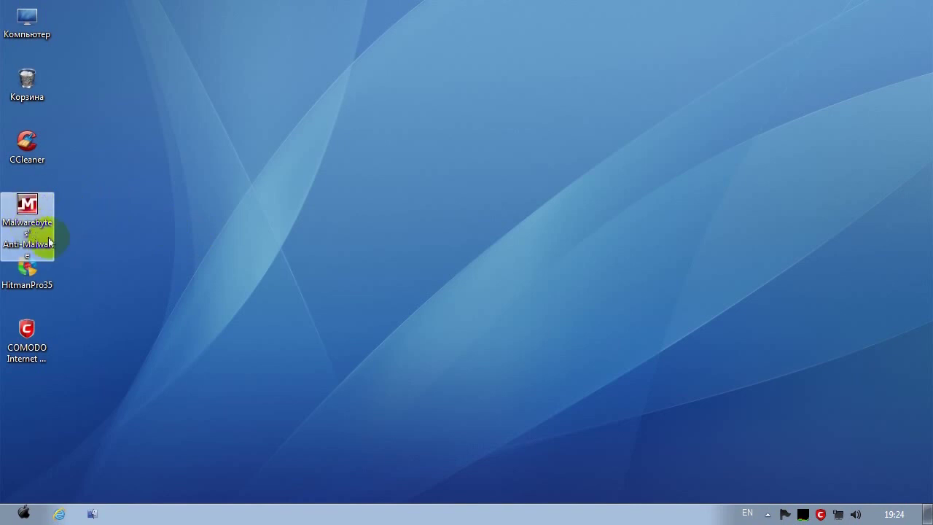
pyautogui.doubleClick(35, 206)
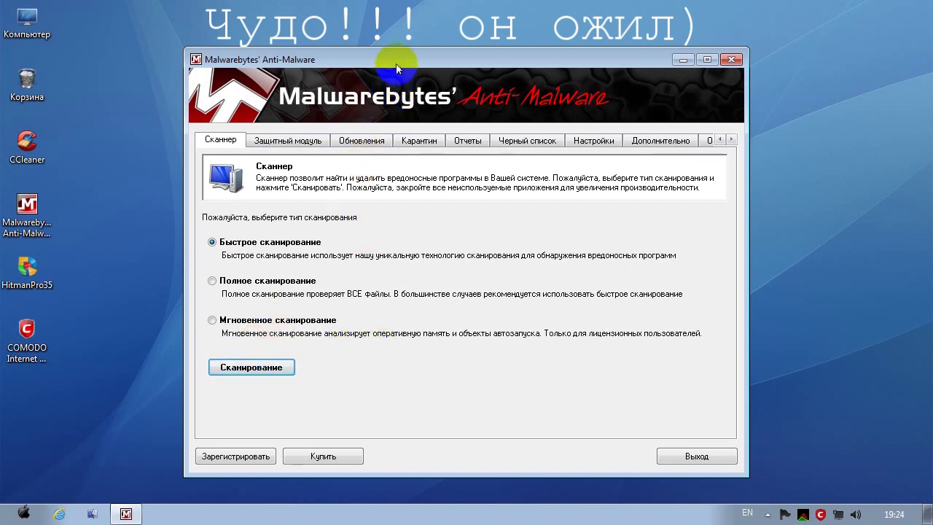
pyautogui.moveTo(396, 64); pyautogui.dragTo(318, 45)
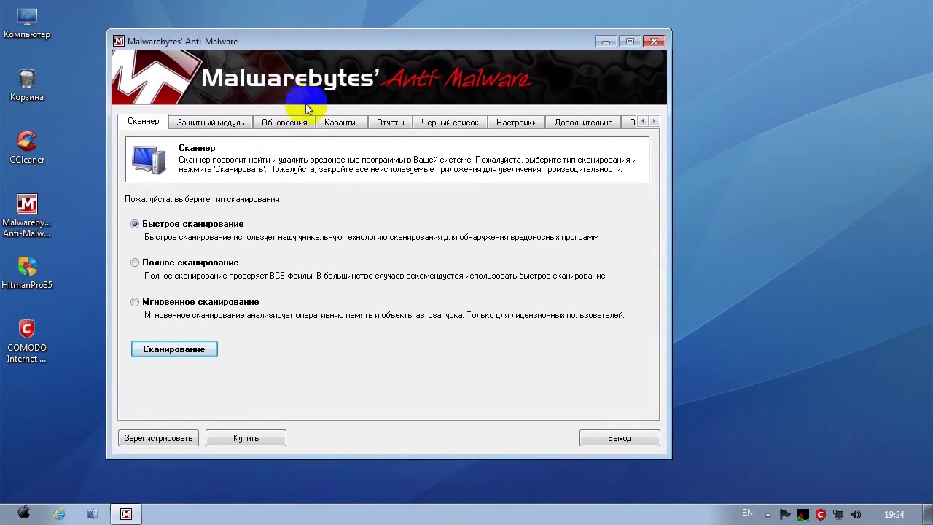
pyautogui.click(284, 121)
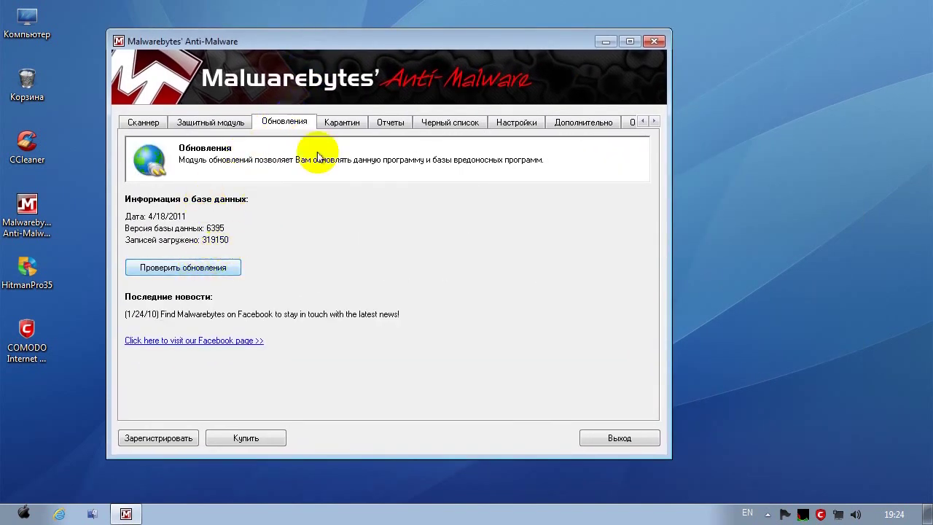
pyautogui.click(652, 42)
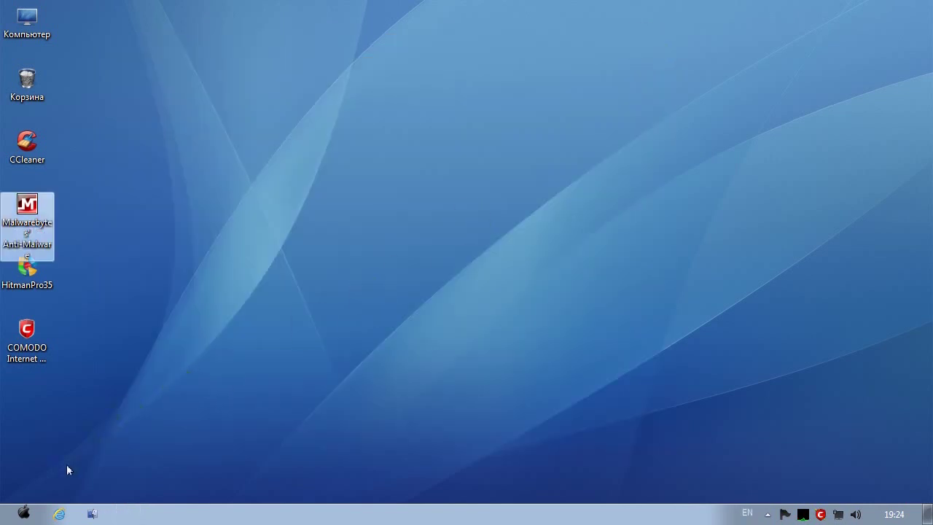
# Restart the computer
pyautogui.click(24, 512)
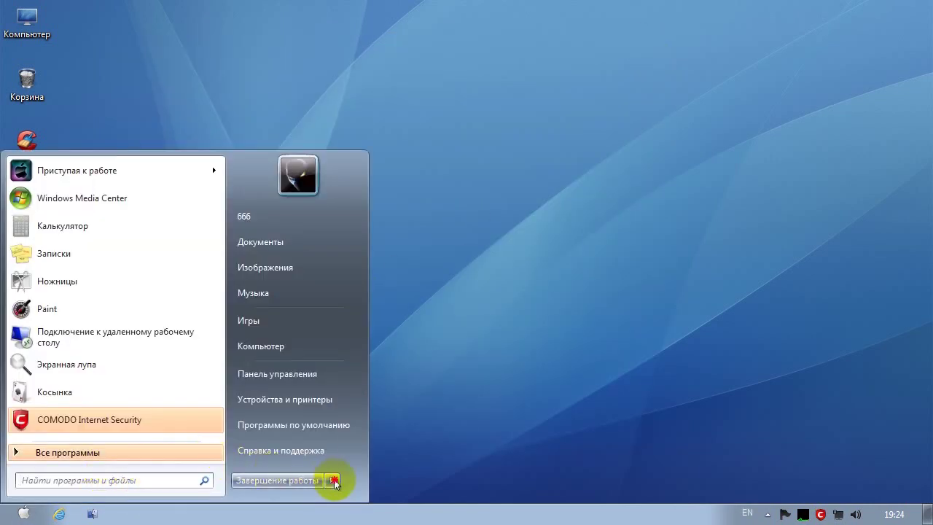
pyautogui.click(332, 479)
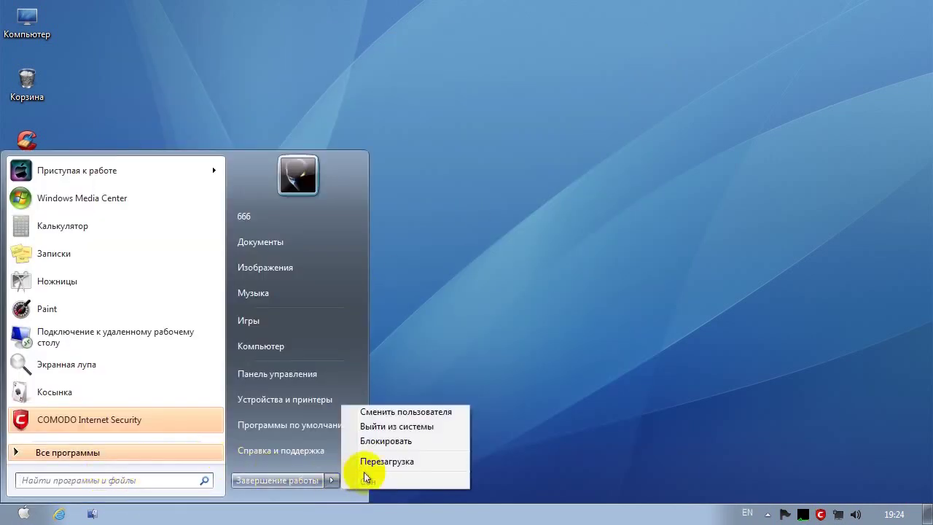
pyautogui.click(403, 463)
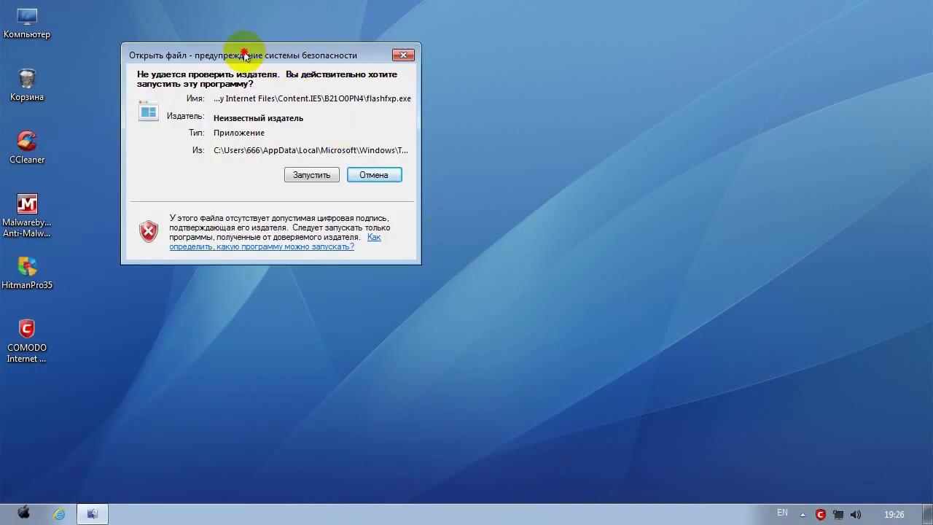
# Allow flashfxp.exe to run from the security warning, and check the hidden notification area icons
pyautogui.moveTo(246, 50); pyautogui.dragTo(459, 81)
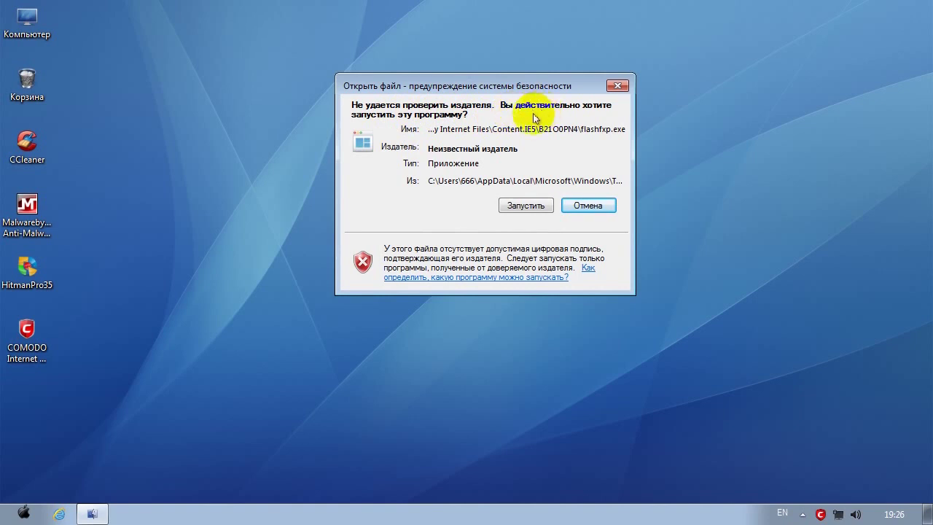
pyautogui.click(524, 206)
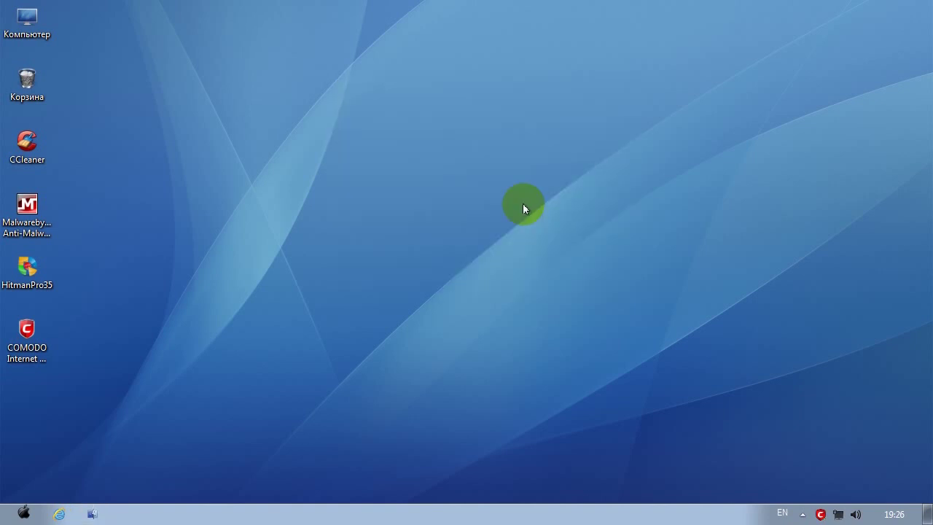
pyautogui.click(802, 513)
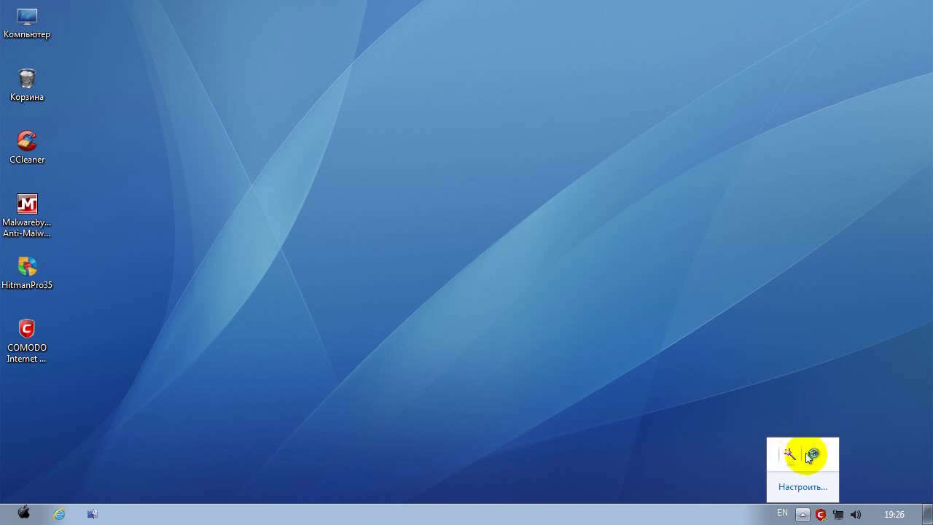
# Update the Malwarebytes' Anti-Malware database, and start a quick scan of the system
pyautogui.click(34, 221)
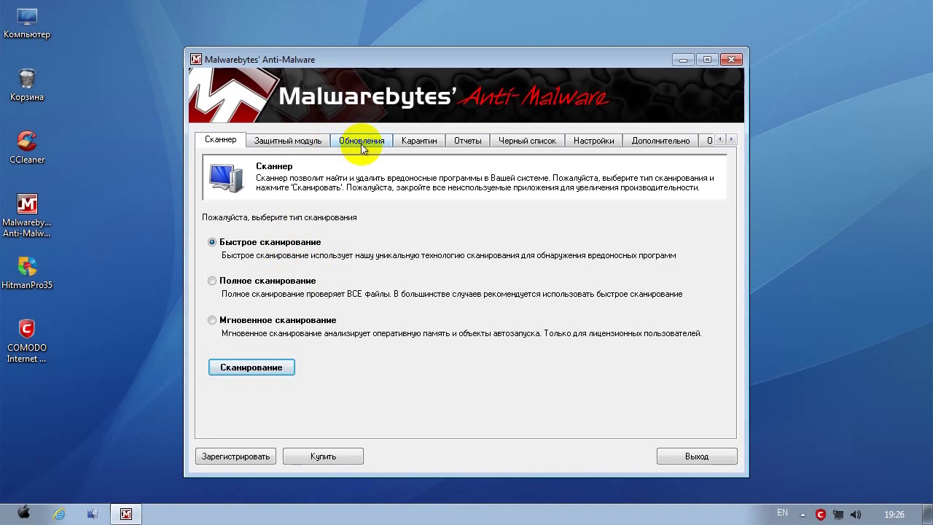
pyautogui.click(363, 146)
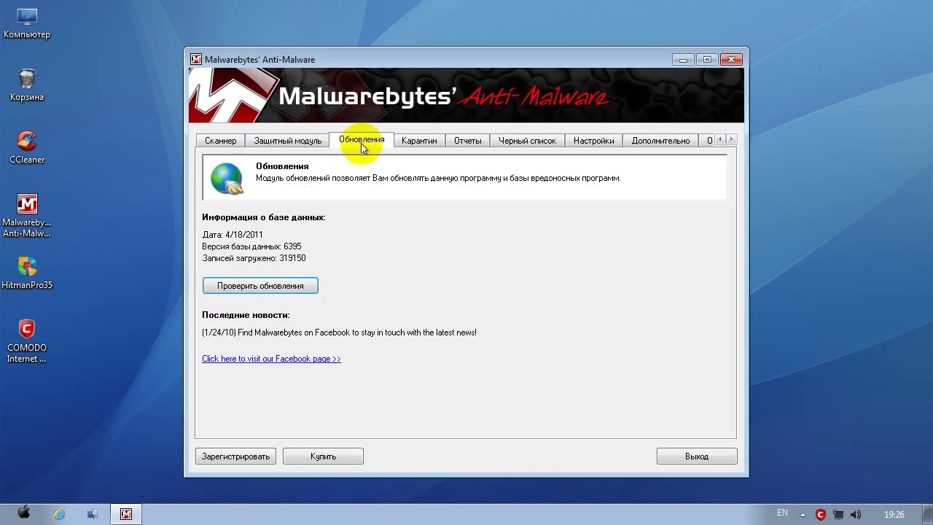
pyautogui.click(264, 286)
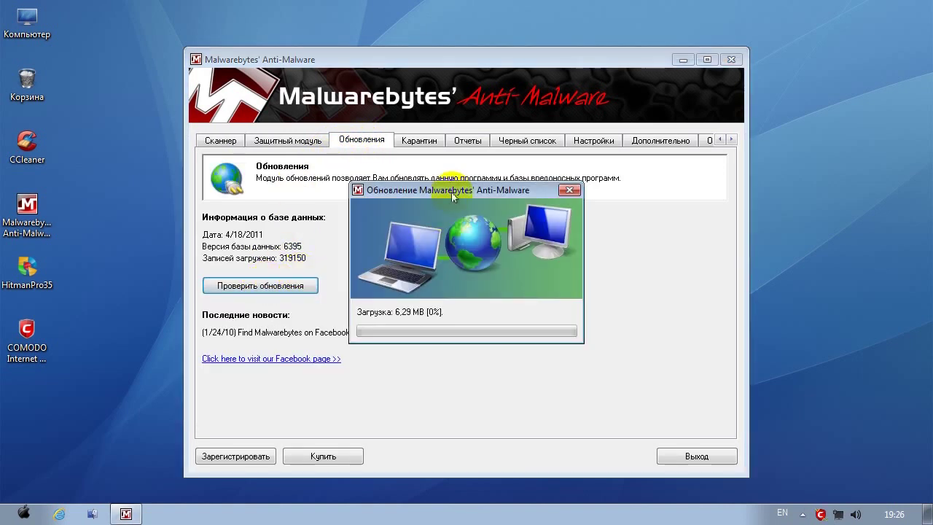
pyautogui.moveTo(453, 209); pyautogui.dragTo(514, 229)
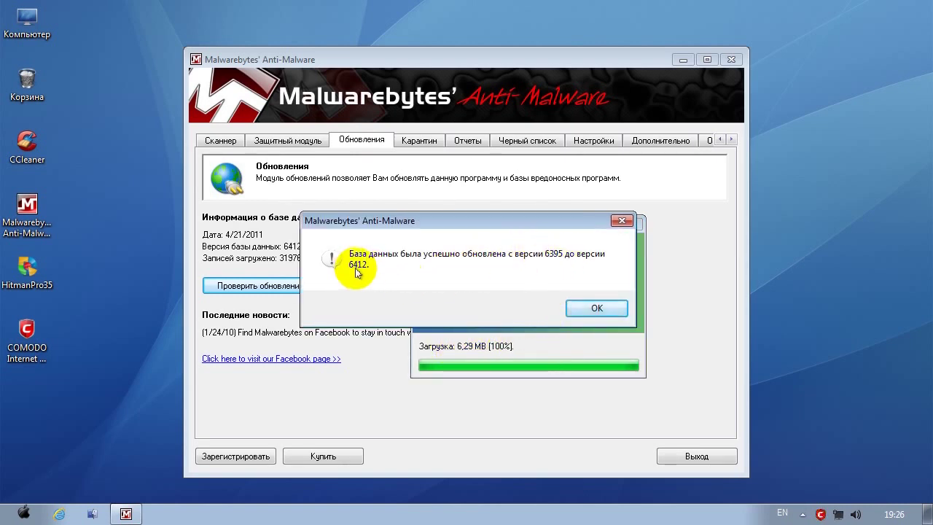
pyautogui.click(596, 309)
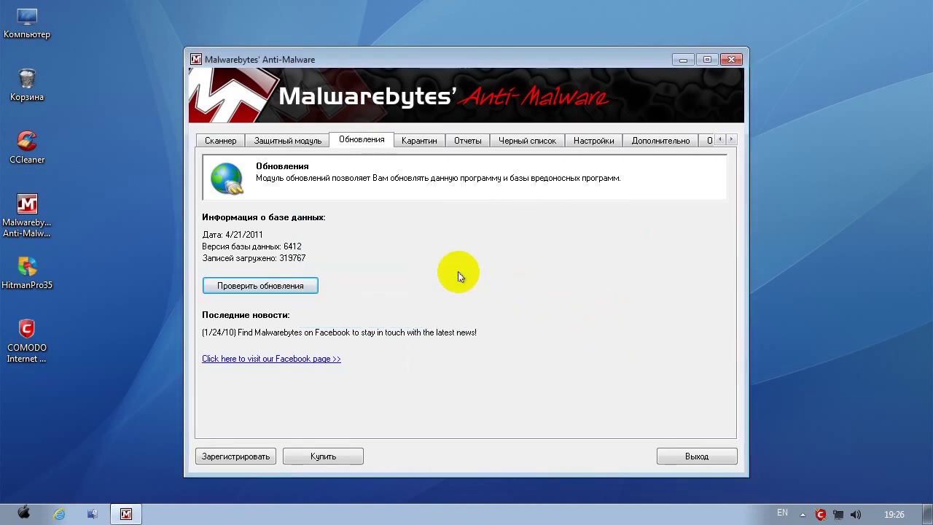
pyautogui.click(222, 139)
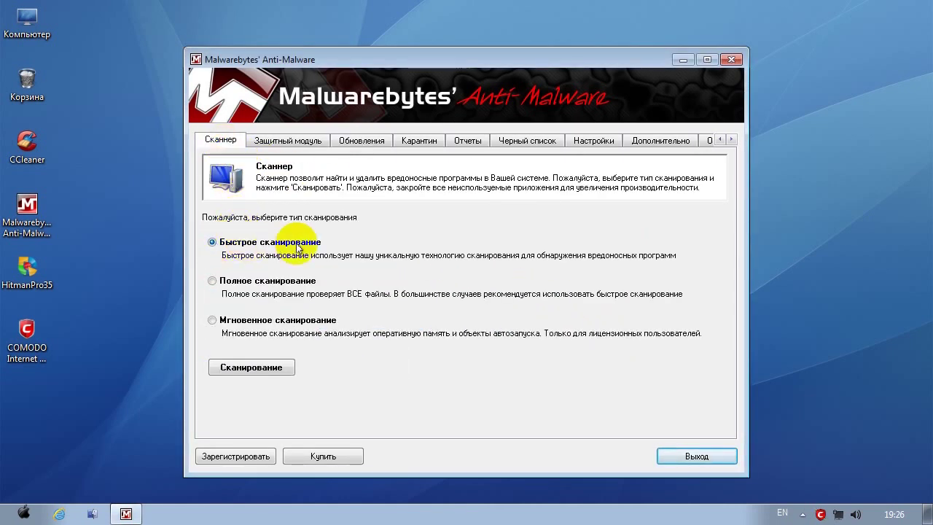
pyautogui.click(266, 370)
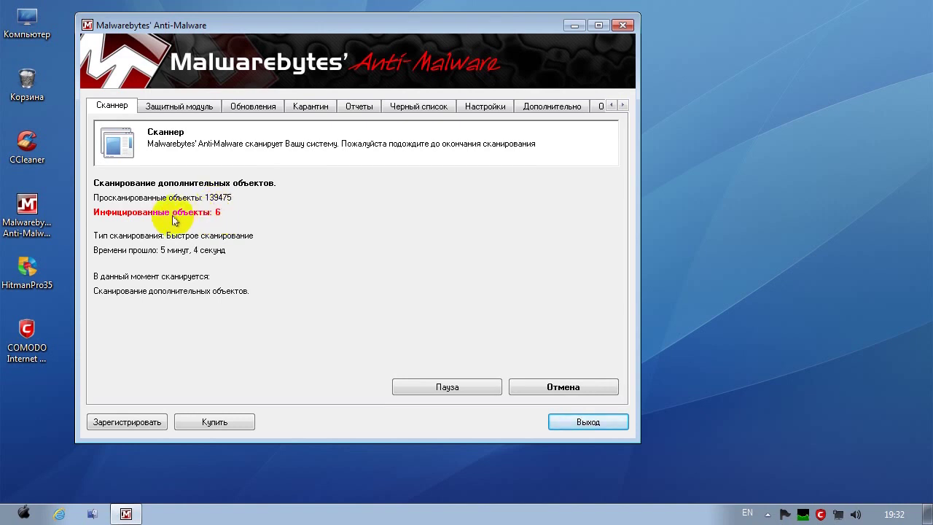
# Inspect the unknown wins.exe process and the network connections in KillSwitch, and minimize its window
pyautogui.click(805, 516)
pyautogui.moveTo(268, 33); pyautogui.dragTo(828, 51)
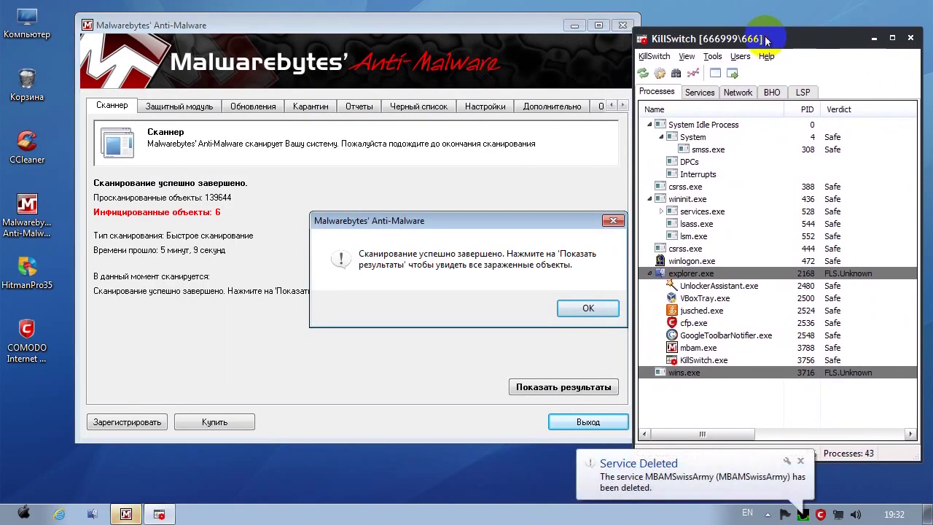
pyautogui.moveTo(723, 370)
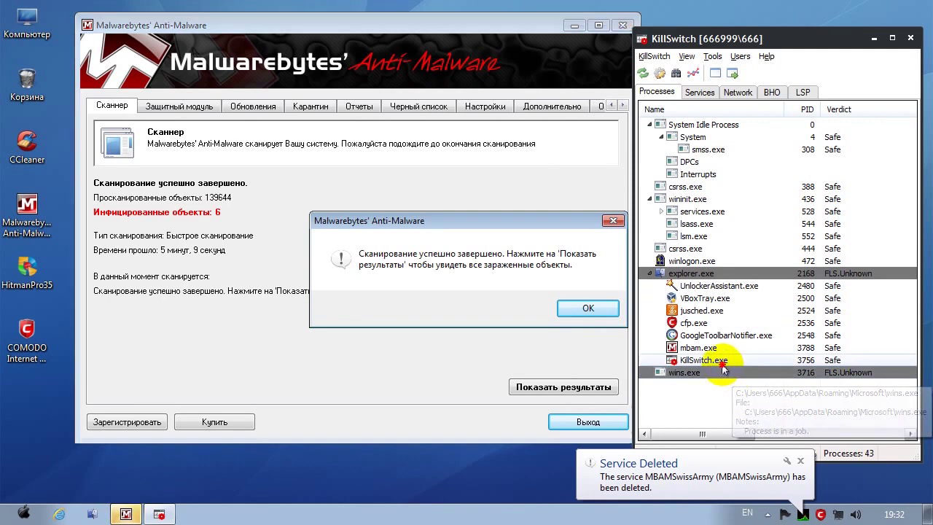
pyautogui.click(680, 373)
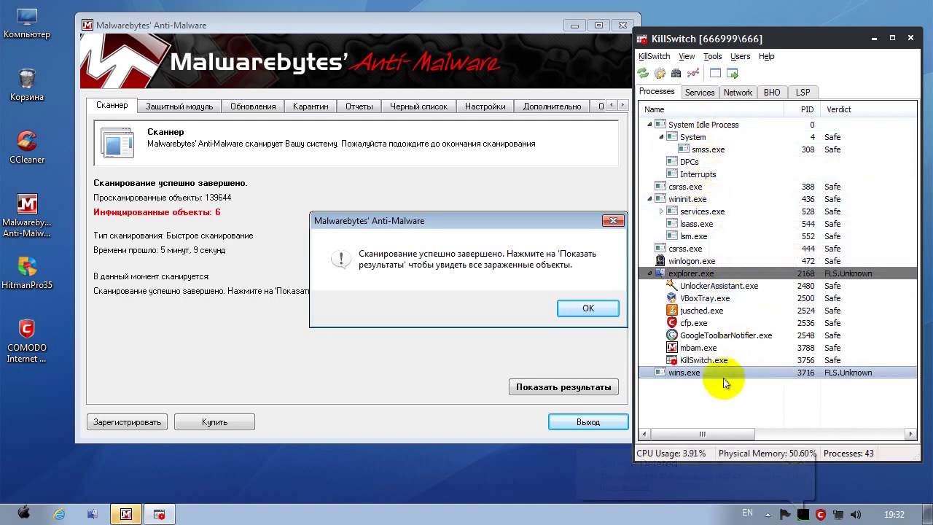
pyautogui.click(736, 92)
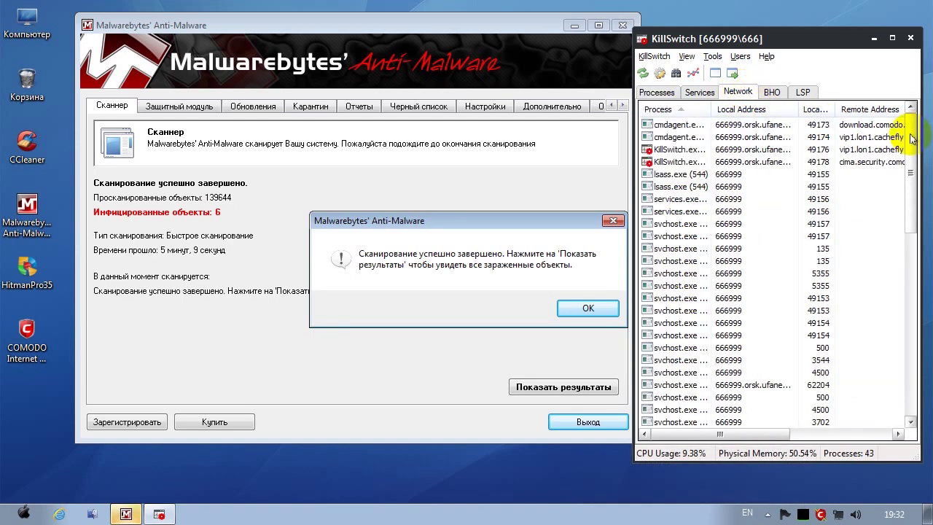
pyautogui.moveTo(910, 137)
pyautogui.mouseDown()
pyautogui.moveTo(907, 350)
pyautogui.moveTo(910, 120)
pyautogui.mouseUp()
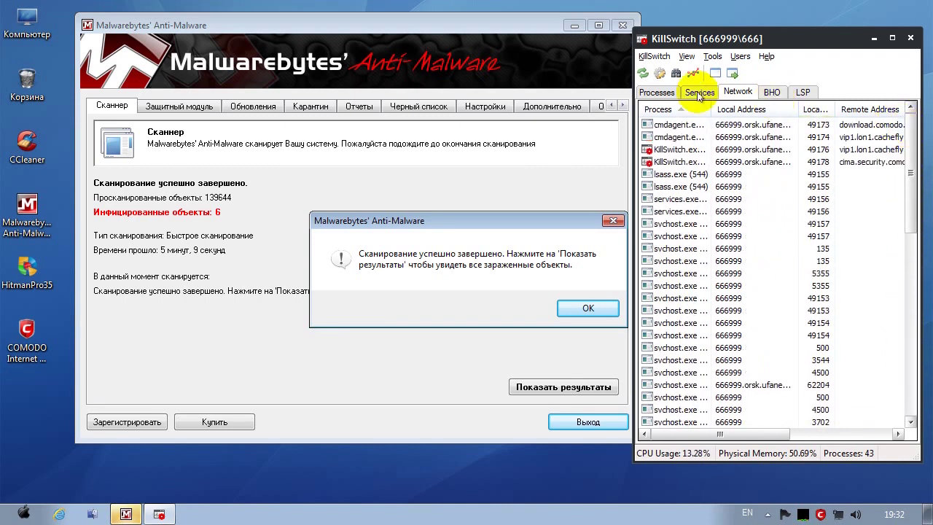
pyautogui.click(656, 91)
pyautogui.moveTo(690, 376)
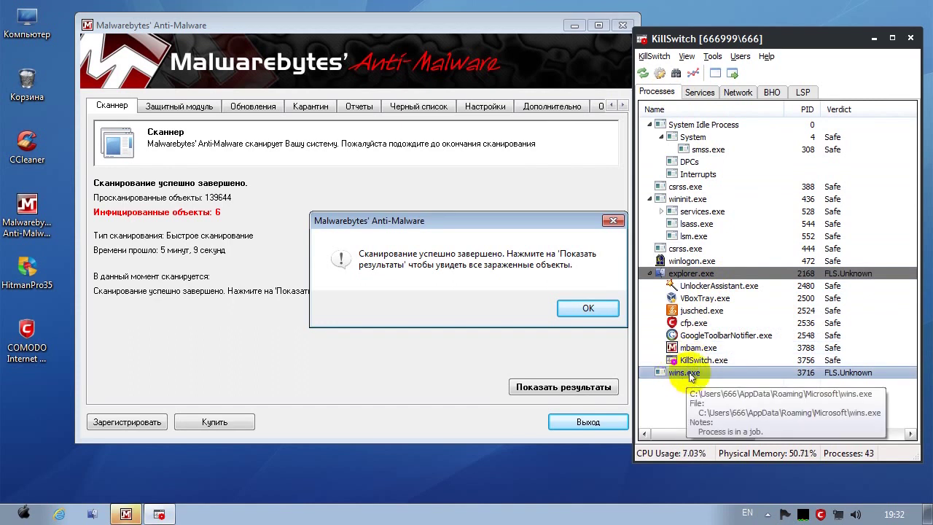
pyautogui.click(876, 39)
# Dismiss the scan completion notice, show the scan results, and widen the type column to reveal full malware names
pyautogui.click(579, 308)
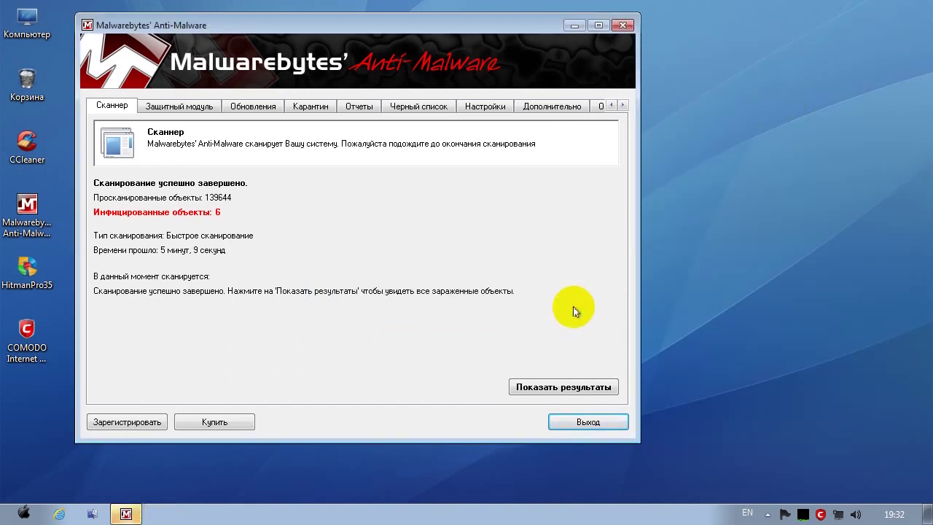
pyautogui.click(532, 386)
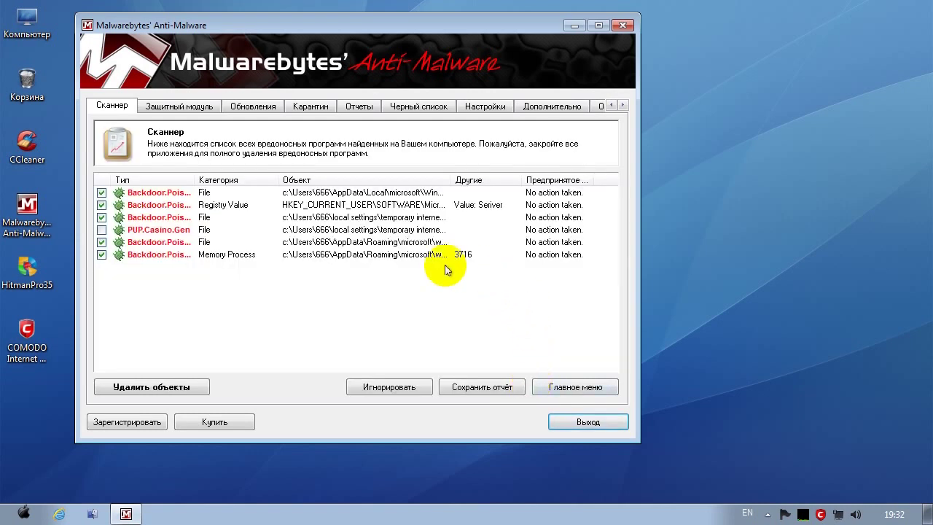
pyautogui.moveTo(195, 180); pyautogui.dragTo(216, 180)
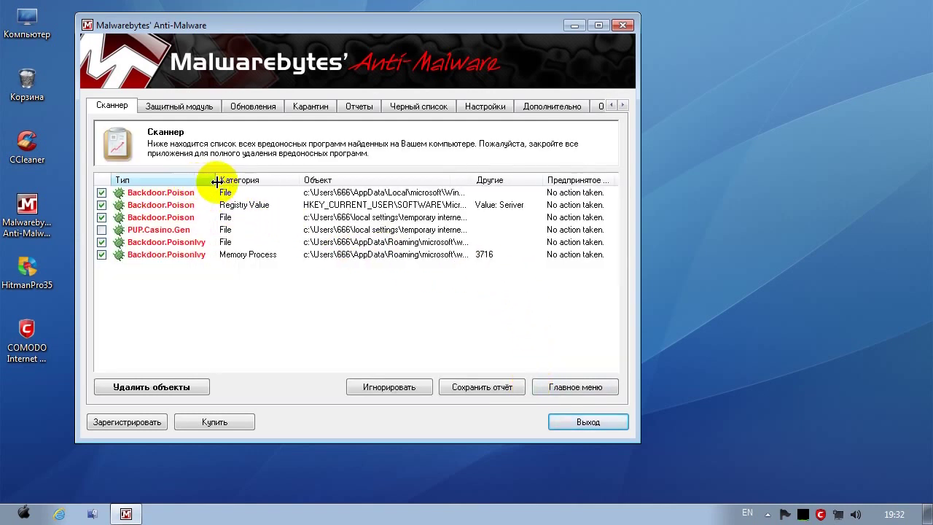
# Look over the Backdoor.Poison and PUP.Casino.Gen detections, and request the file location of the first Backdoor.Poison entry
pyautogui.click(181, 196)
pyautogui.click(183, 207)
pyautogui.click(181, 230)
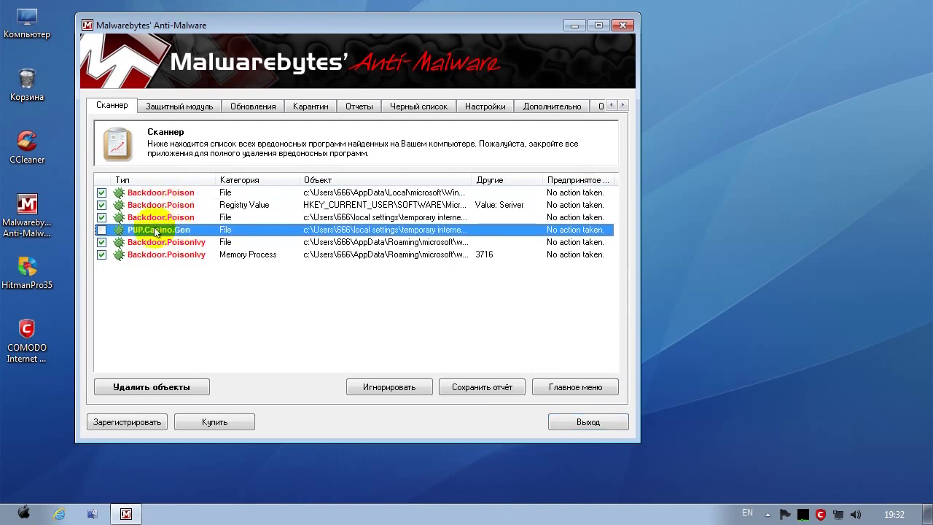
pyautogui.click(101, 230)
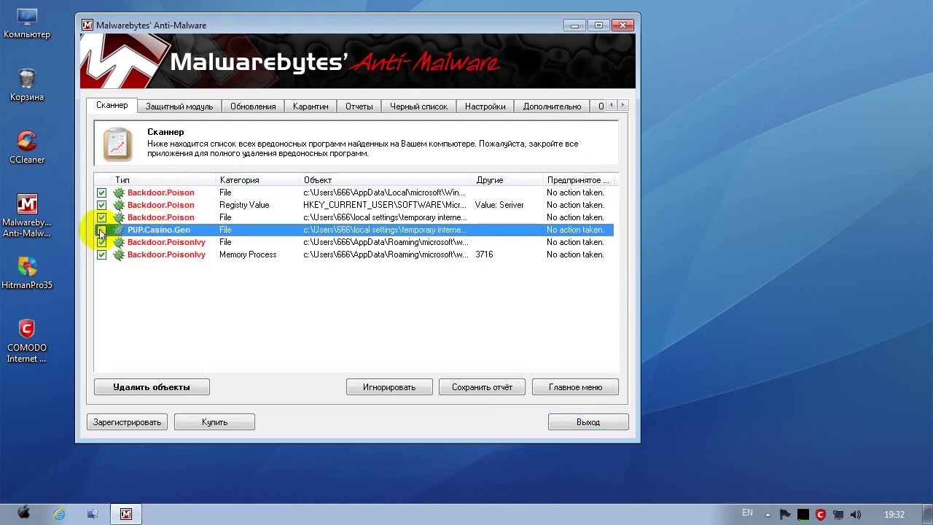
pyautogui.click(362, 192)
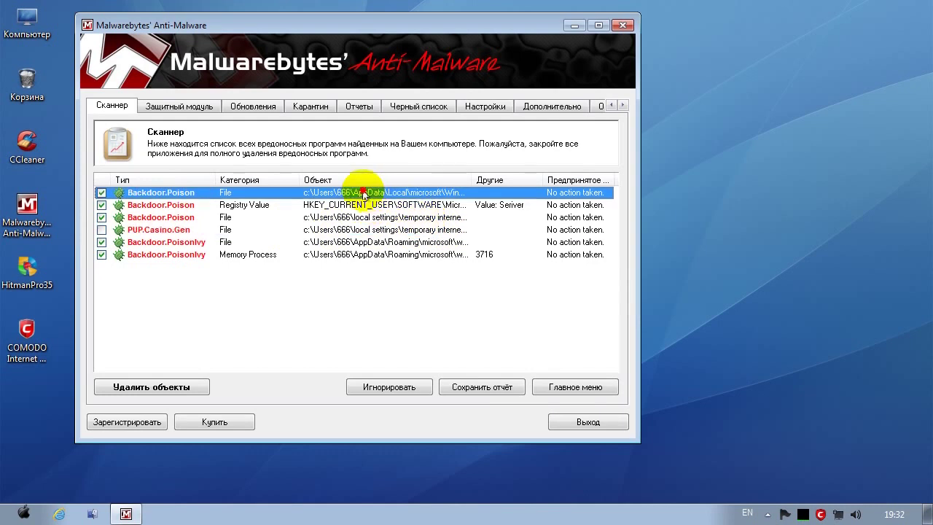
pyautogui.rightClick(357, 191)
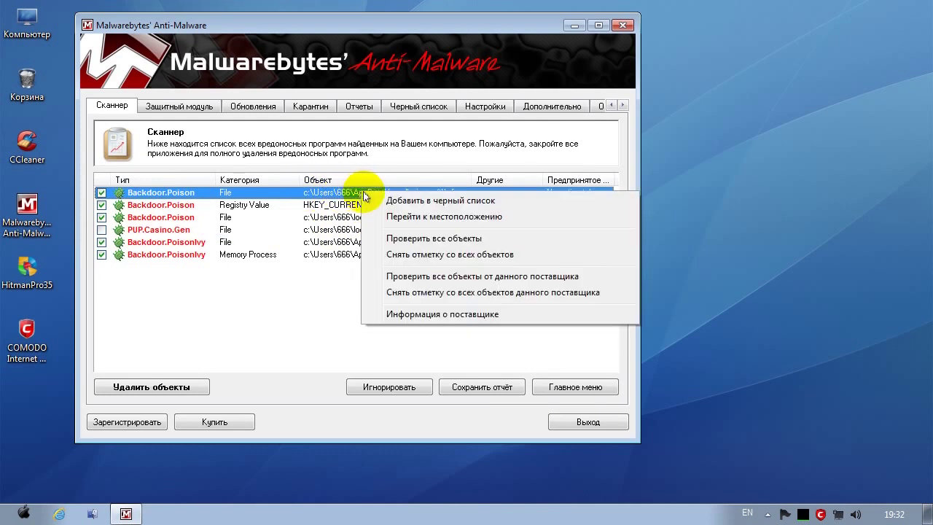
pyautogui.click(472, 218)
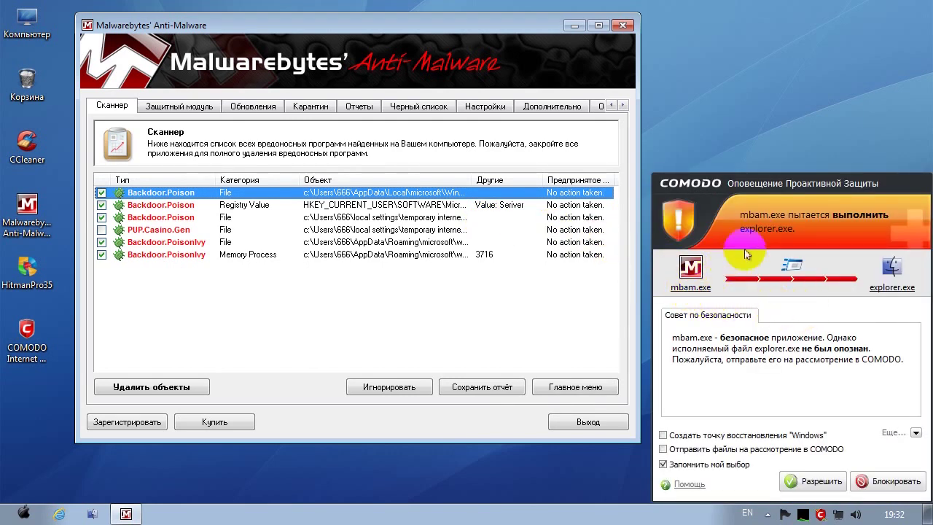
# Allow mbam.exe to run explorer.exe in the COMODO Proactive Defense alert, keeping the choice remembered
pyautogui.click(836, 228)
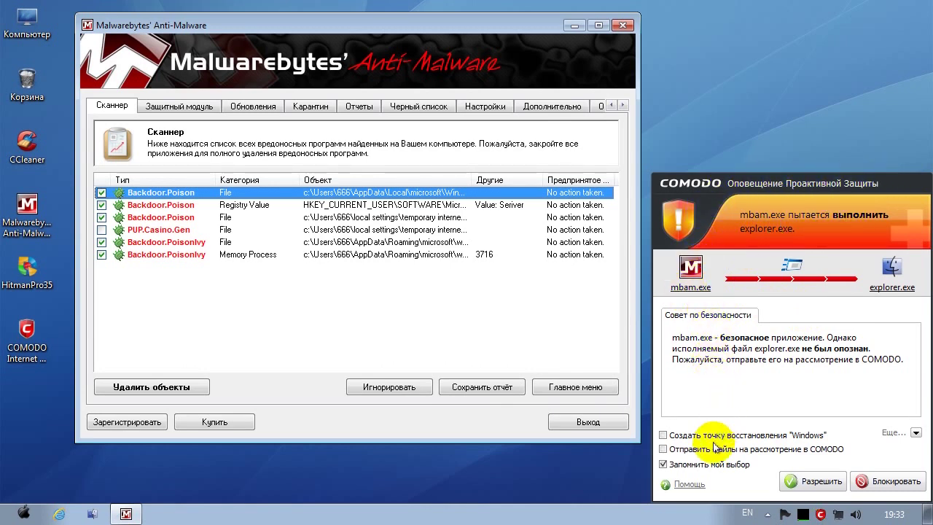
pyautogui.click(665, 449)
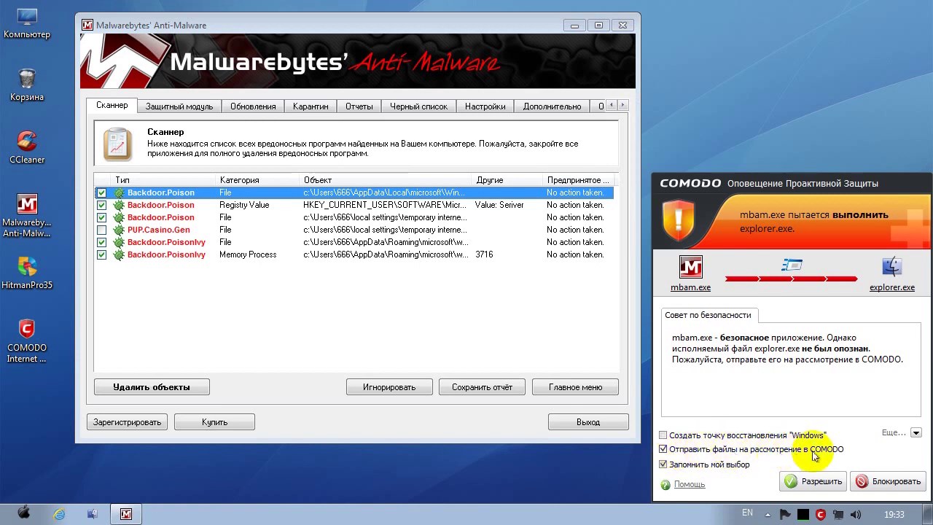
pyautogui.click(914, 432)
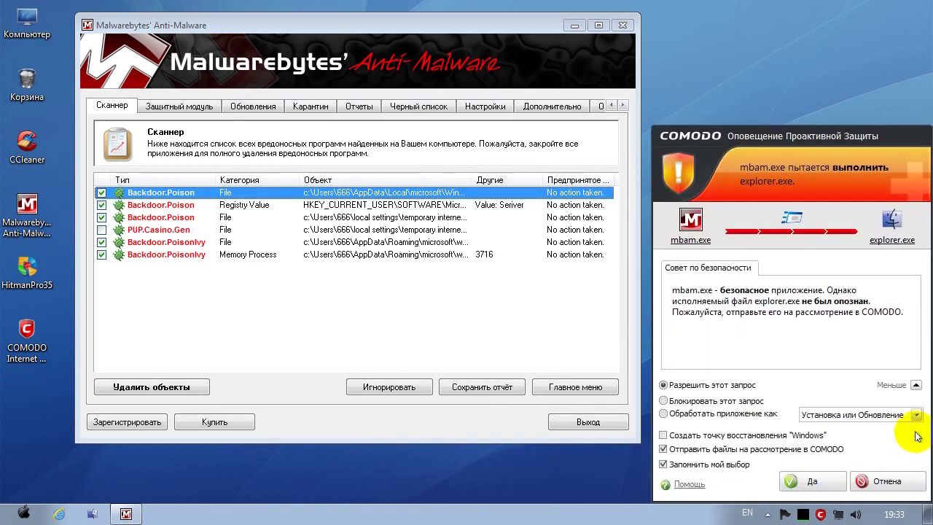
pyautogui.click(664, 414)
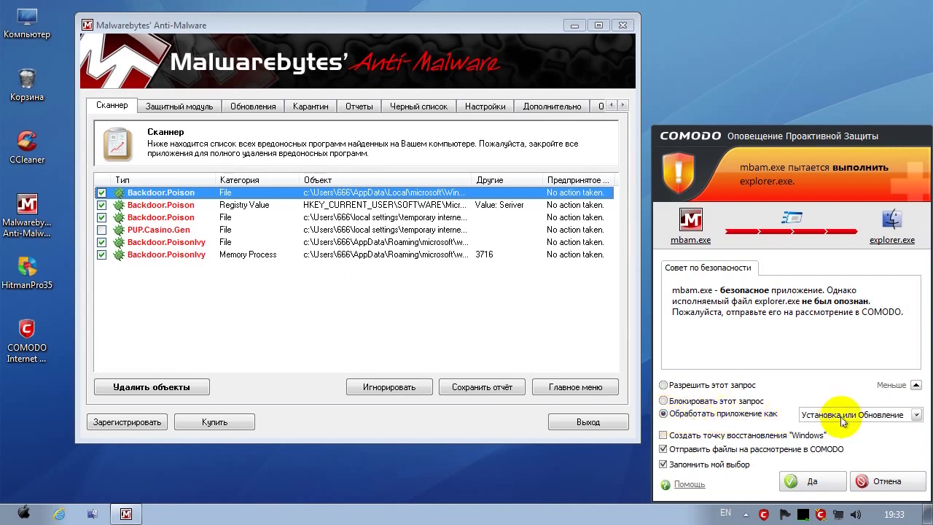
pyautogui.click(904, 415)
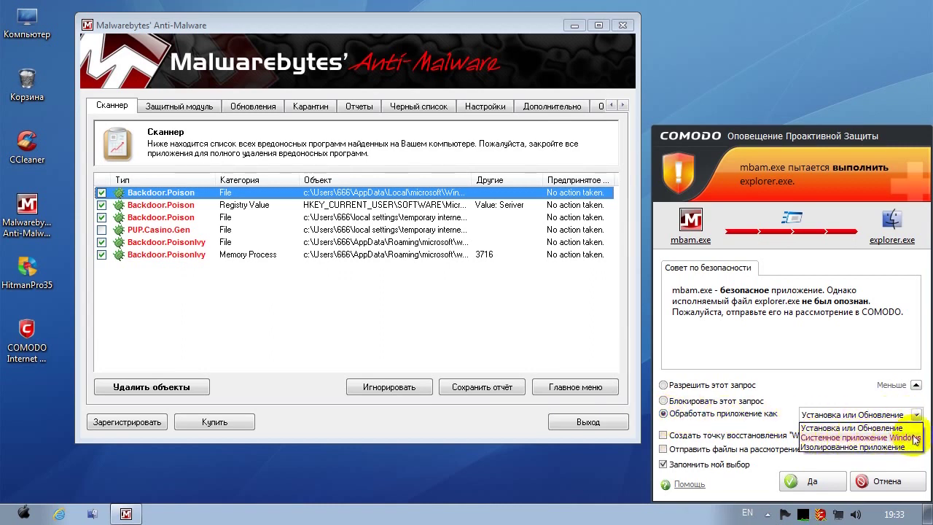
pyautogui.click(810, 392)
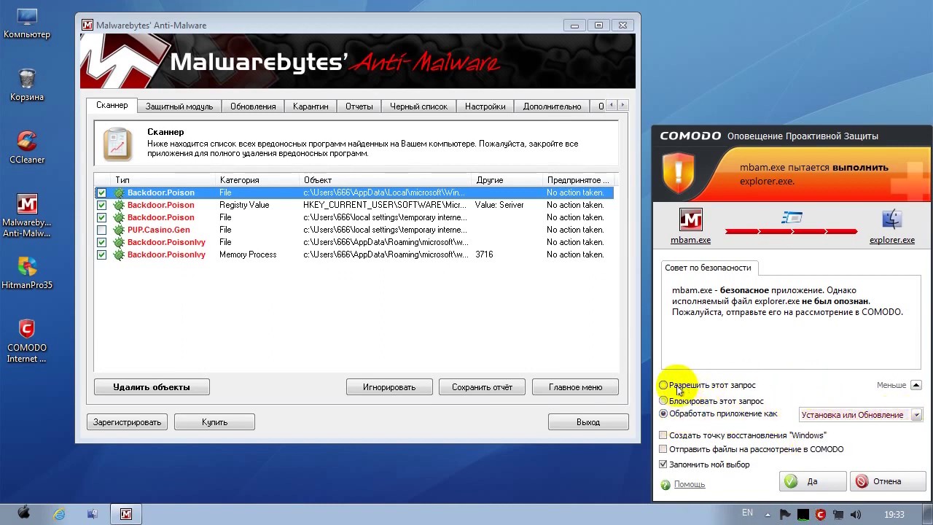
pyautogui.click(812, 481)
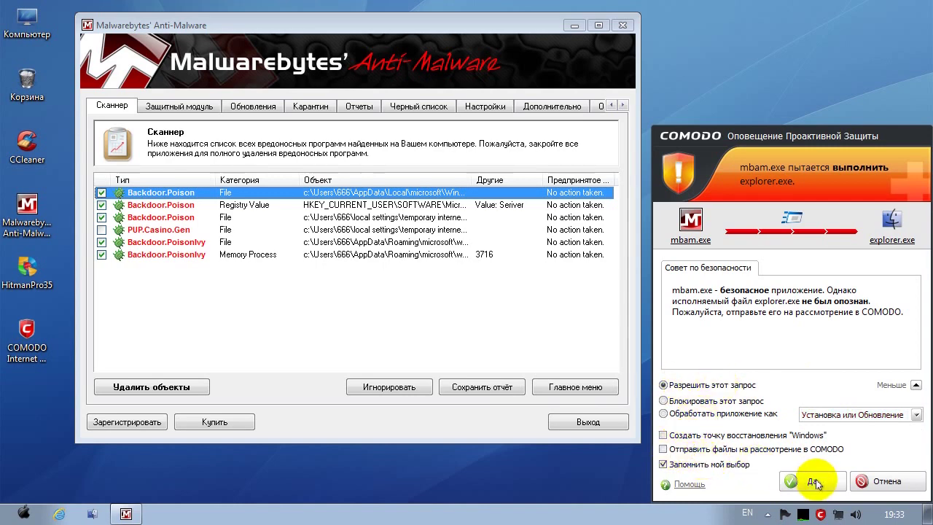
# Open the location of the Backdoor.PoisonIvy file wins.exe, scan it with COMODO Antivirus, and close the scan report
pyautogui.click(313, 239)
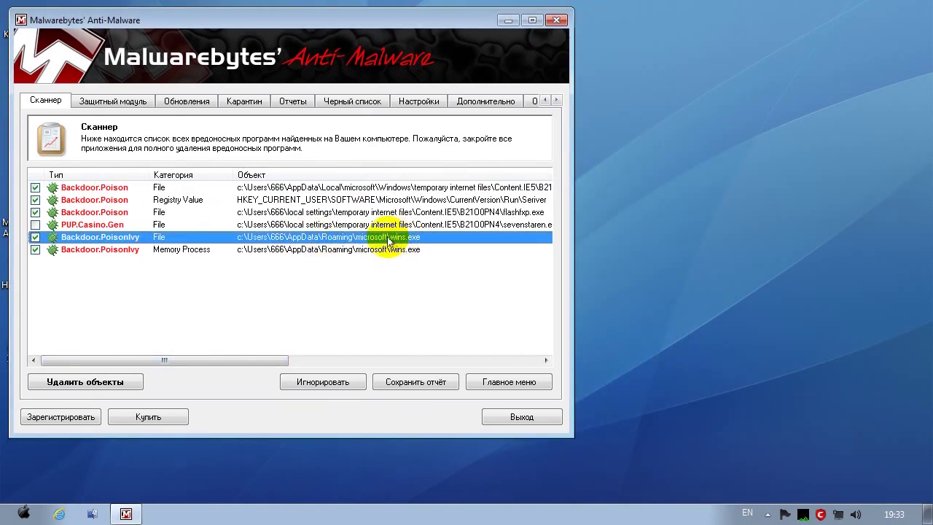
pyautogui.rightClick(369, 240)
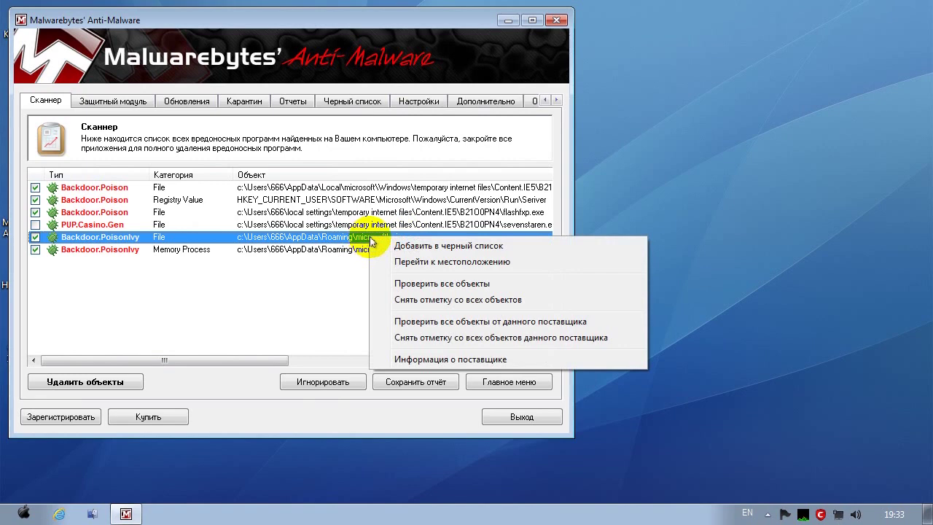
pyautogui.click(465, 264)
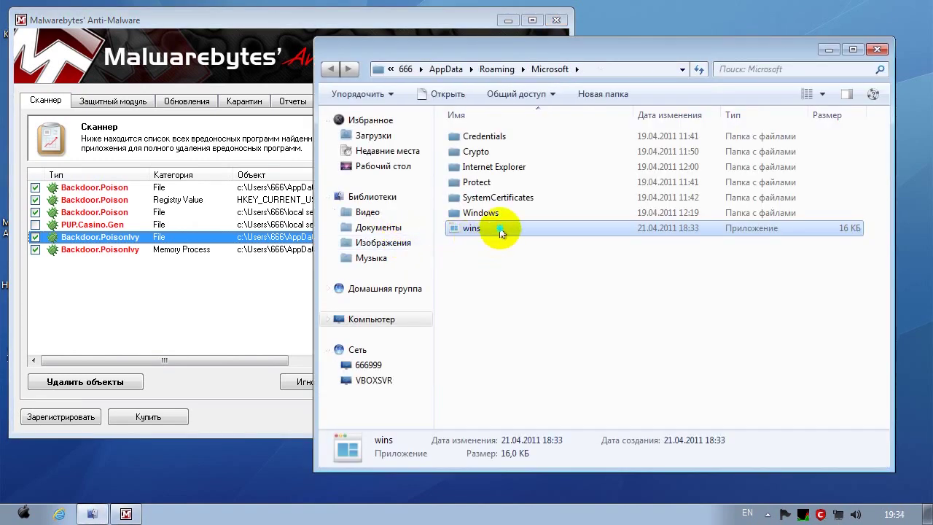
pyautogui.rightClick(500, 230)
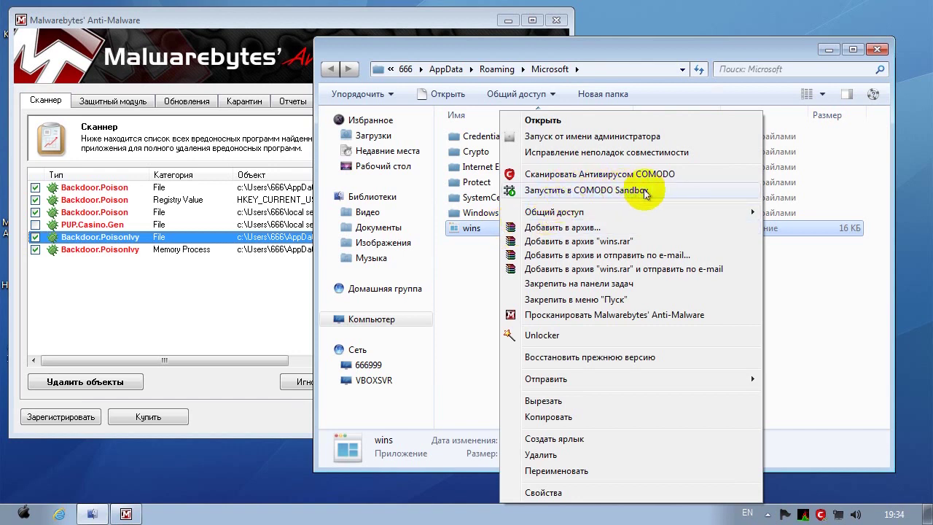
pyautogui.click(564, 175)
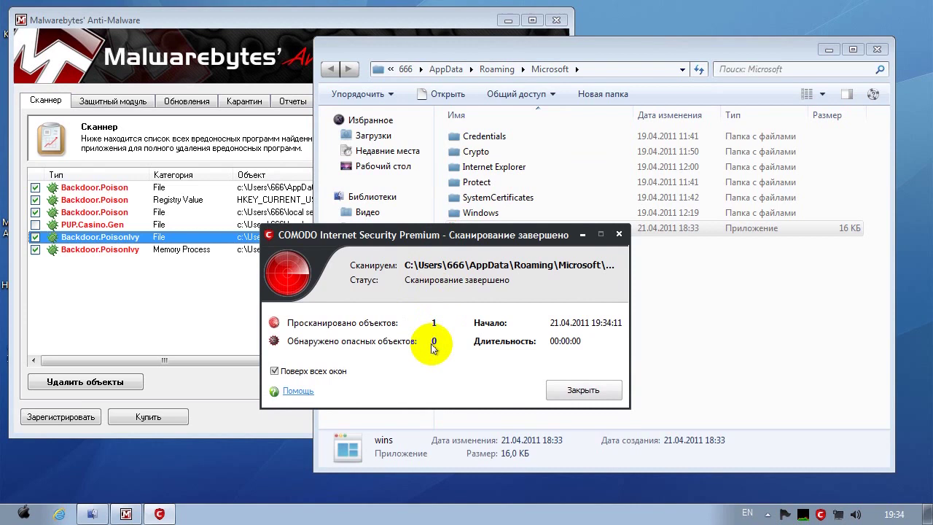
pyautogui.click(583, 390)
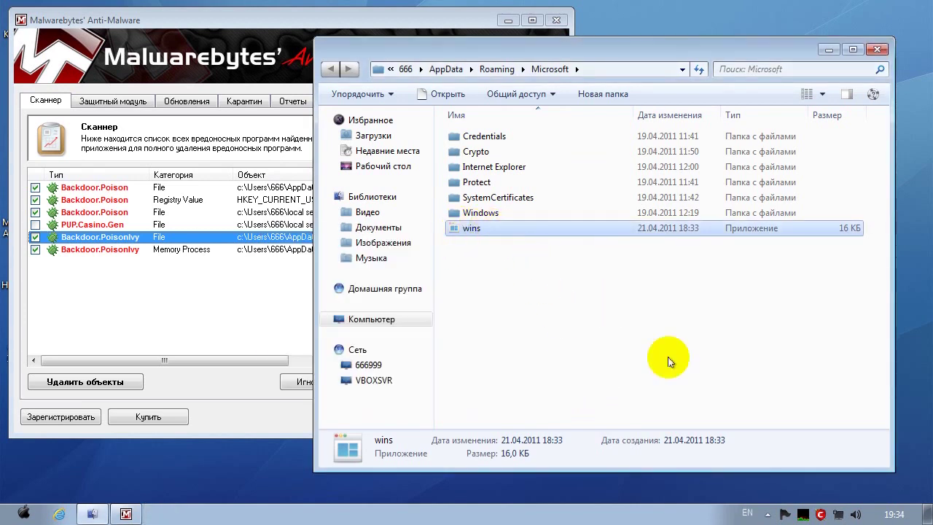
# Check the verdict of the wins.exe process in KillSwitch, then minimize KillSwitch and close the file's folder
pyautogui.click(802, 516)
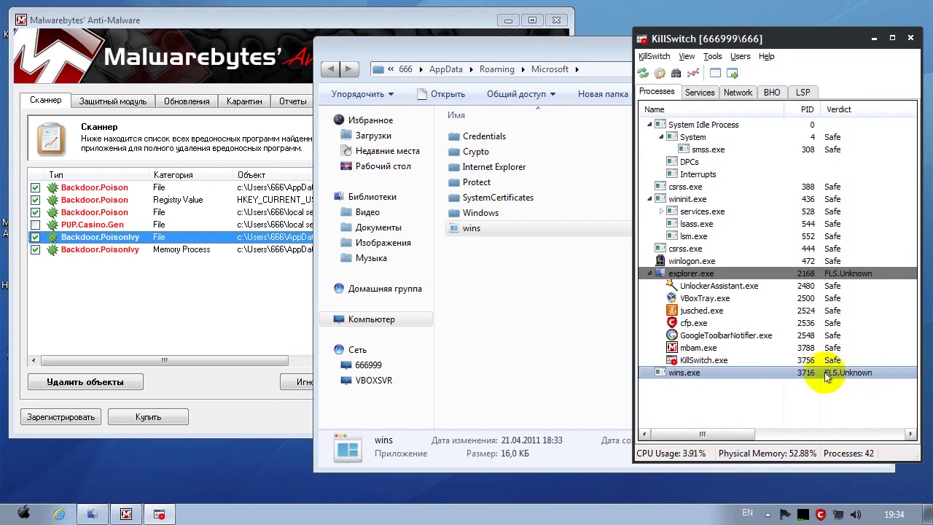
pyautogui.click(873, 38)
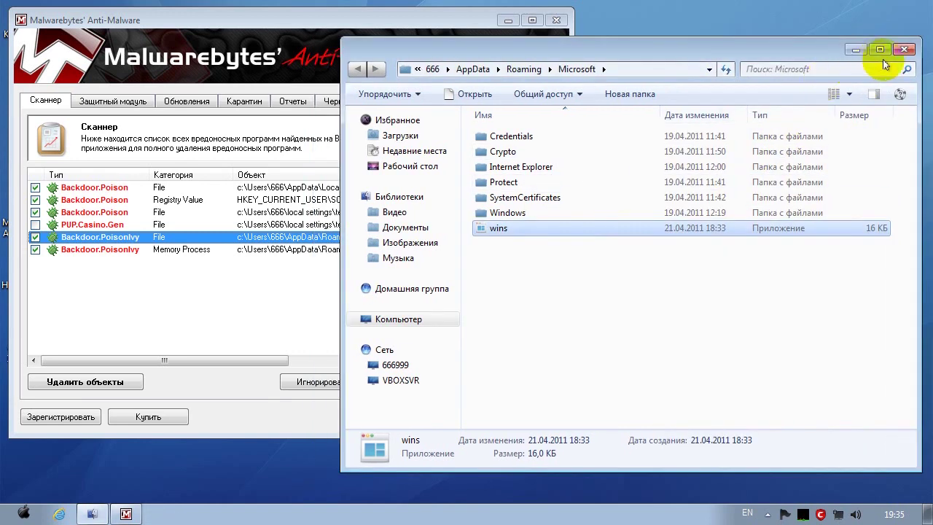
pyautogui.click(908, 52)
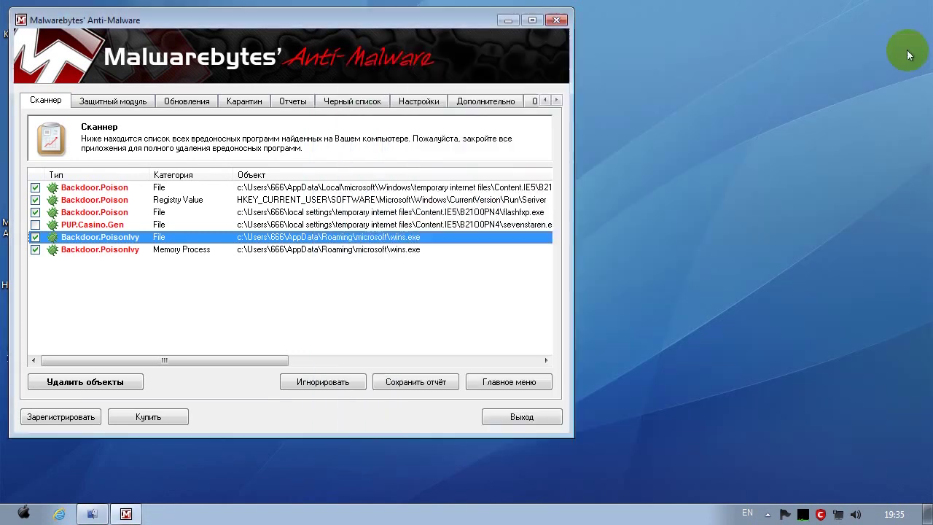
# Review the paths of the PUP.Casino.Gen and flashfxp.exe detections, and exit Malwarebytes' Anti-Malware without removing any objects
pyautogui.click(77, 226)
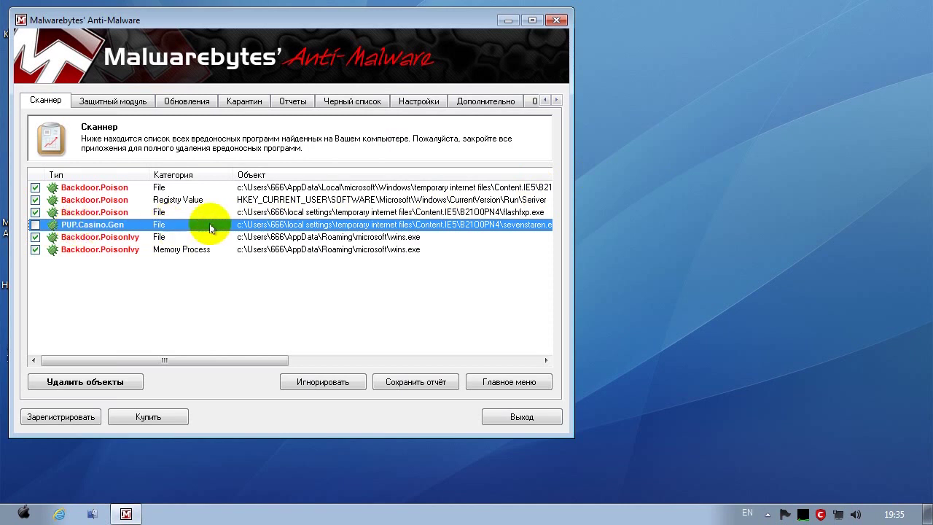
pyautogui.click(320, 212)
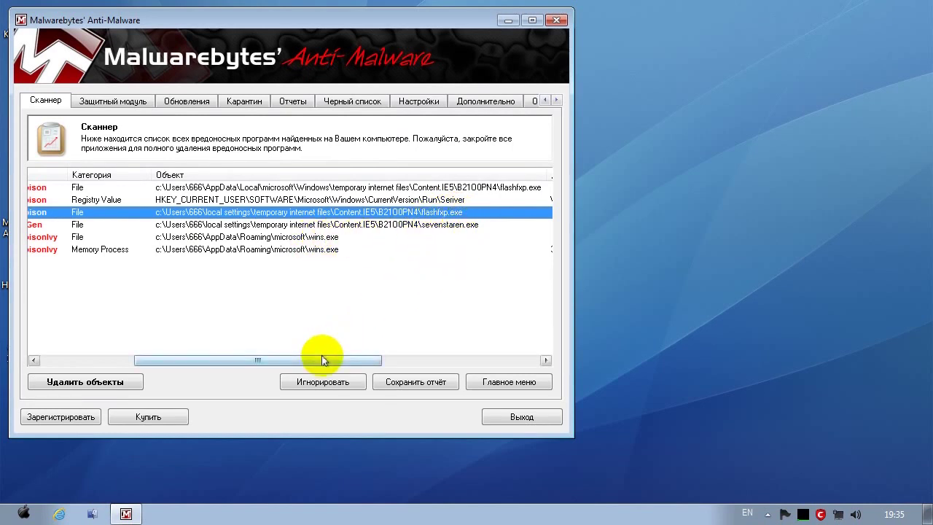
pyautogui.moveTo(323, 358); pyautogui.dragTo(173, 360)
pyautogui.click(306, 382)
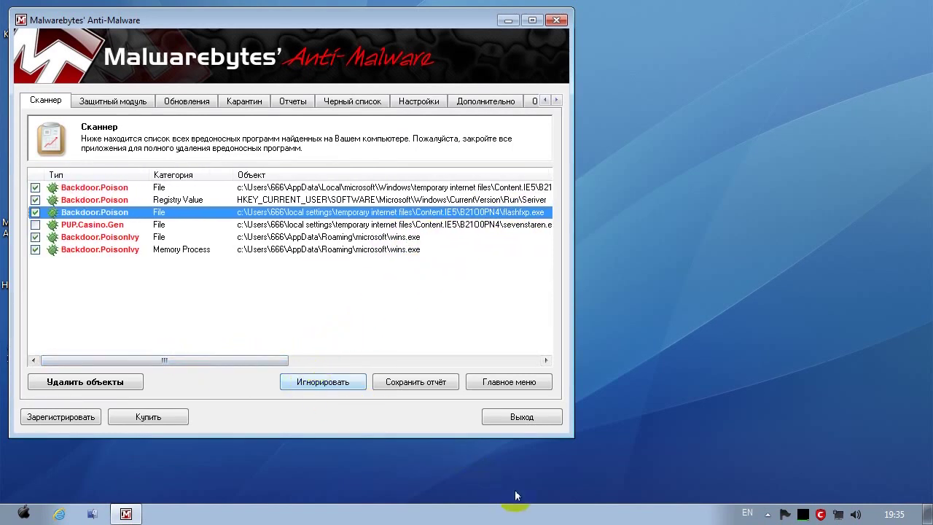
pyautogui.click(521, 419)
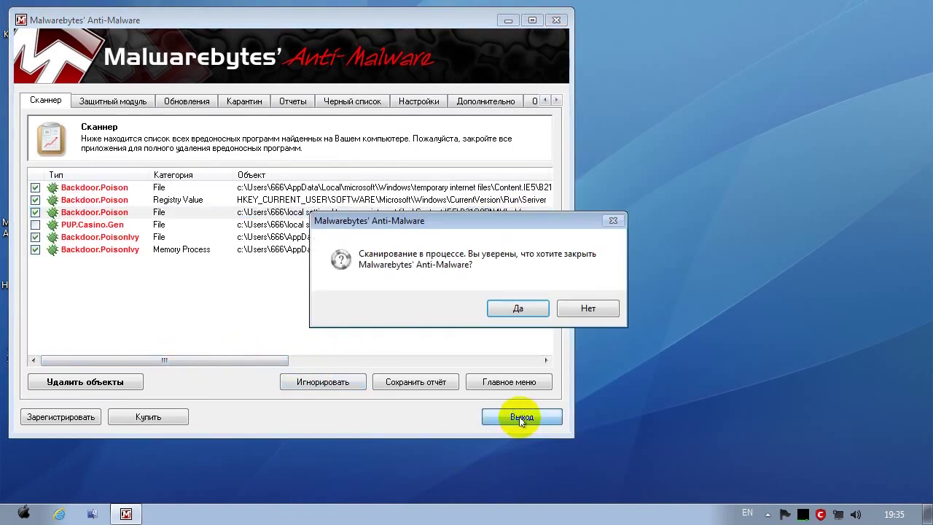
pyautogui.click(512, 309)
# Switch to Hitman Pro, run a one-time system scan without installing it, and dismiss the service creation notification
pyautogui.click(27, 271)
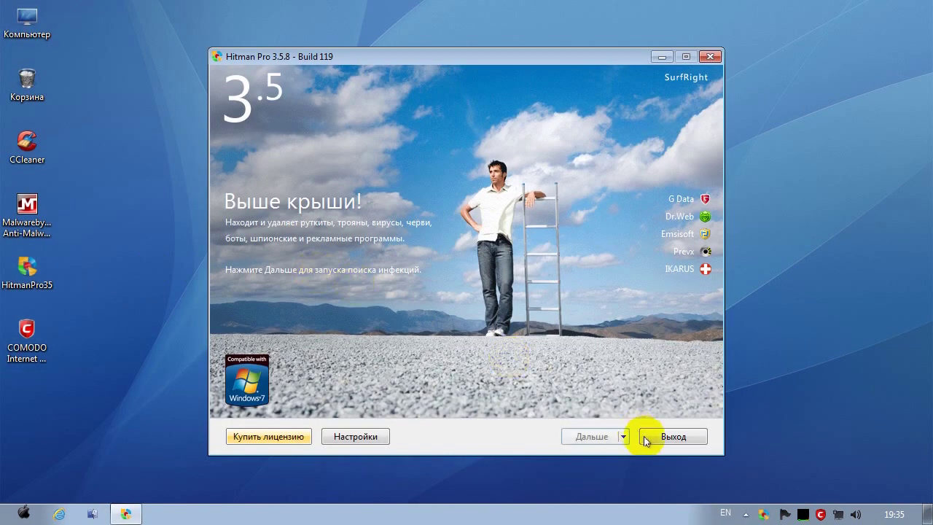
pyautogui.click(609, 437)
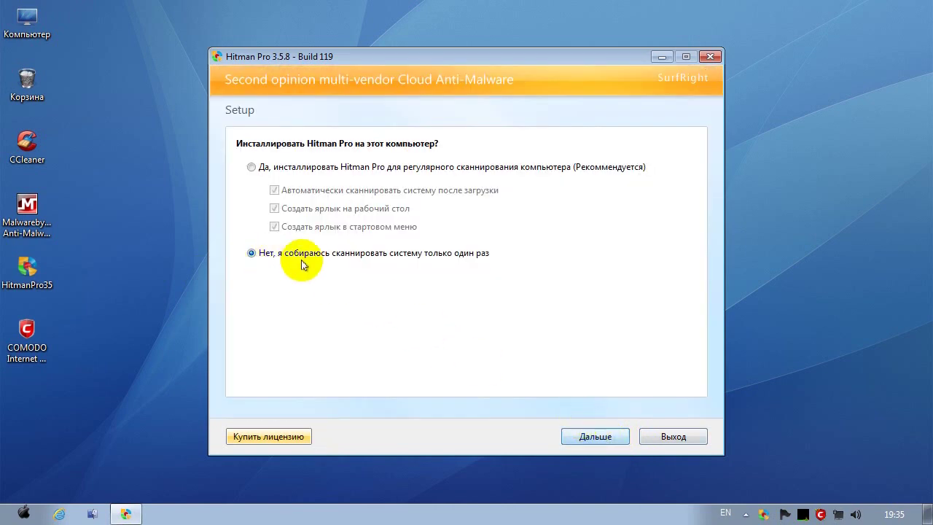
pyautogui.click(600, 437)
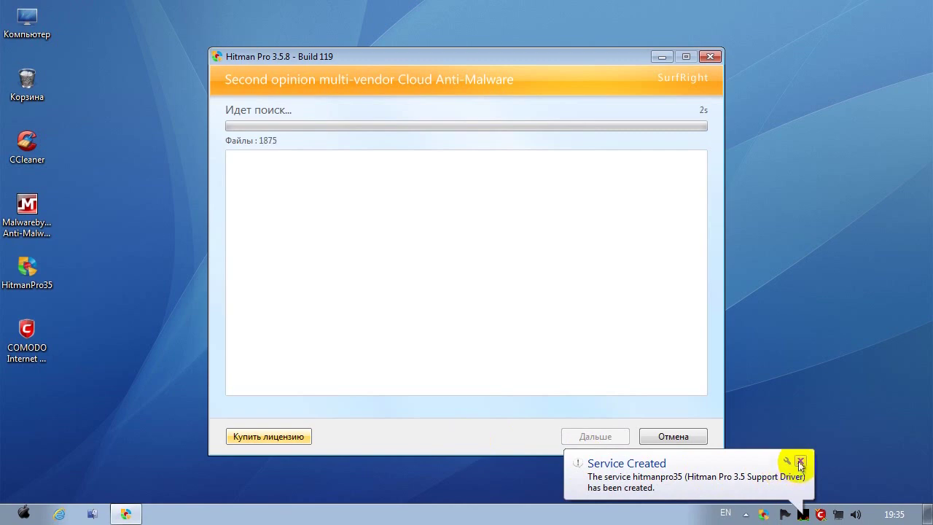
pyautogui.click(799, 463)
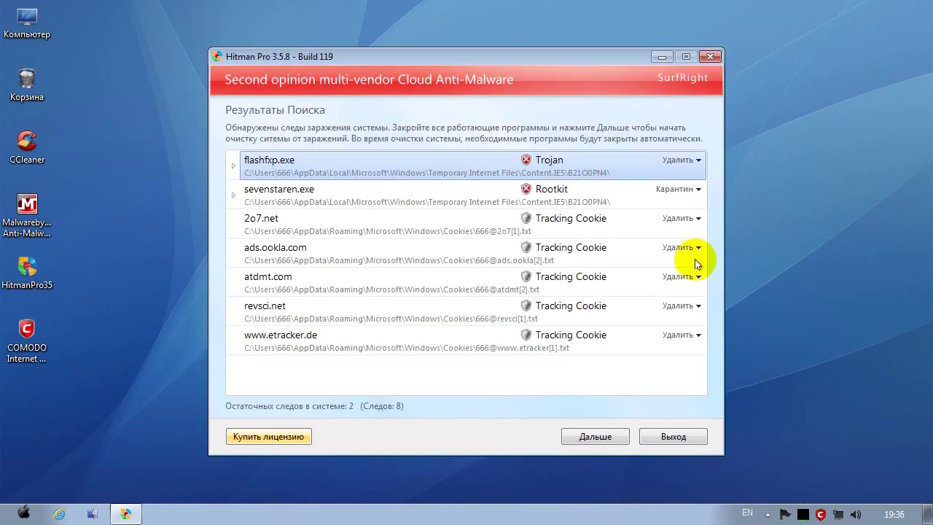
# Expand the detection details of flashfxp.exe and sevenstaren.exe in the scan results, and exit Hitman Pro without cleaning
pyautogui.moveTo(533, 60); pyautogui.dragTo(448, 43)
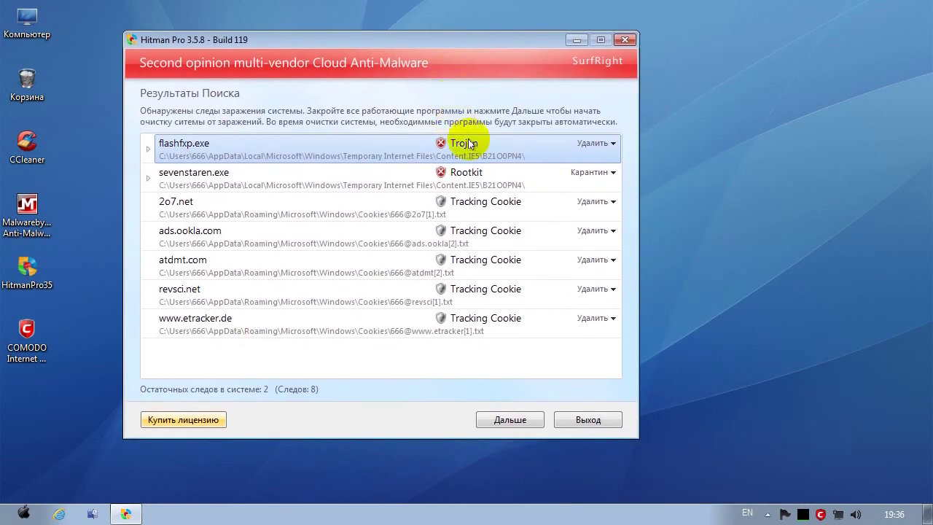
pyautogui.click(146, 148)
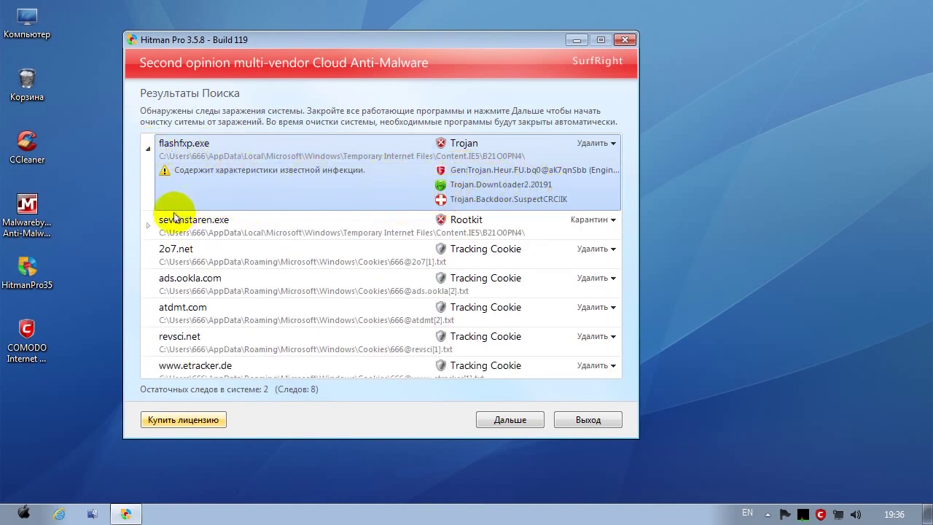
pyautogui.click(148, 225)
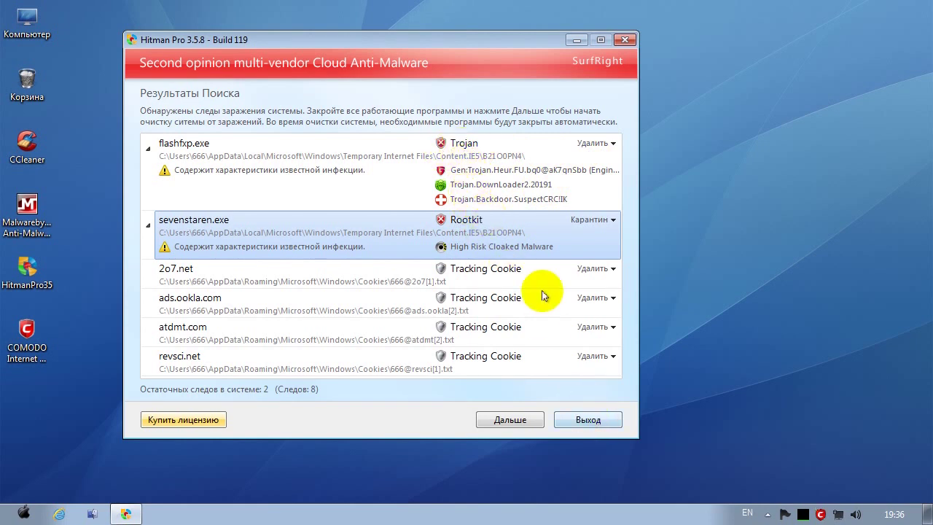
pyautogui.click(592, 421)
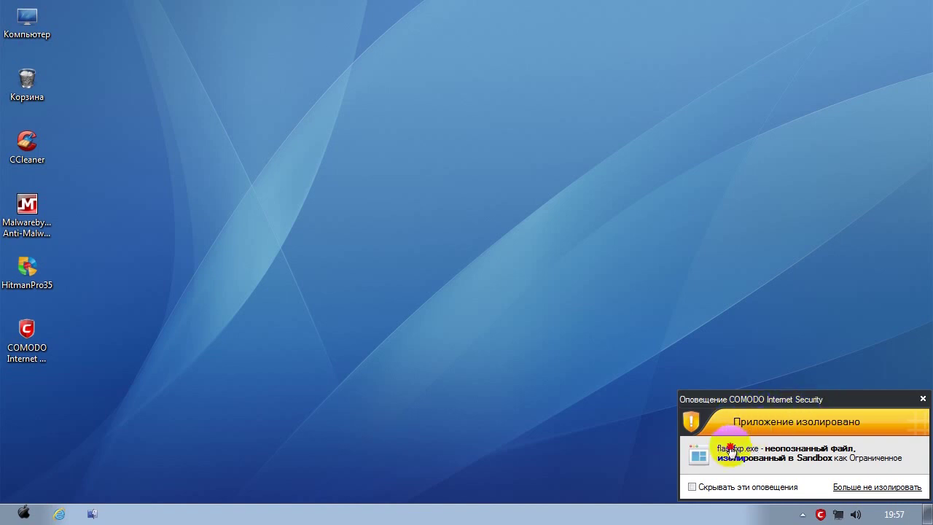
# View the unrecognized files list from COMODO's flashfxp.exe isolation alert, and close the list
pyautogui.click(731, 451)
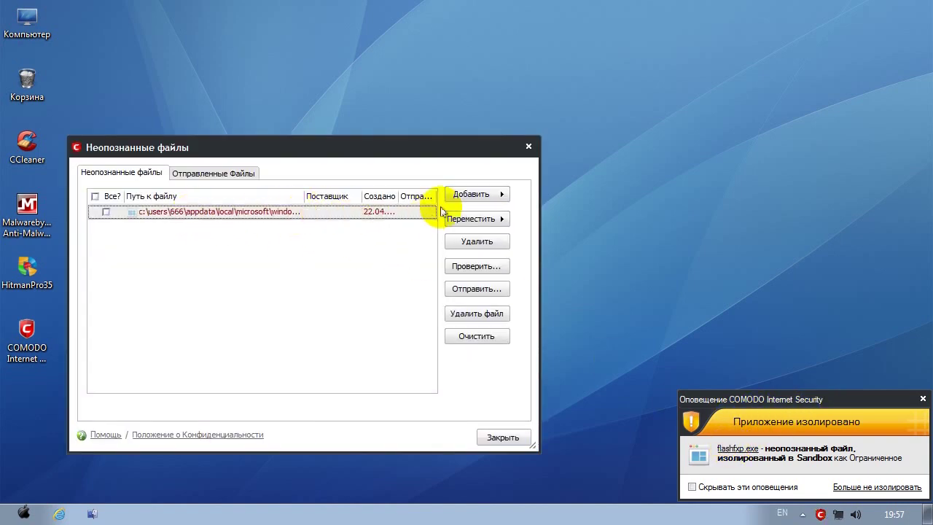
pyautogui.click(529, 145)
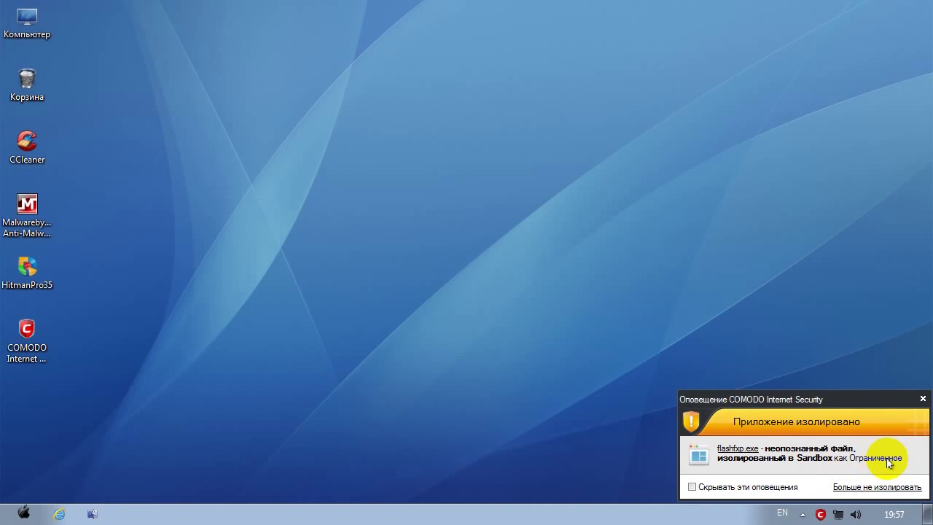
# Dismiss the flashfxp.exe isolation alert, launch KillSwitch from the desktop, and select the wins.exe process
pyautogui.click(922, 398)
pyautogui.rightClick(268, 167)
pyautogui.click(371, 371)
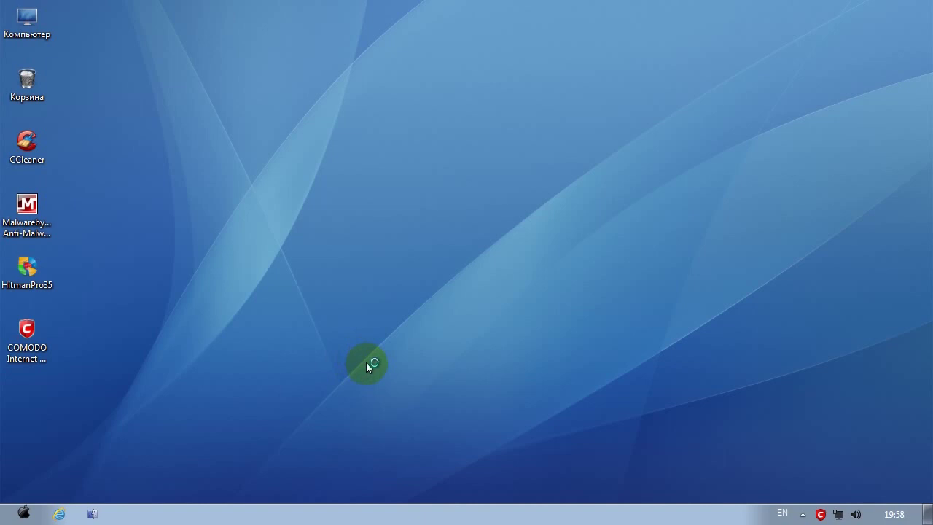
pyautogui.click(244, 364)
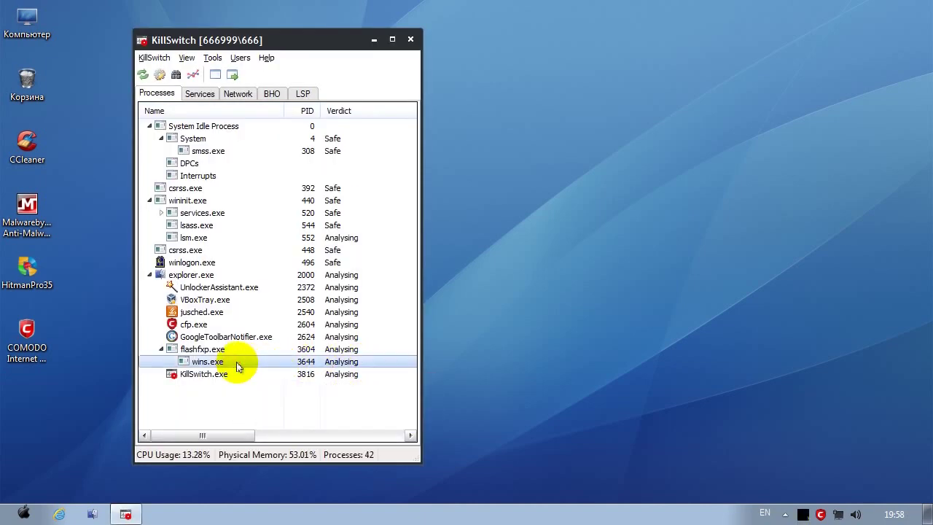
pyautogui.click(816, 480)
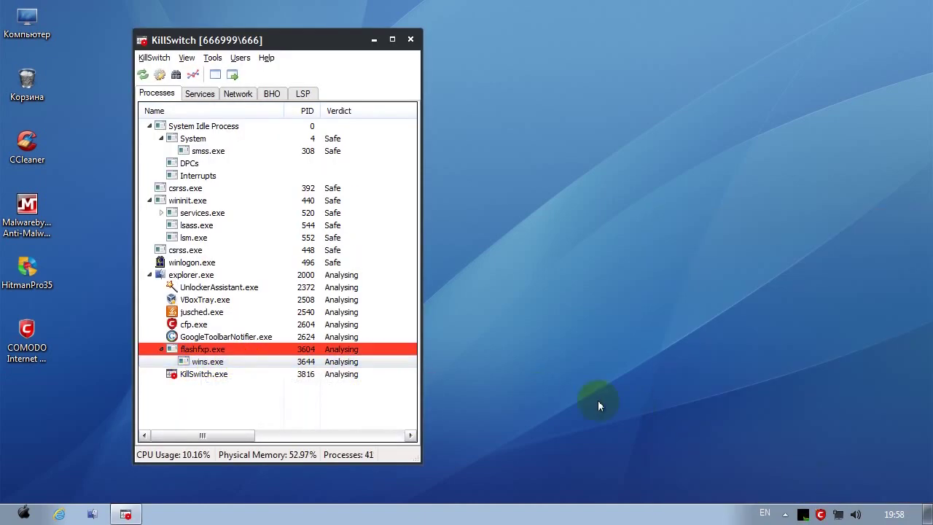
pyautogui.click(250, 363)
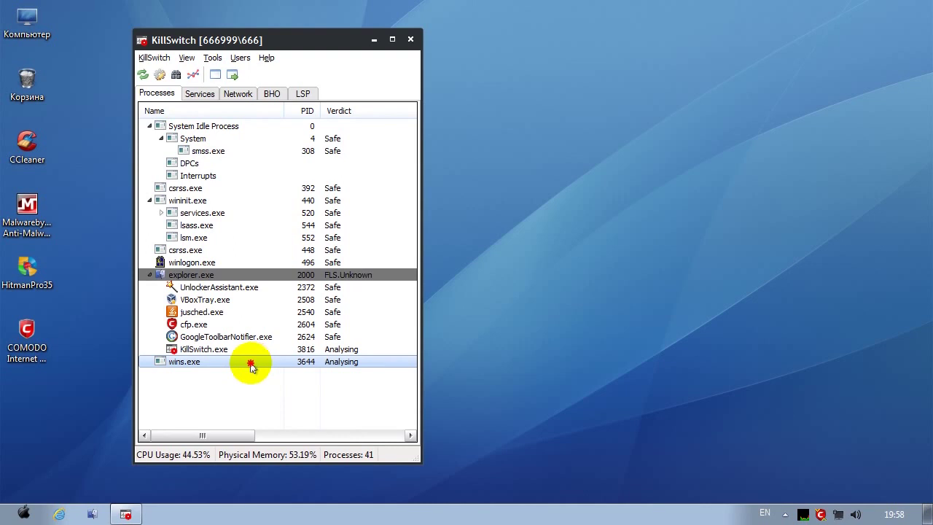
# Inspect the general properties and scanner verdicts of the wins.exe process, and close the properties and KillSwitch windows
pyautogui.rightClick(333, 366)
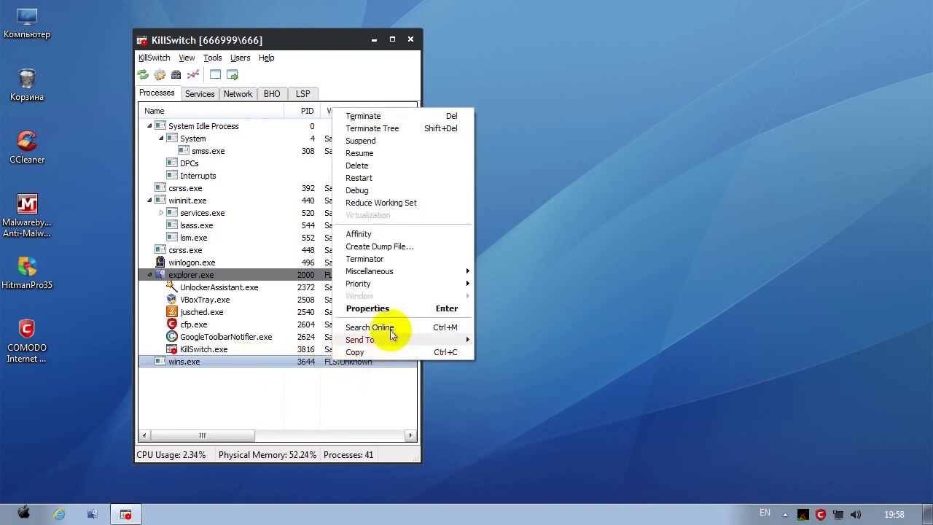
pyautogui.click(399, 307)
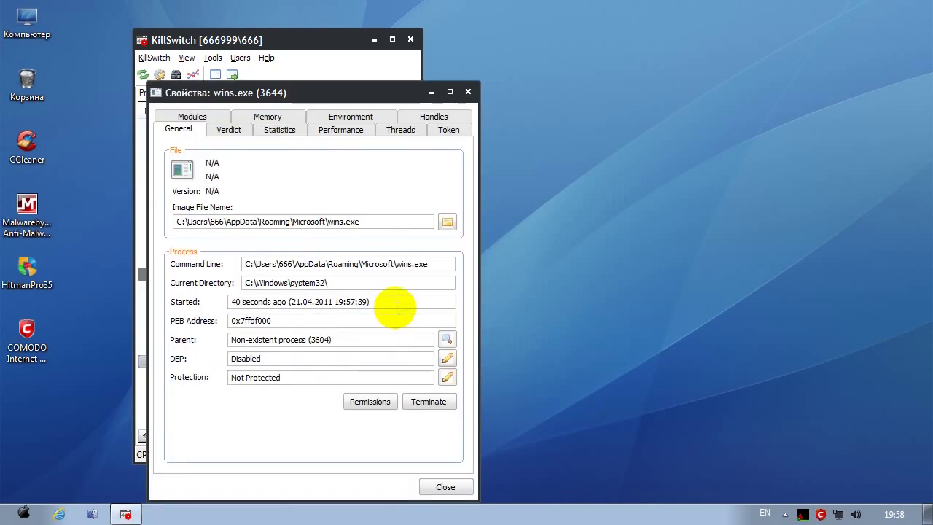
pyautogui.click(279, 129)
pyautogui.click(228, 129)
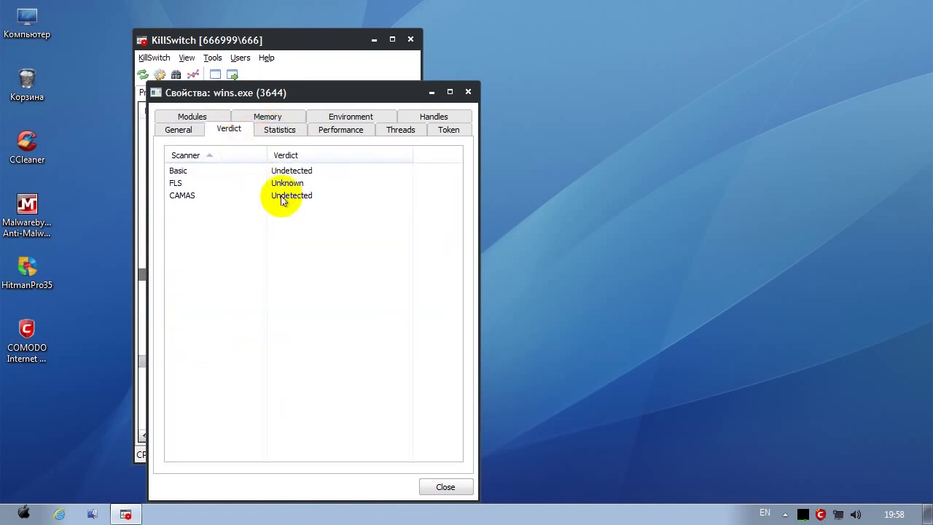
pyautogui.click(445, 486)
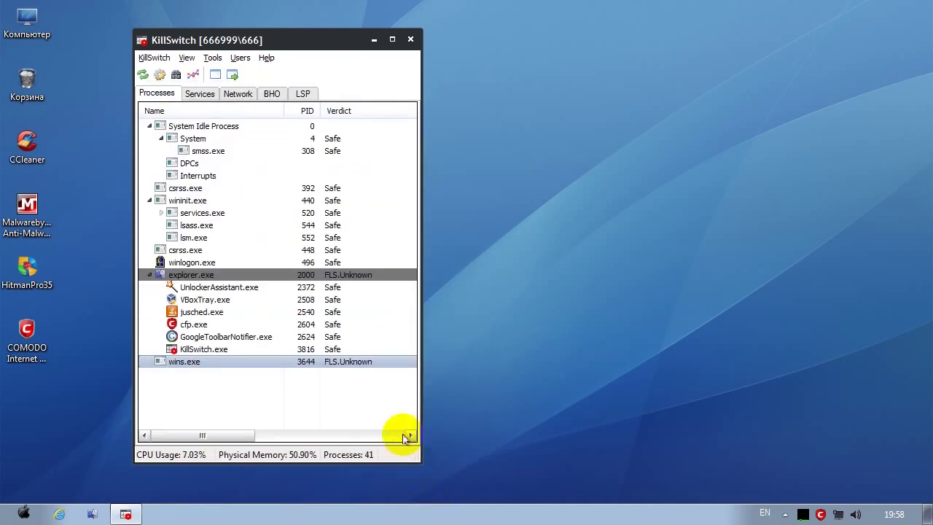
pyautogui.click(410, 39)
# Switch to COMODO Internet Security, delete the flashfxp.exe file from disk through the unrecognized files list, and close the list
pyautogui.doubleClick(821, 516)
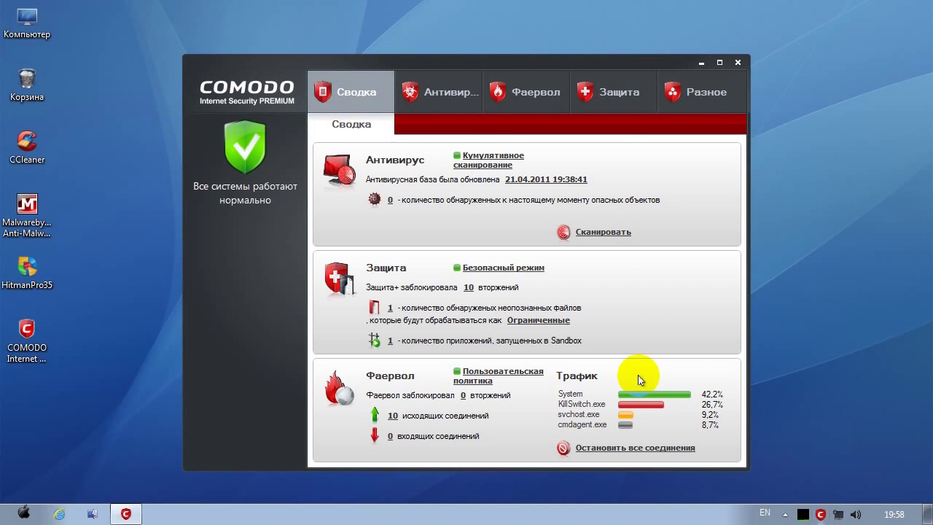
pyautogui.click(389, 309)
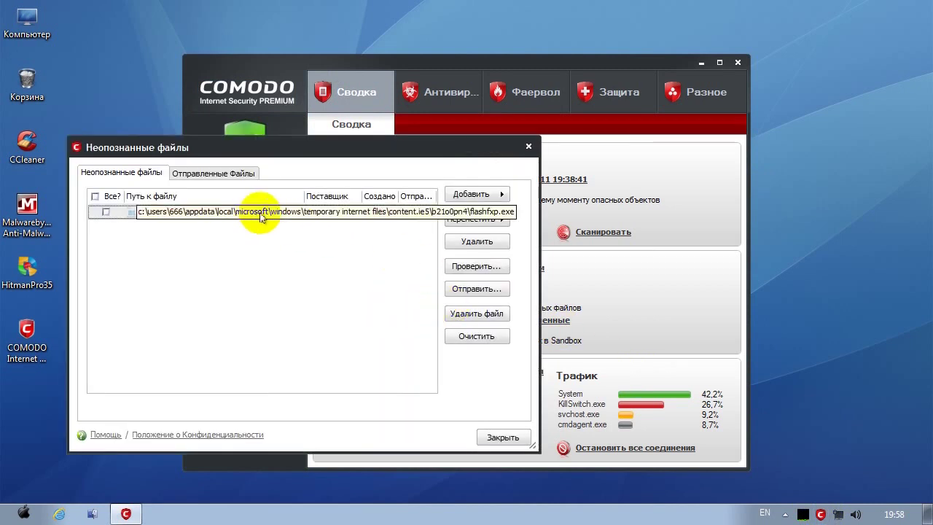
pyautogui.click(104, 212)
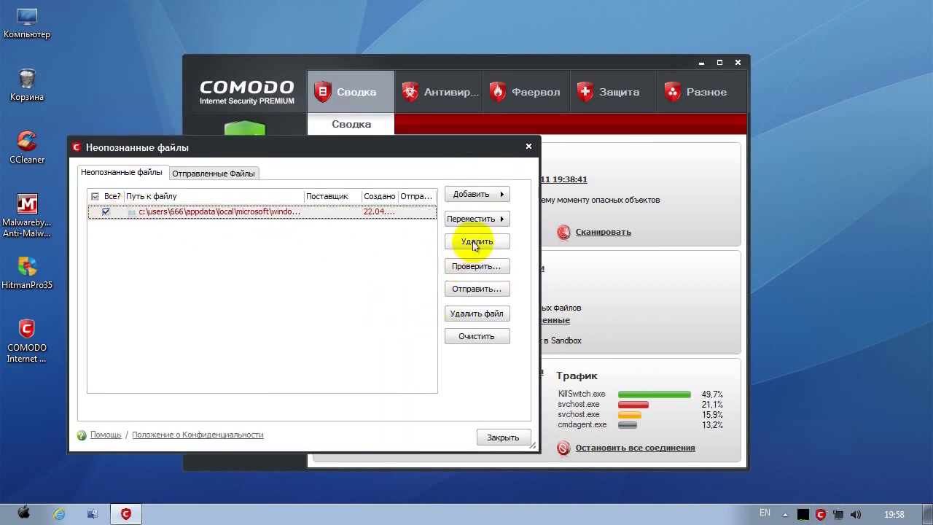
pyautogui.click(486, 315)
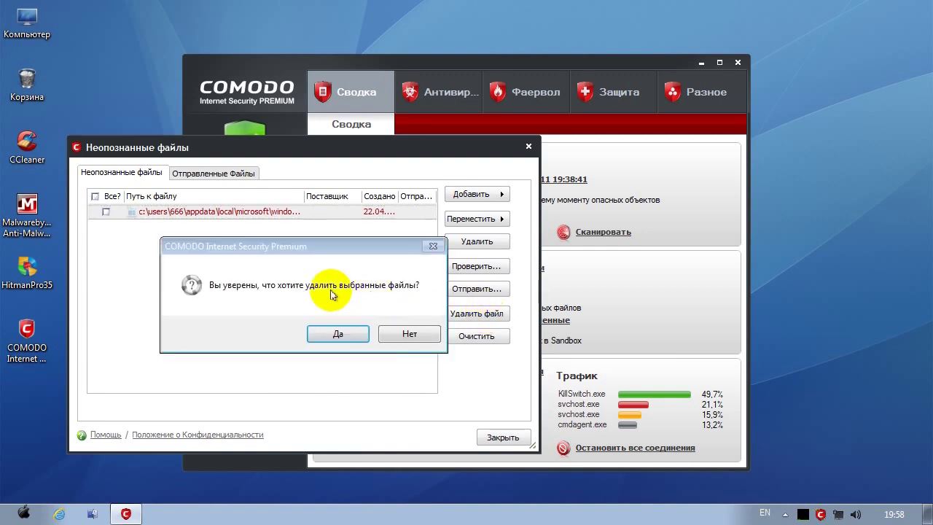
pyautogui.click(338, 330)
pyautogui.click(503, 436)
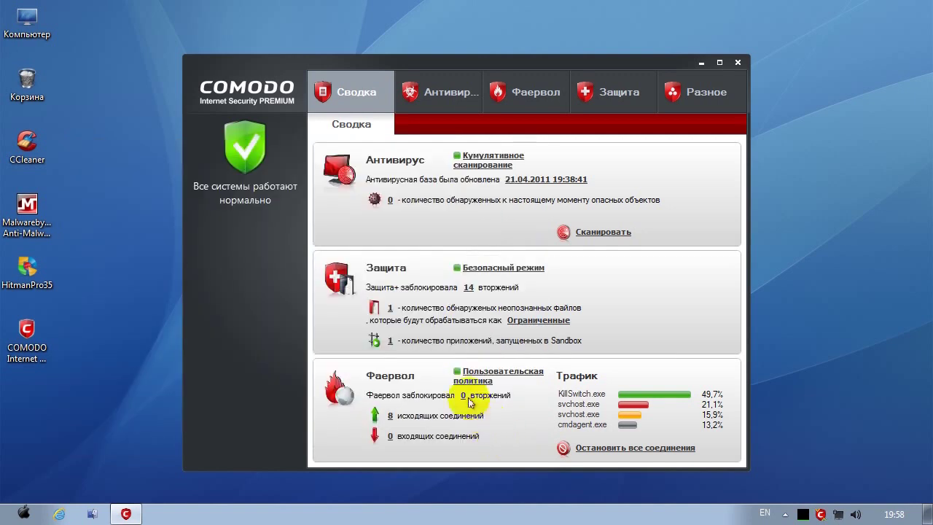
# Terminate and block wins.exe in the list of active sandboxed processes, and close the list
pyautogui.click(386, 341)
pyautogui.click(162, 139)
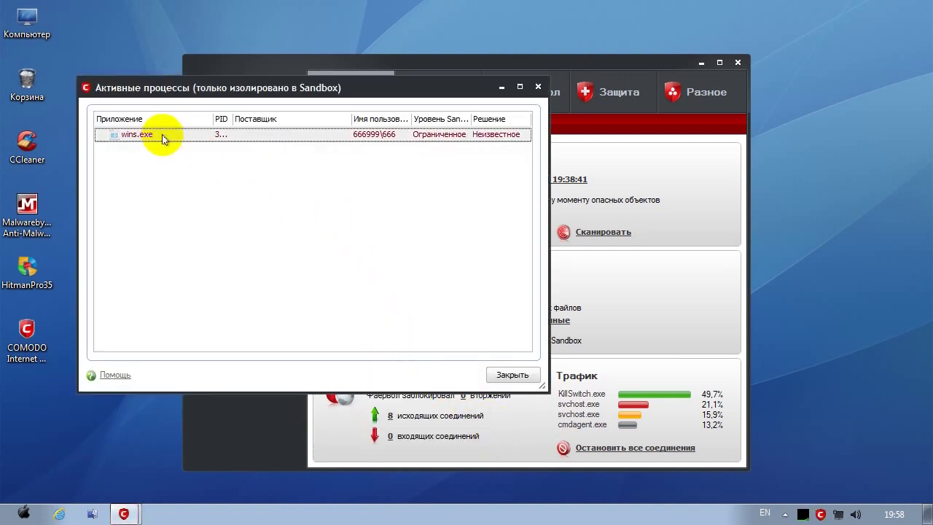
pyautogui.rightClick(165, 137)
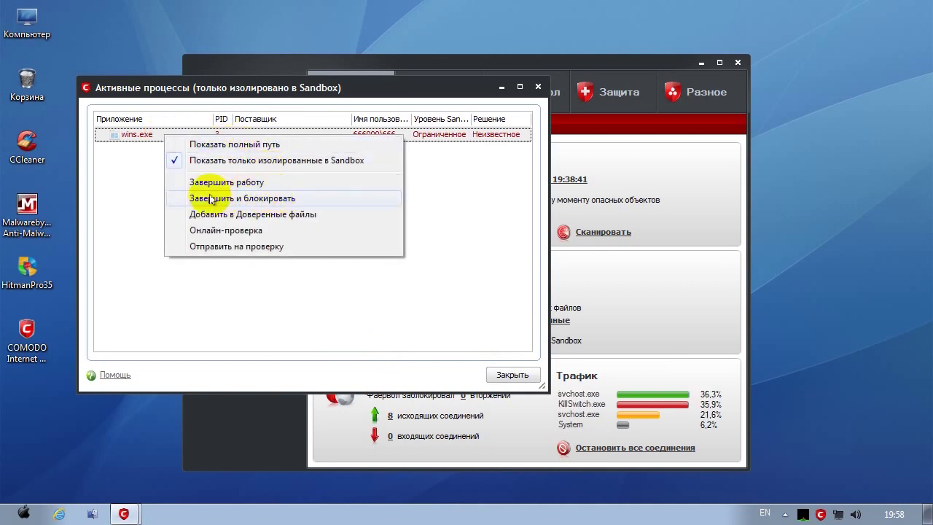
pyautogui.click(276, 203)
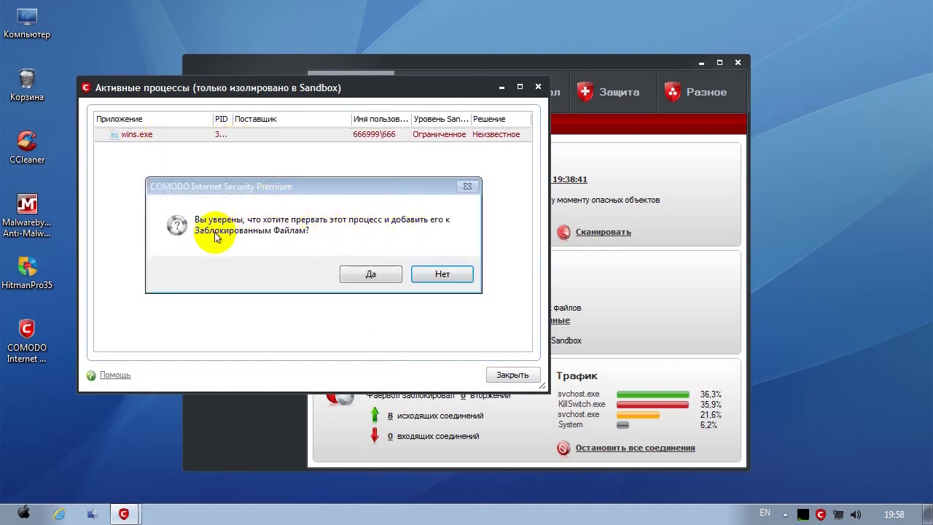
pyautogui.click(361, 273)
pyautogui.click(512, 374)
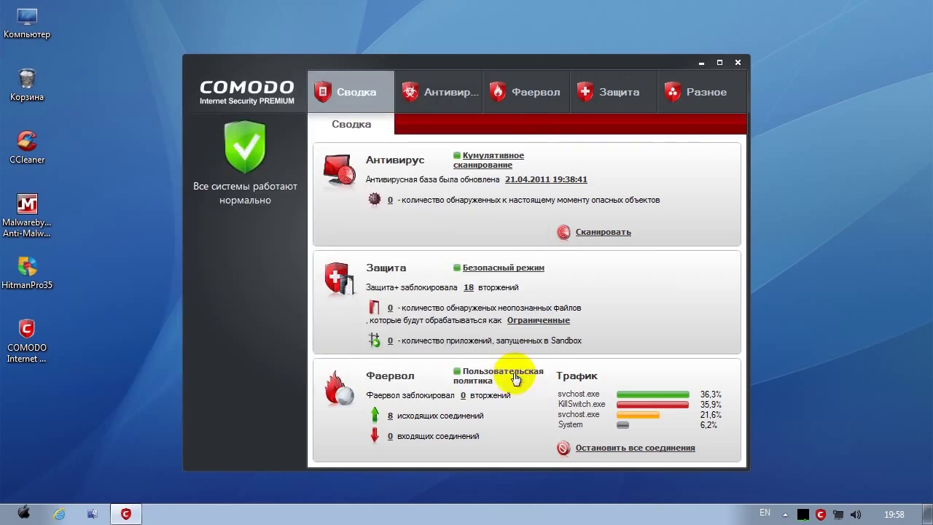
# Recheck the running processes in KillSwitch, and close the KillSwitch and COMODO windows
pyautogui.doubleClick(802, 517)
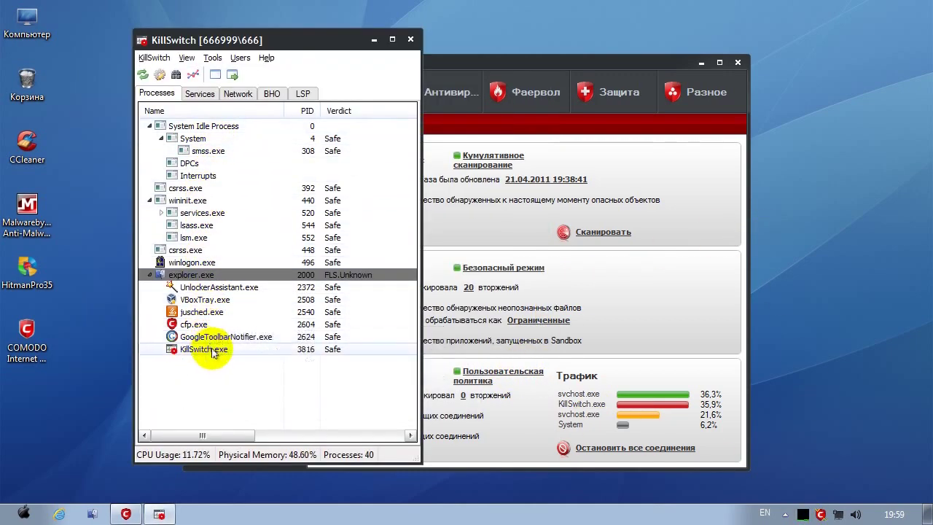
pyautogui.click(377, 46)
pyautogui.moveTo(492, 63); pyautogui.dragTo(394, 48)
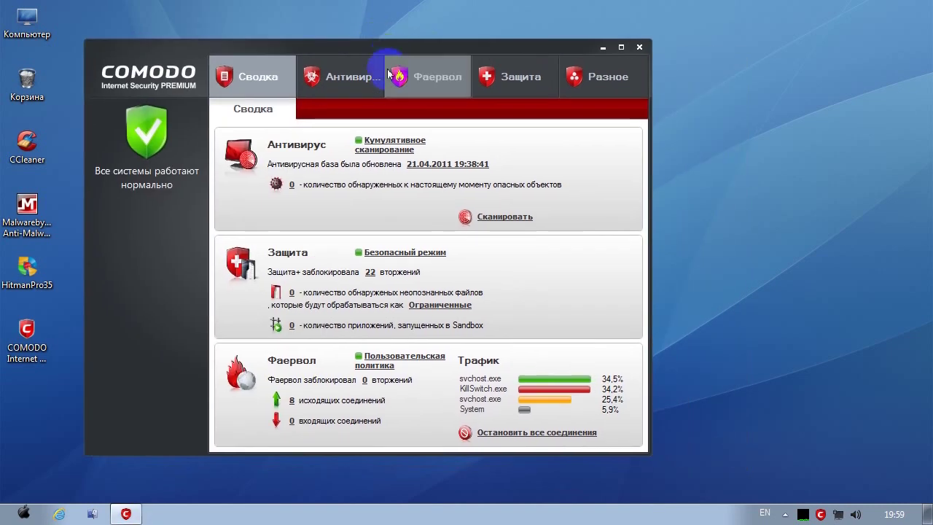
pyautogui.click(639, 46)
# Scan the system again with Hitman Pro, review the sevenstaren.exe detection and its available actions without changing them, and minimize the results
pyautogui.doubleClick(27, 269)
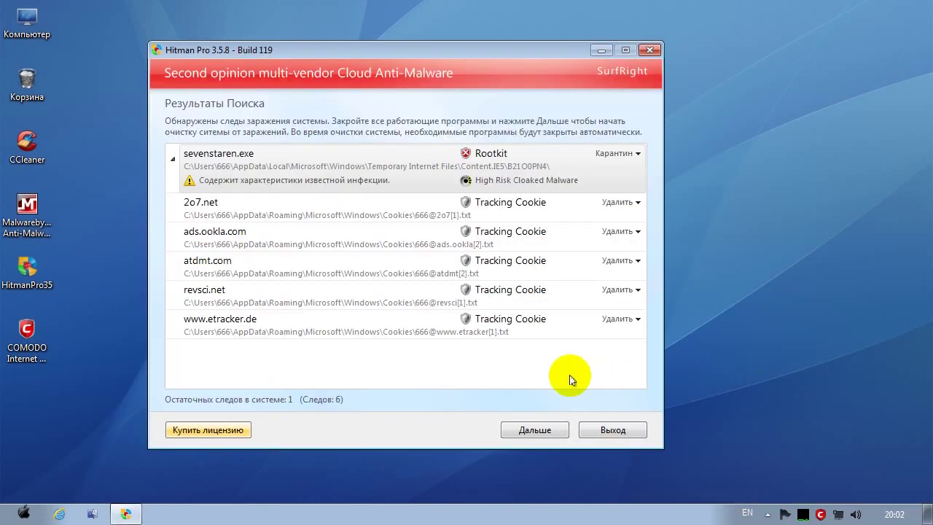
pyautogui.click(706, 336)
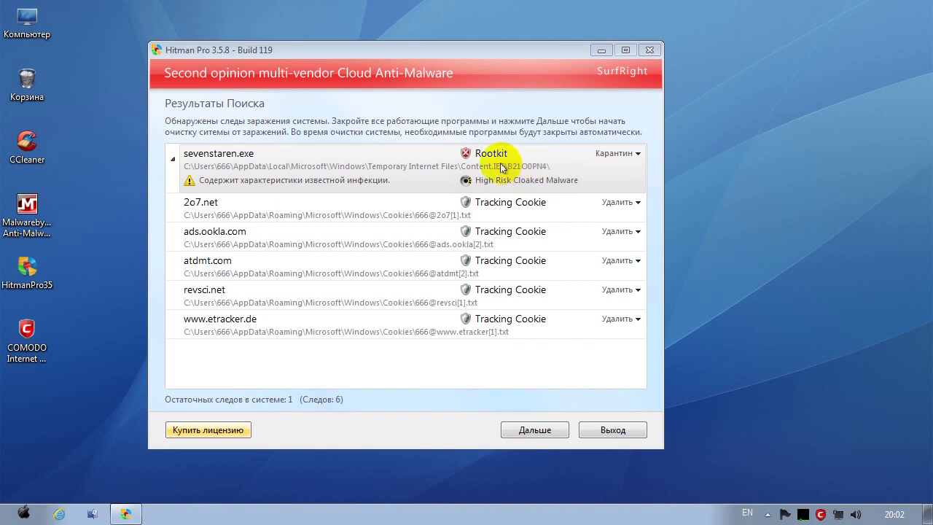
pyautogui.click(419, 162)
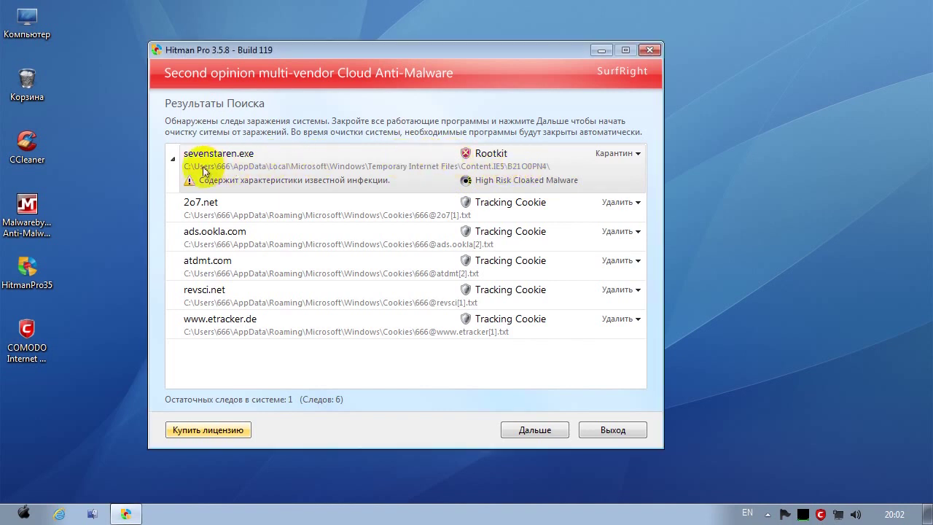
pyautogui.click(225, 180)
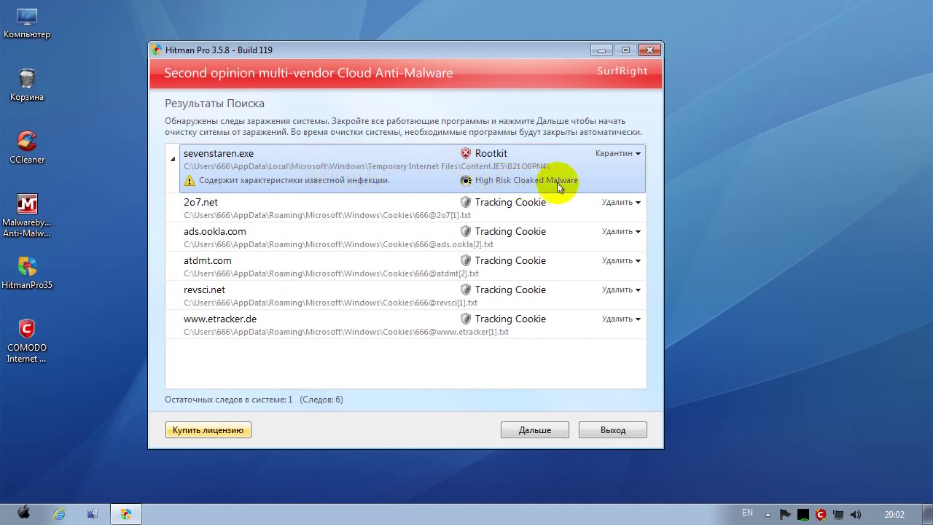
pyautogui.click(632, 154)
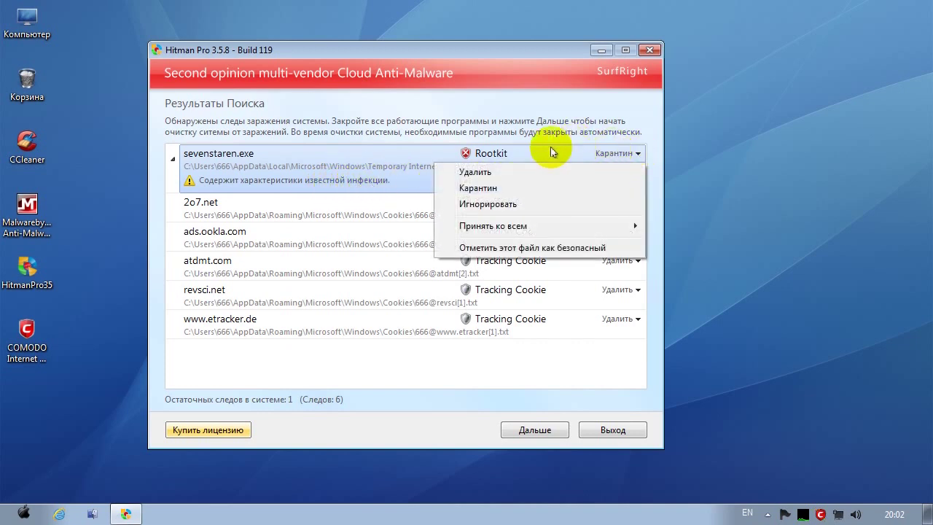
pyautogui.click(317, 156)
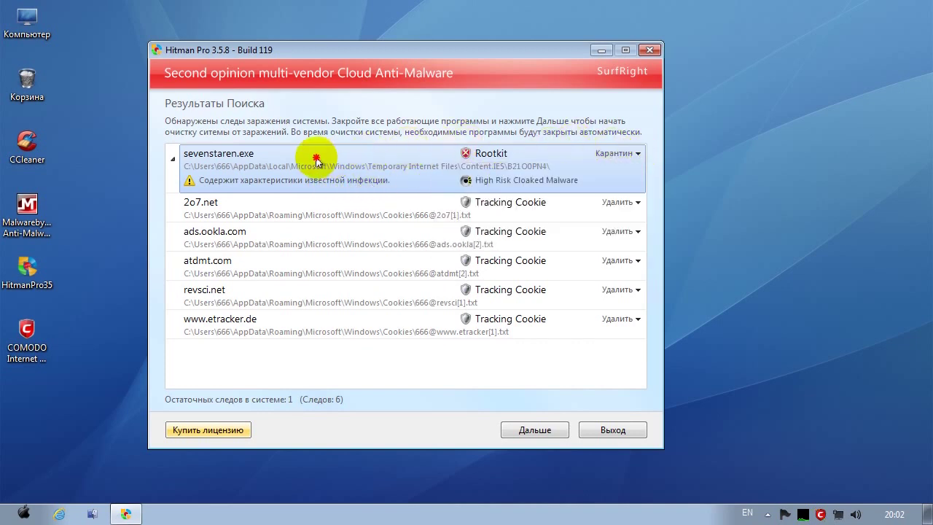
pyautogui.click(602, 50)
# Switch to Malwarebytes' Anti-Malware, run a quick scan, dismiss the completion message, and show the scan results
pyautogui.doubleClick(34, 207)
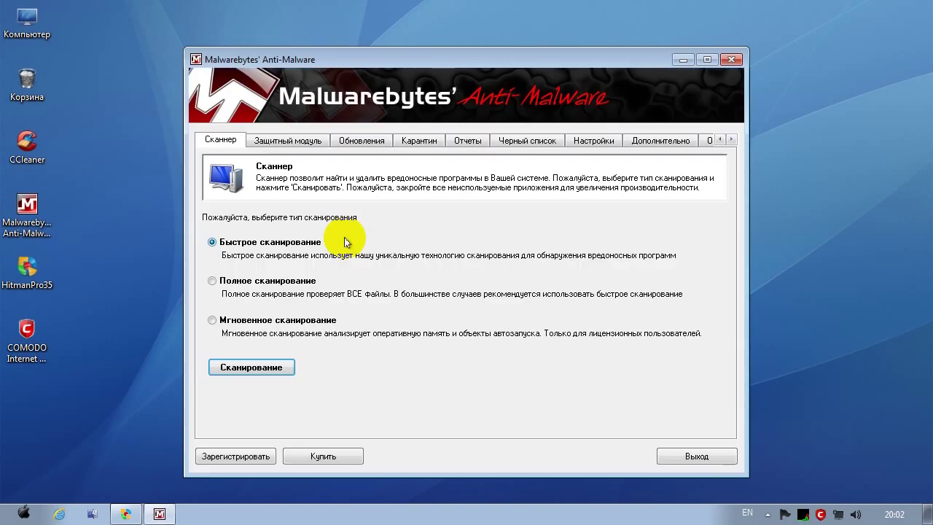
pyautogui.click(254, 367)
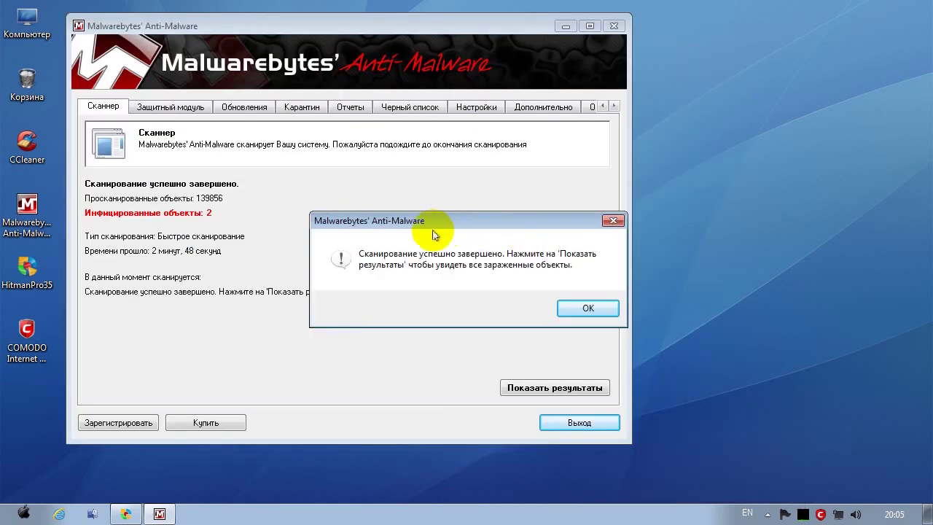
pyautogui.moveTo(463, 213); pyautogui.dragTo(674, 112)
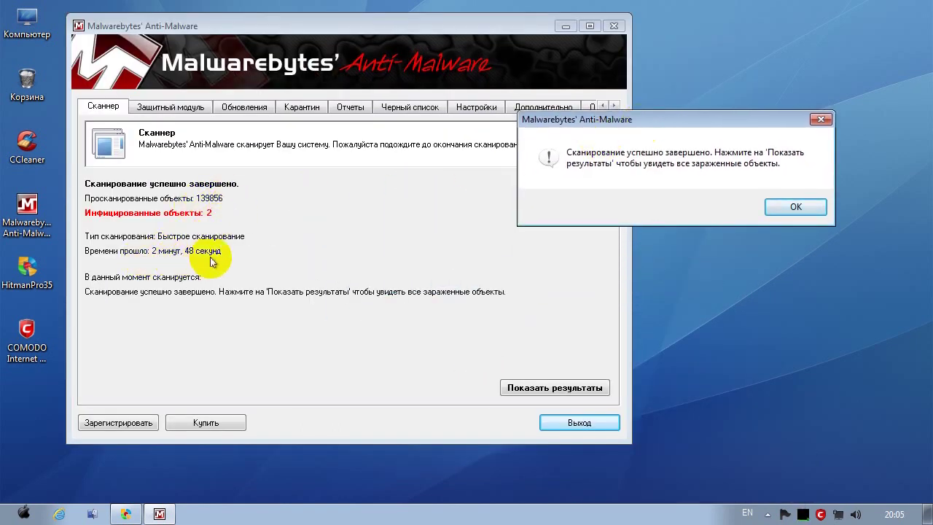
pyautogui.click(781, 209)
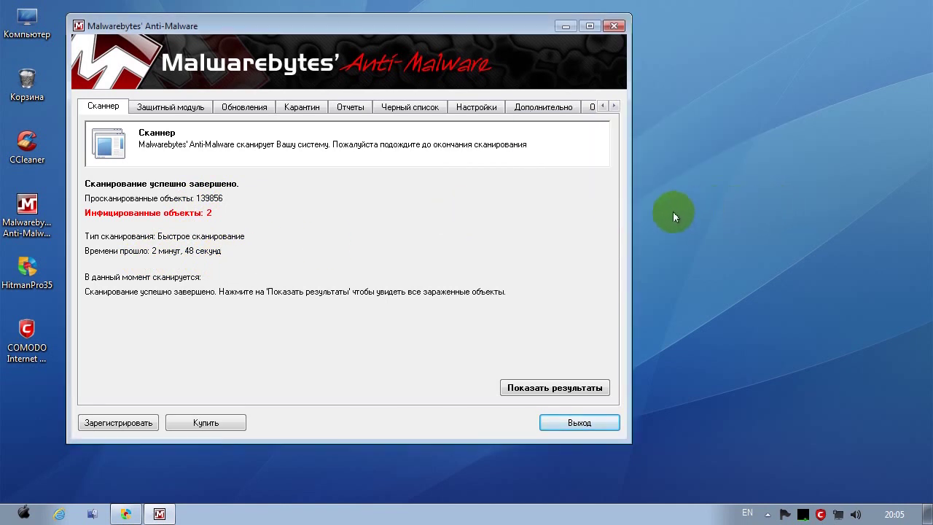
pyautogui.click(538, 391)
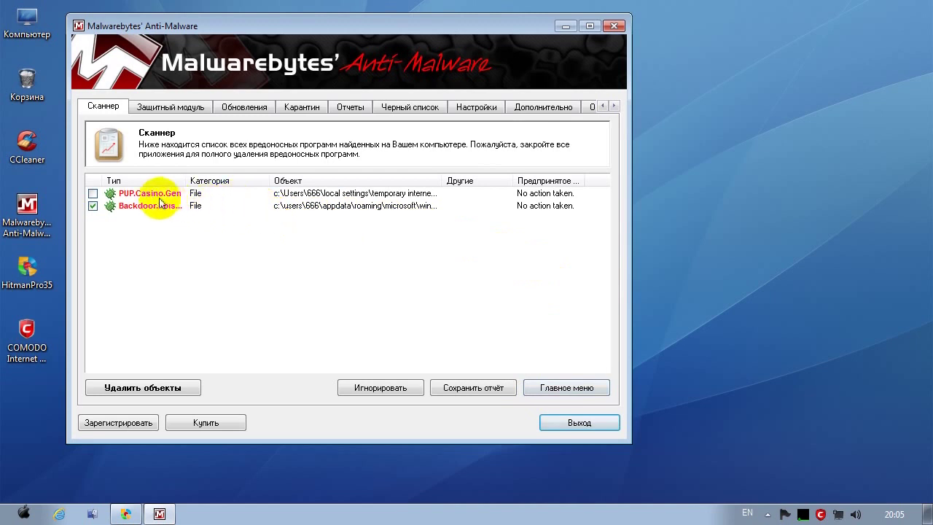
# Widen the object column in the scan results to examine the file paths of the PUP.Casino.Gen and backdoor detections
pyautogui.click(93, 194)
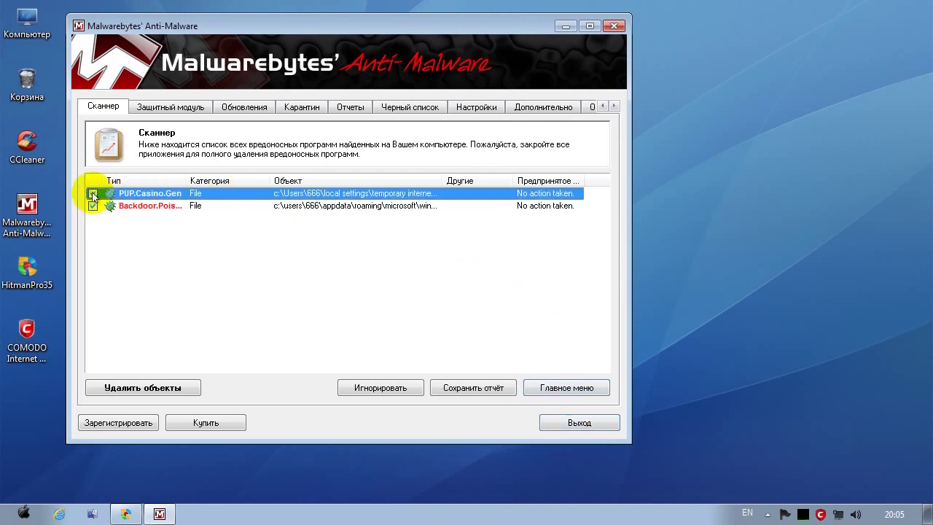
pyautogui.click(381, 208)
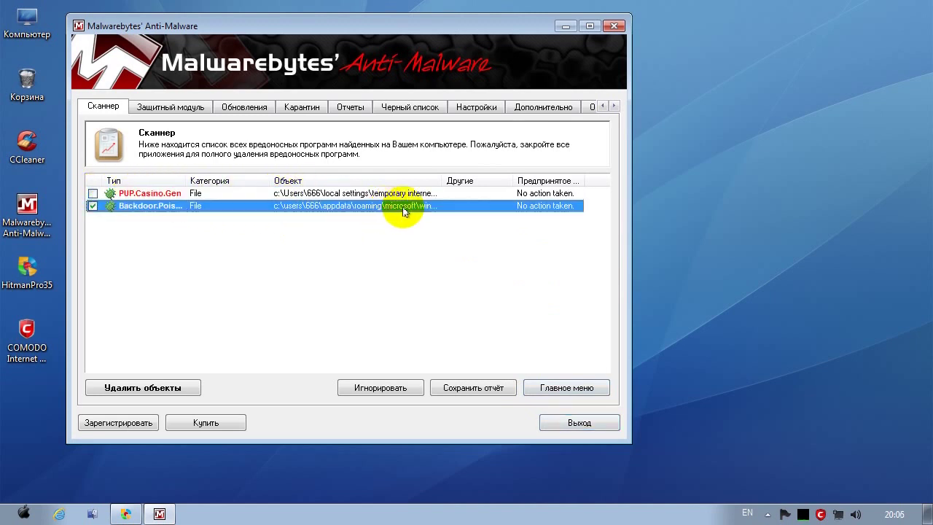
pyautogui.moveTo(443, 181); pyautogui.dragTo(532, 181)
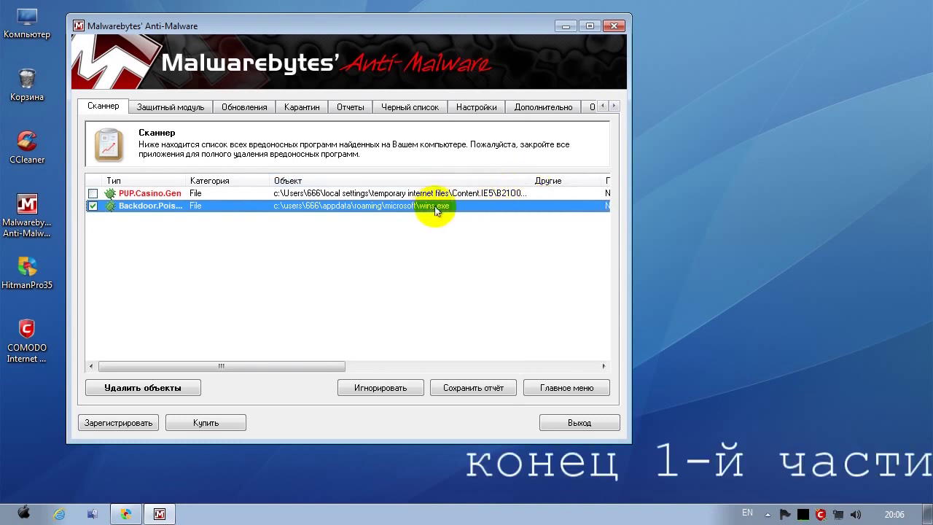
pyautogui.moveTo(301, 366); pyautogui.dragTo(509, 370)
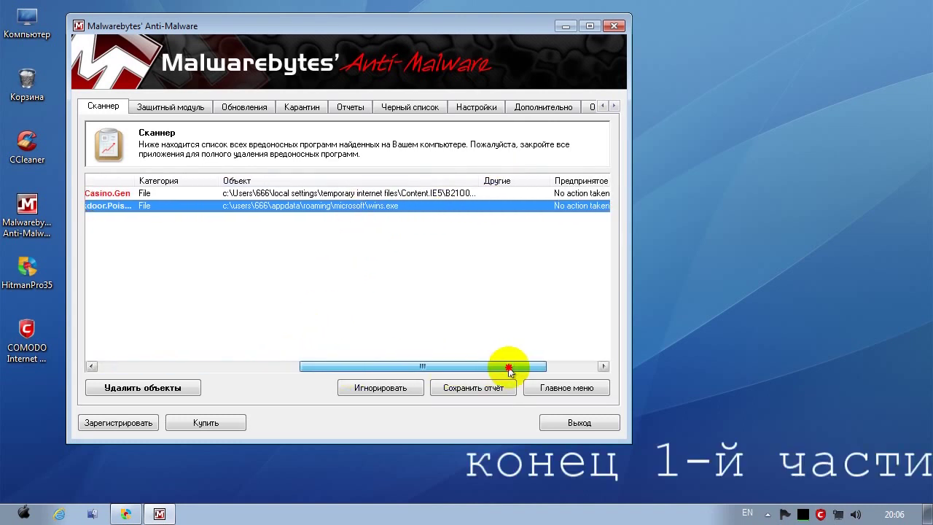